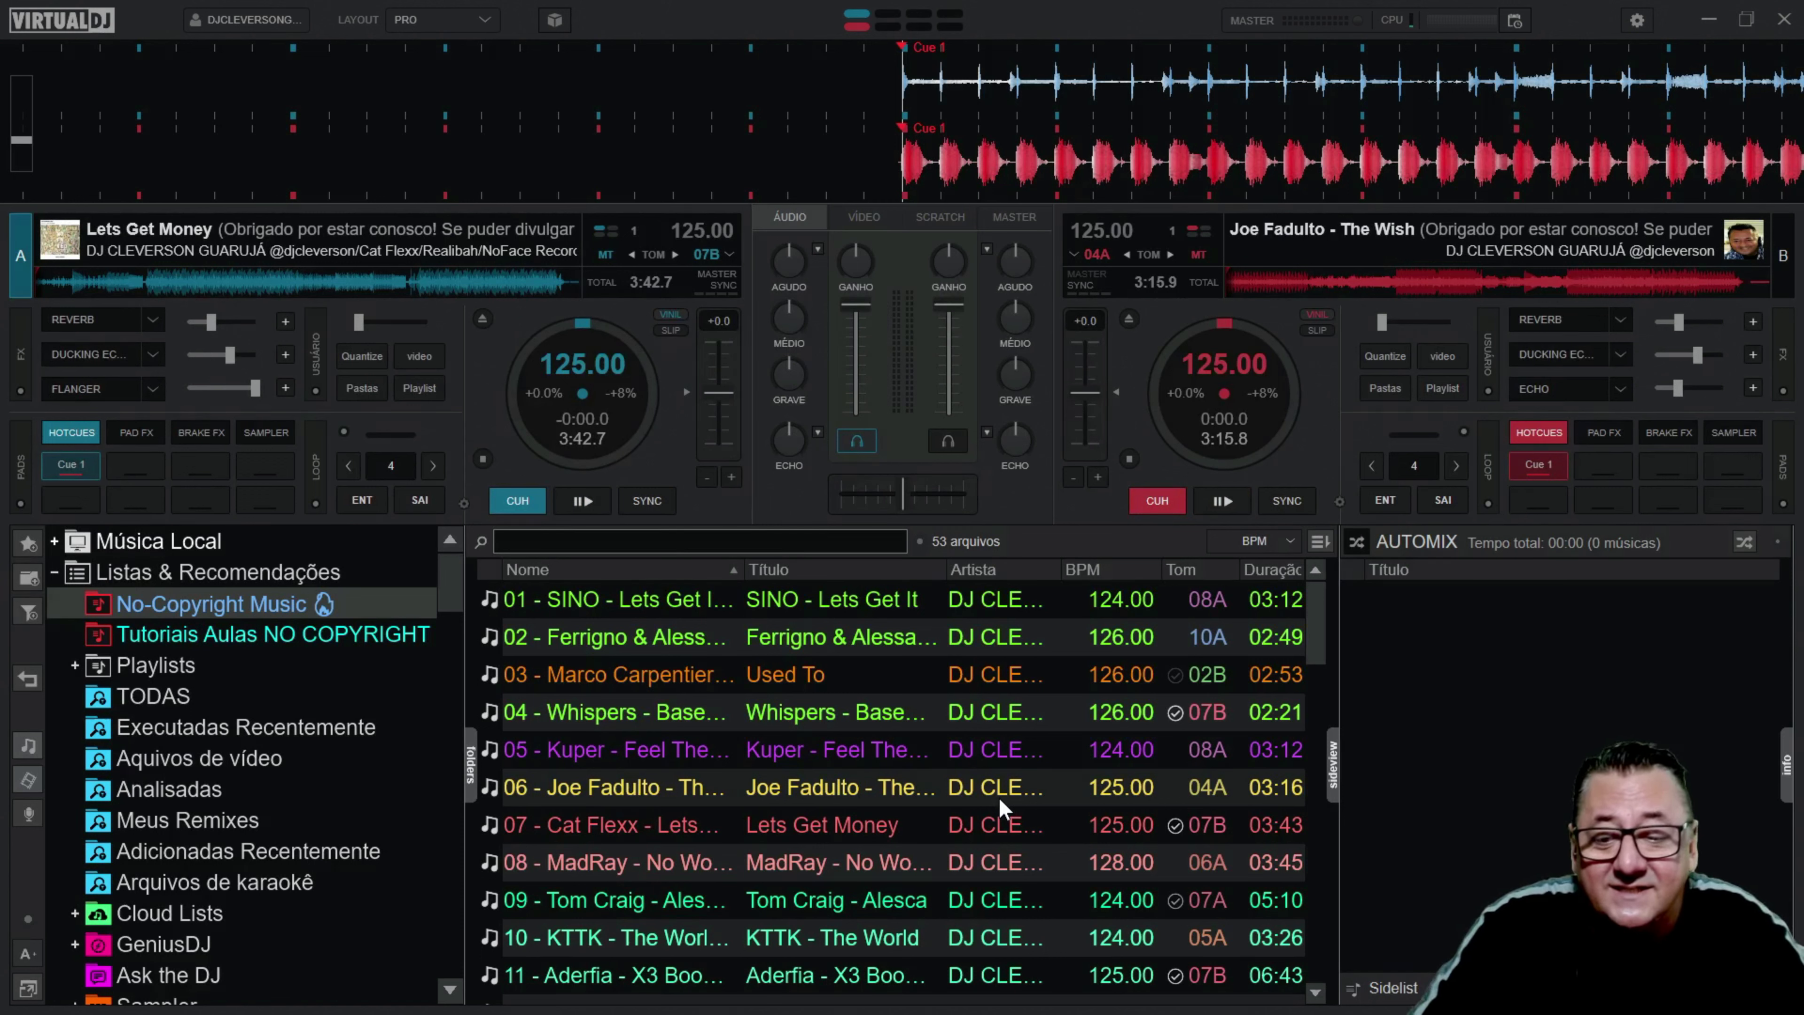
# Step: Set setTagsAuto to Sim in the Tags options and close the settings
pyautogui.click(824, 833)
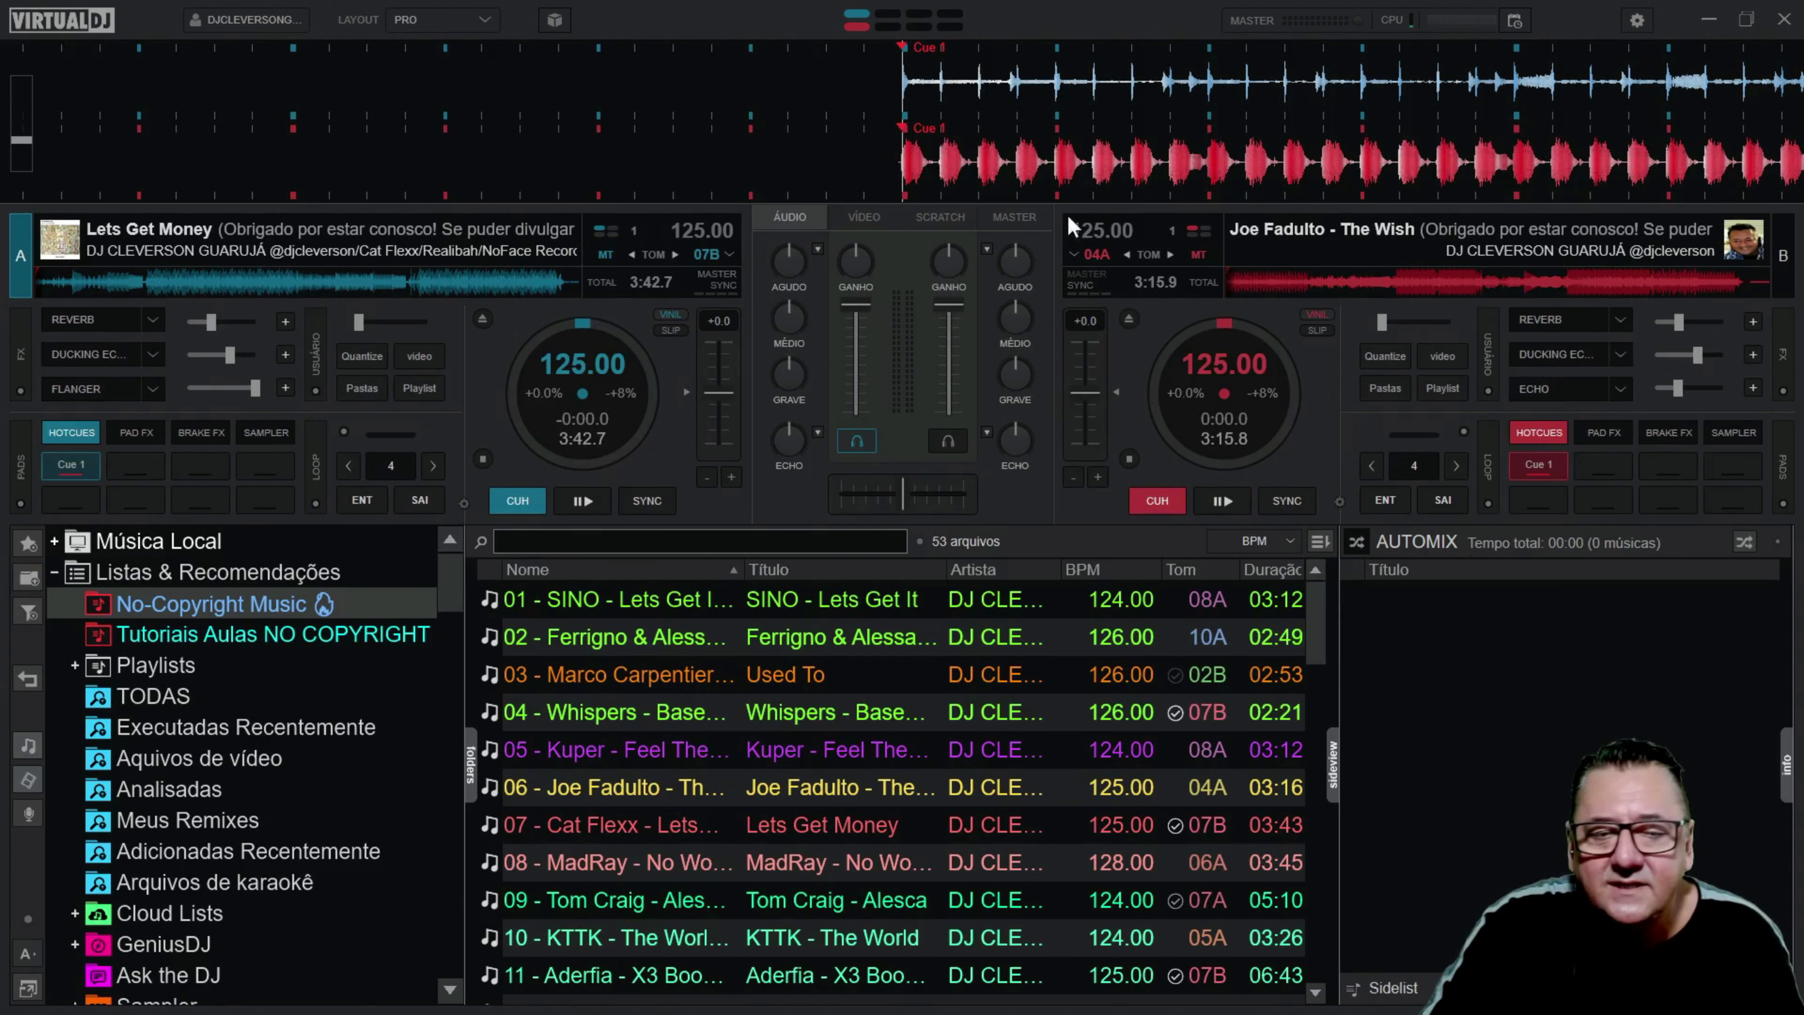
pyautogui.click(1637, 21)
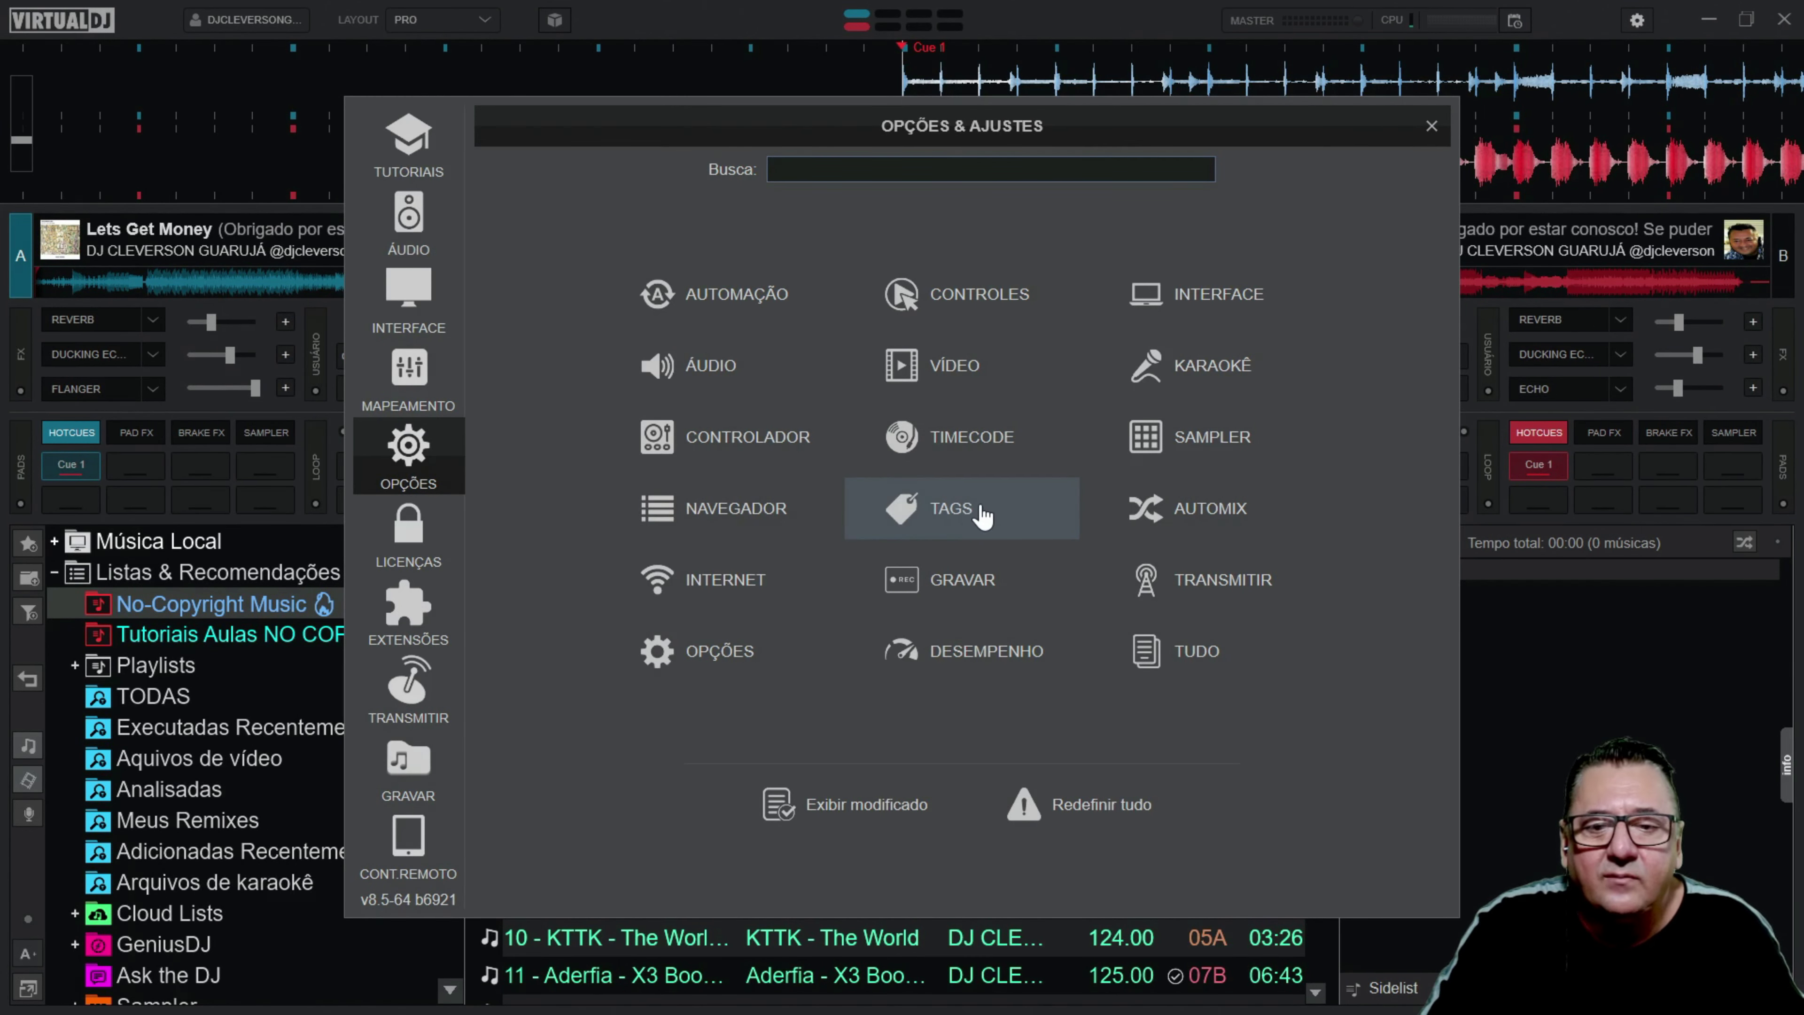
pyautogui.click(923, 509)
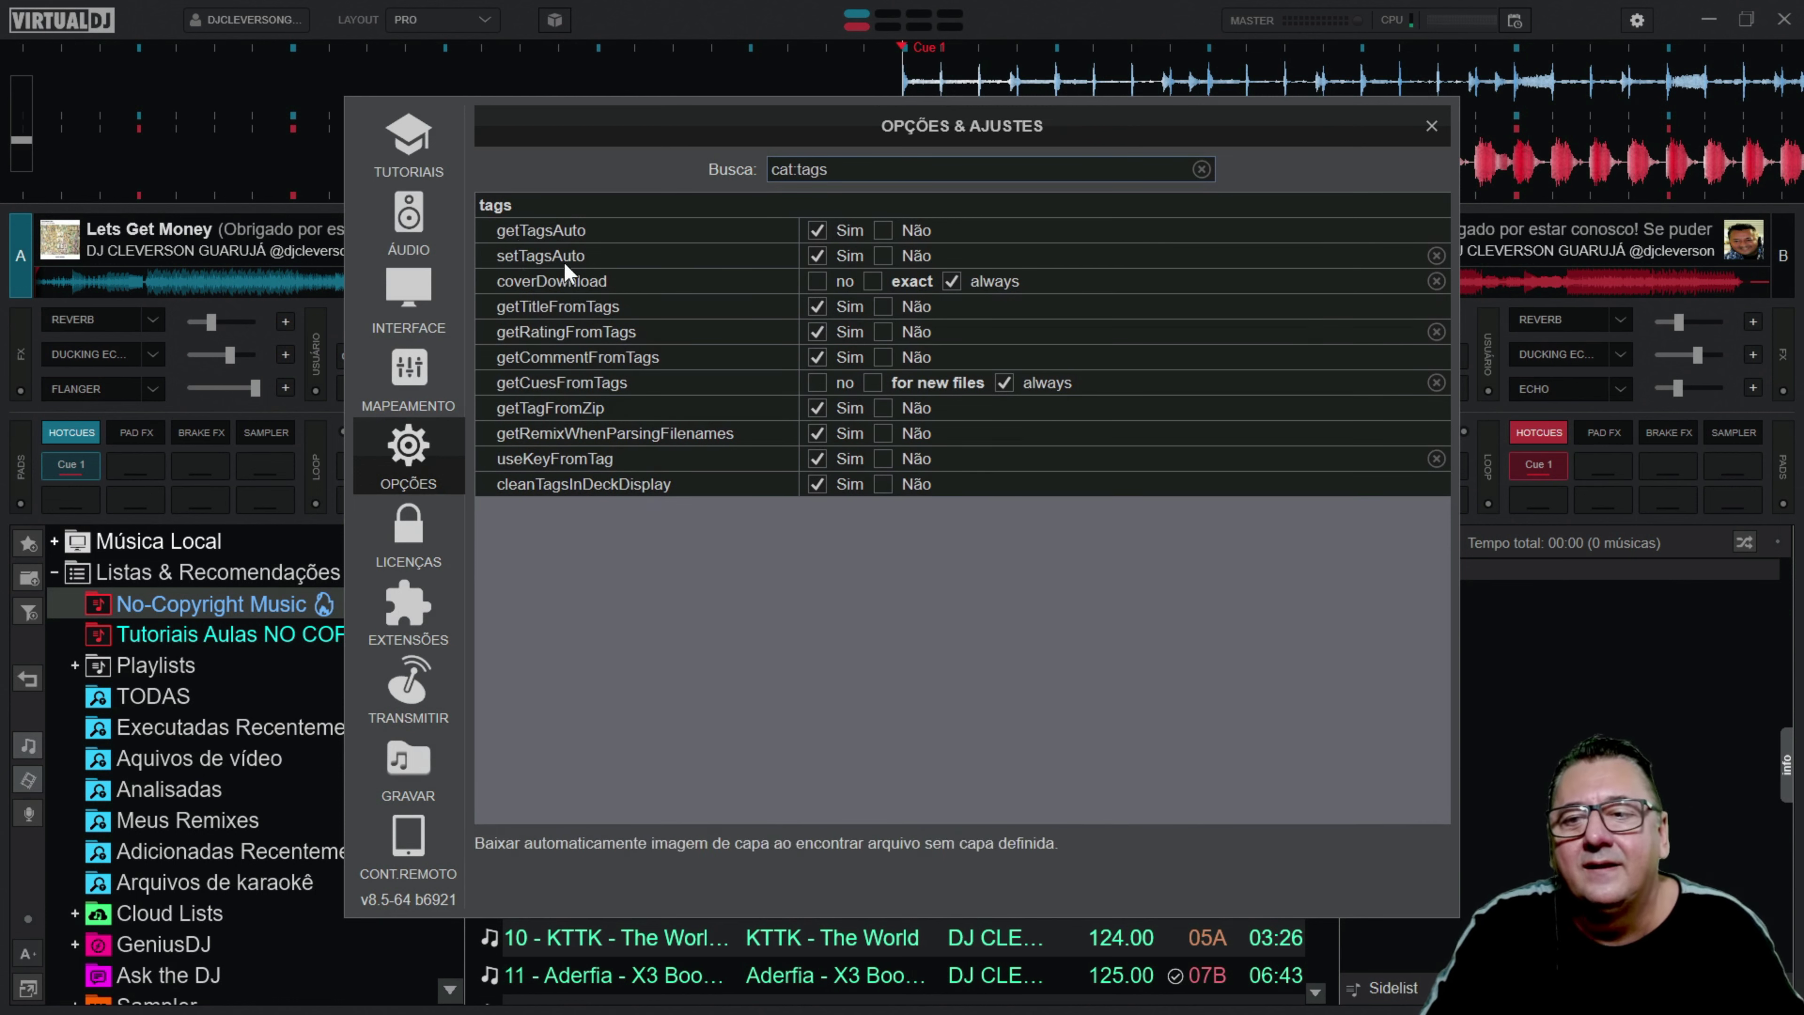
pyautogui.moveTo(549, 226)
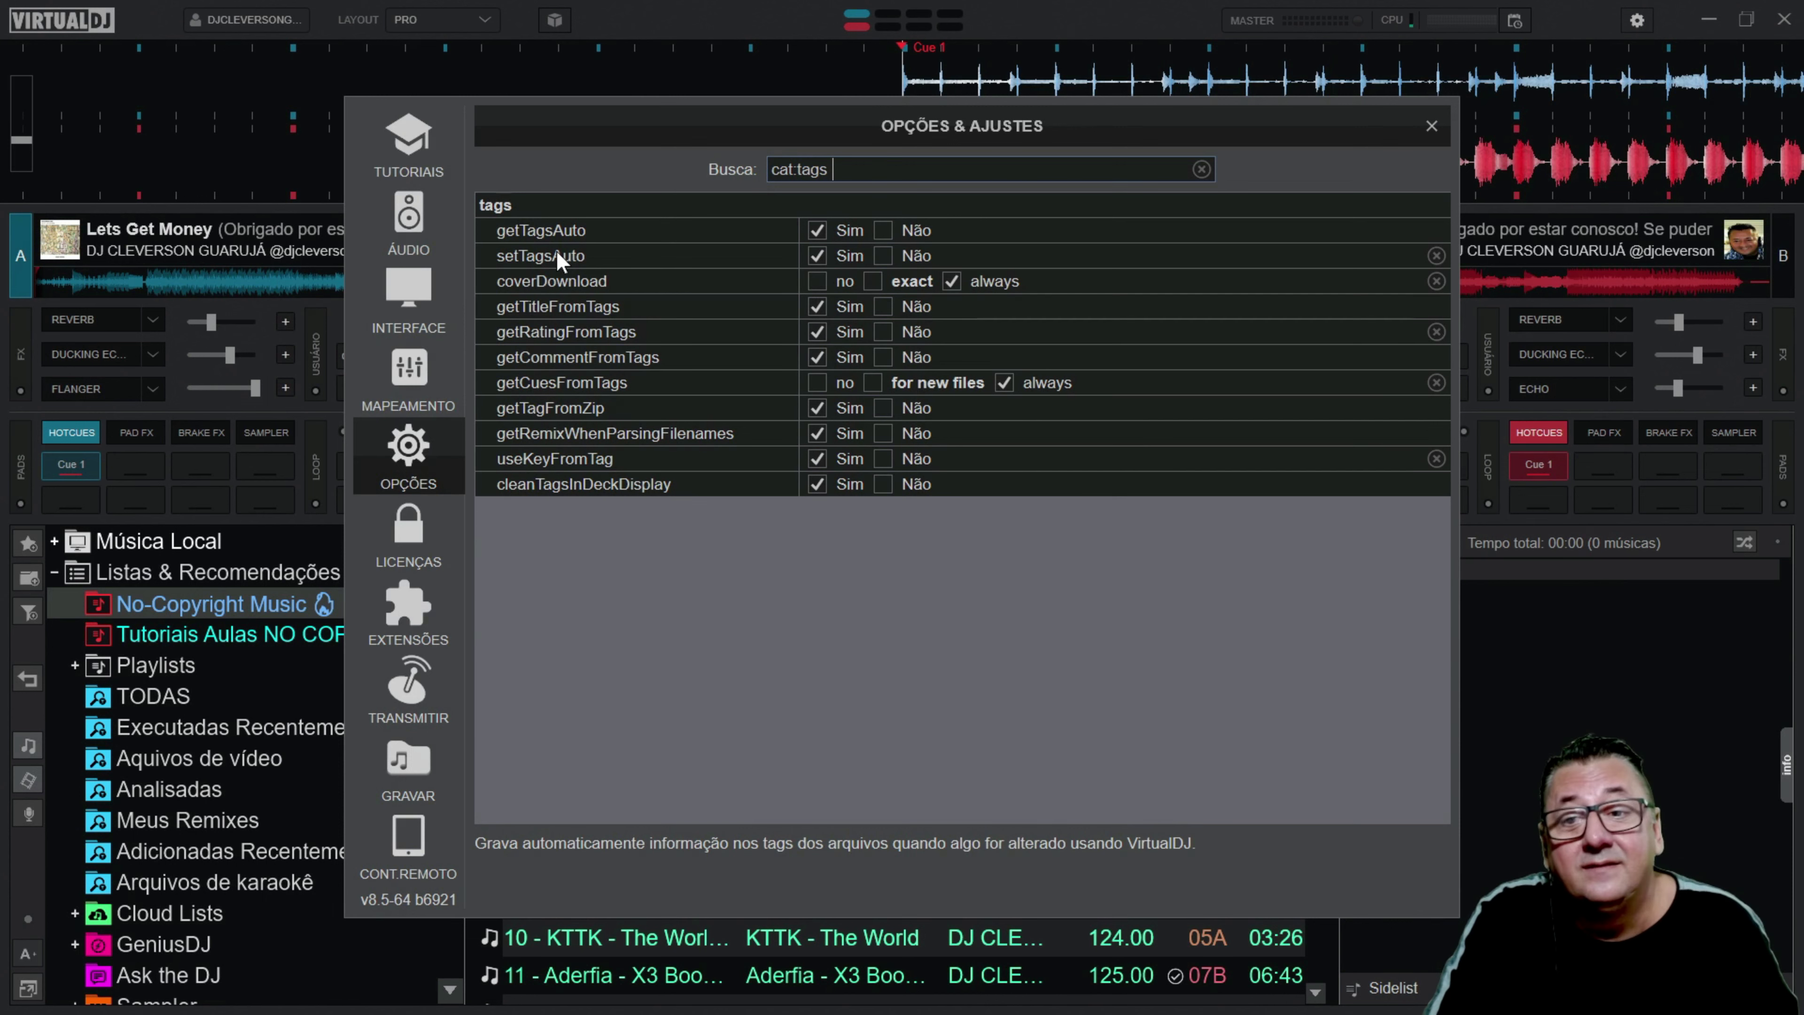
pyautogui.click(1436, 255)
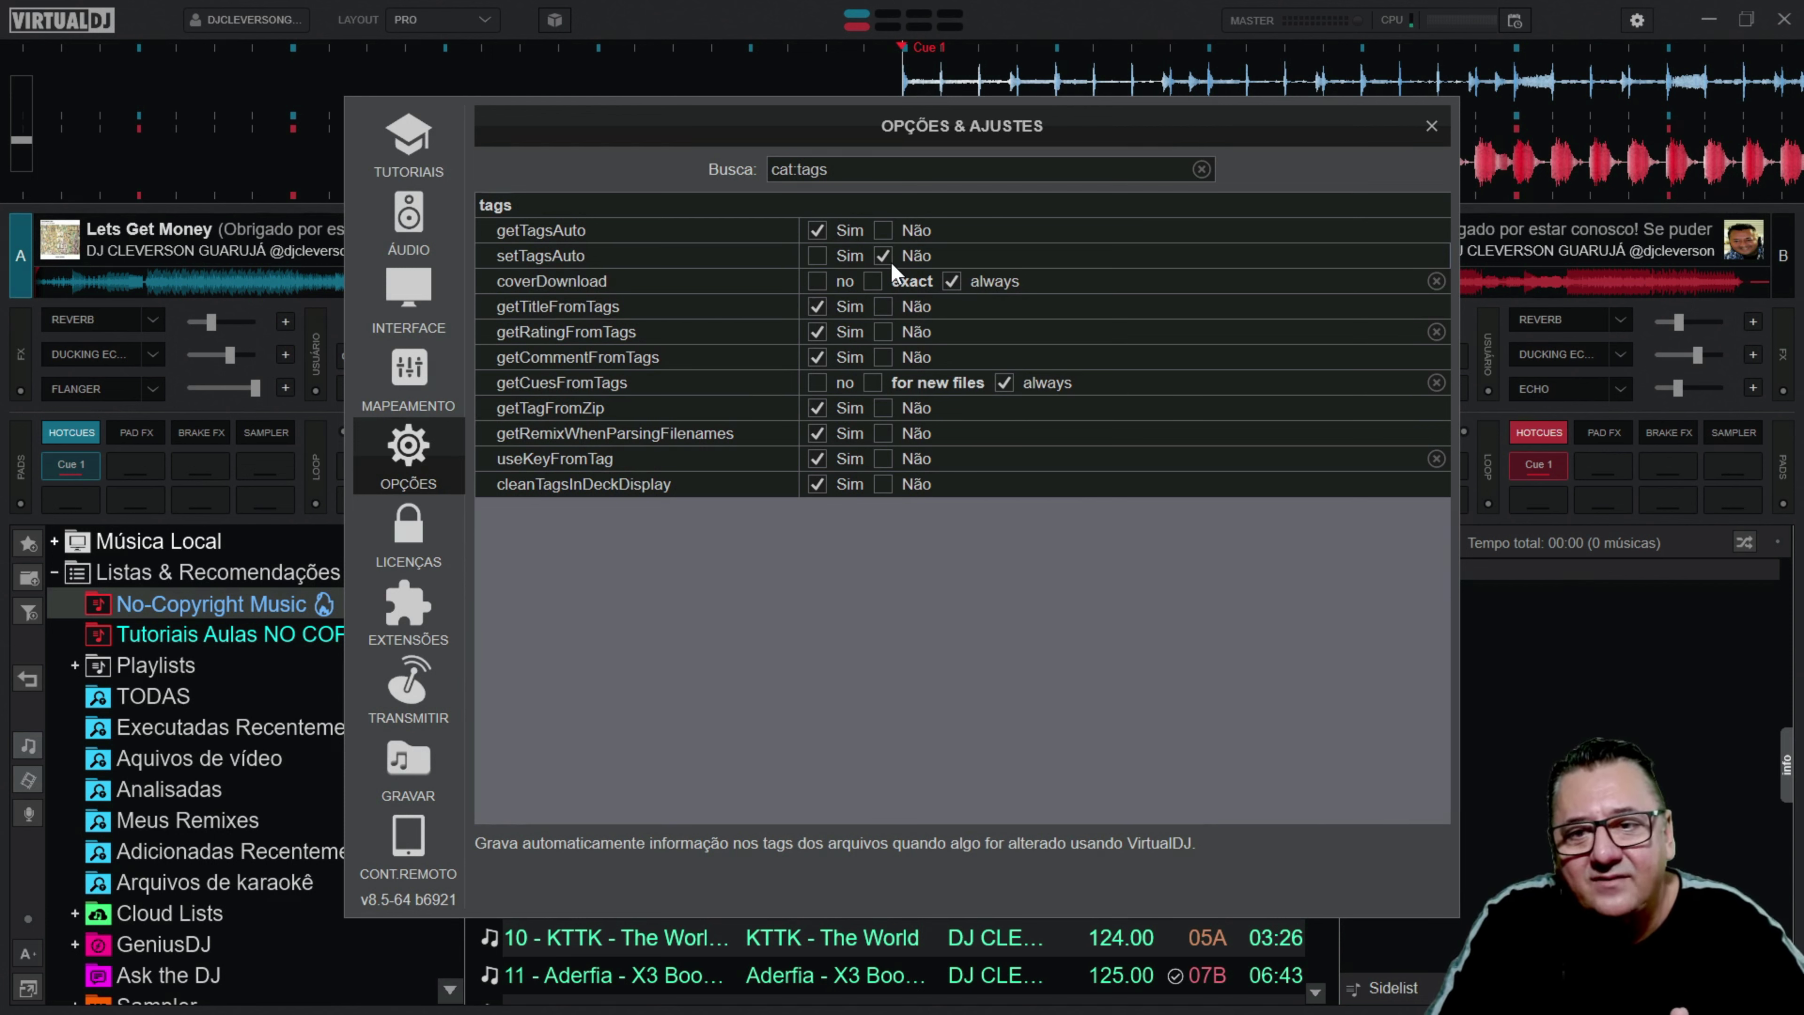
pyautogui.click(818, 258)
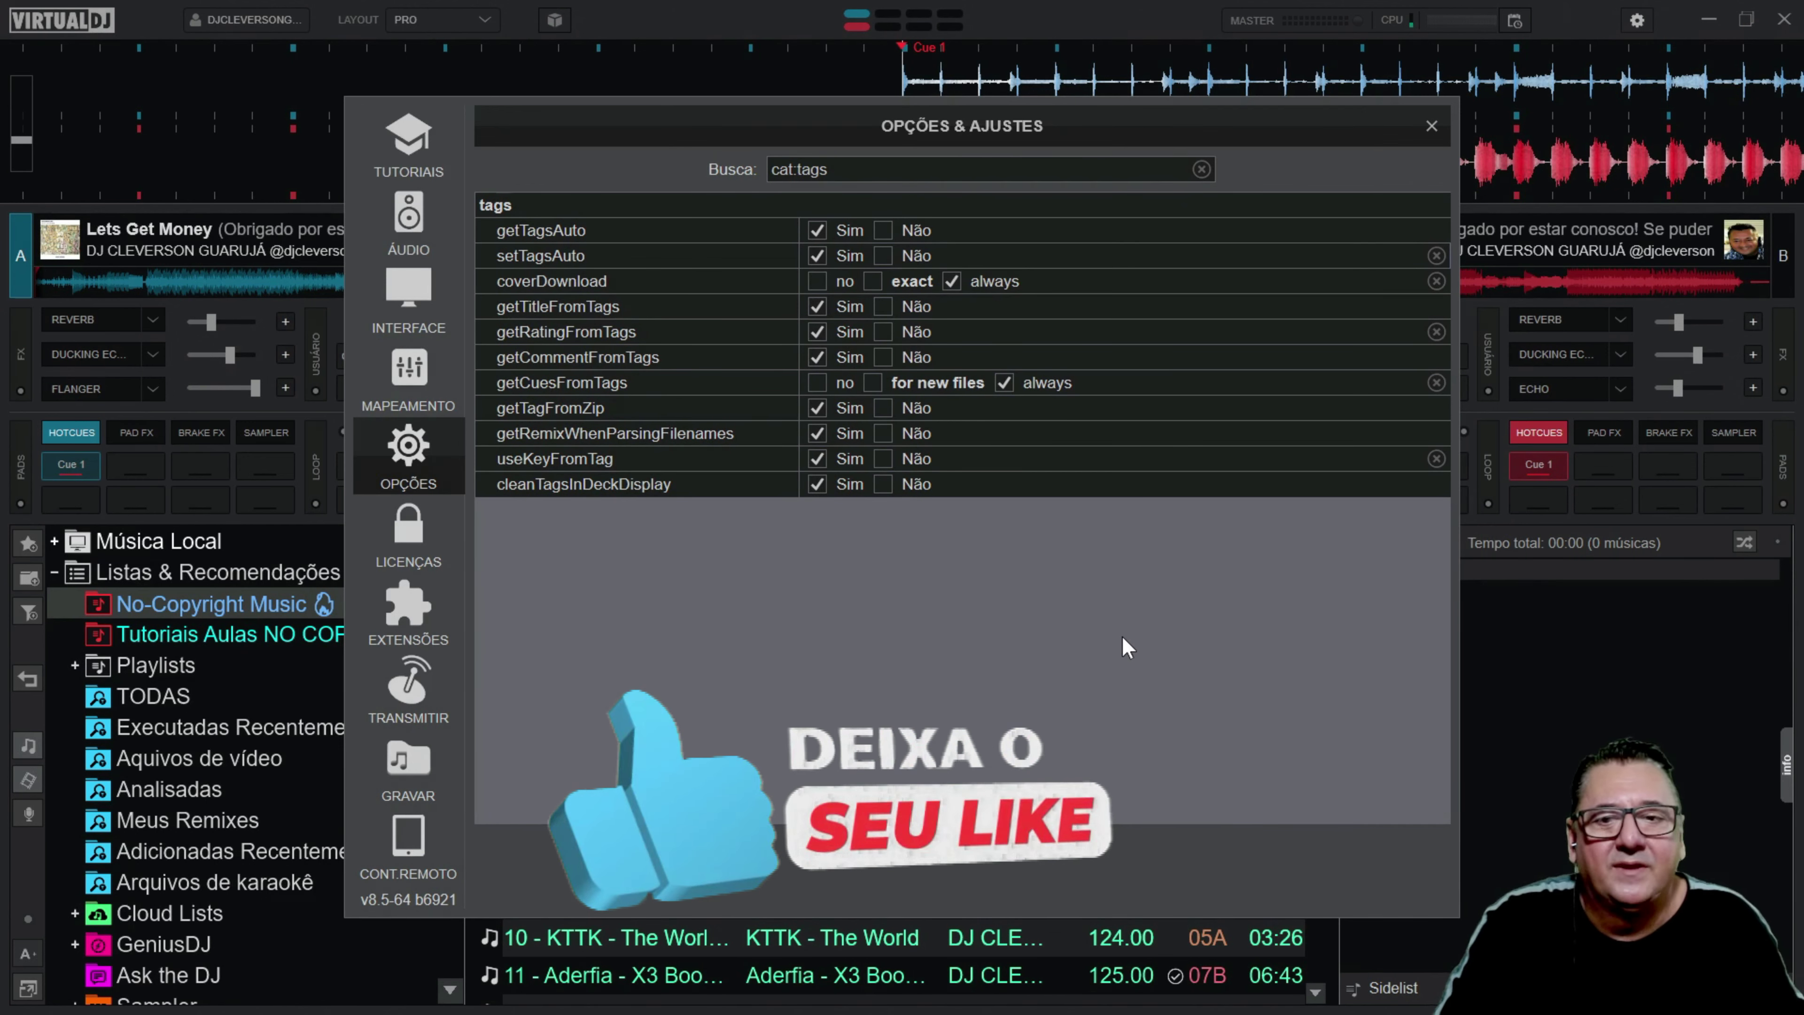
pyautogui.click(1431, 125)
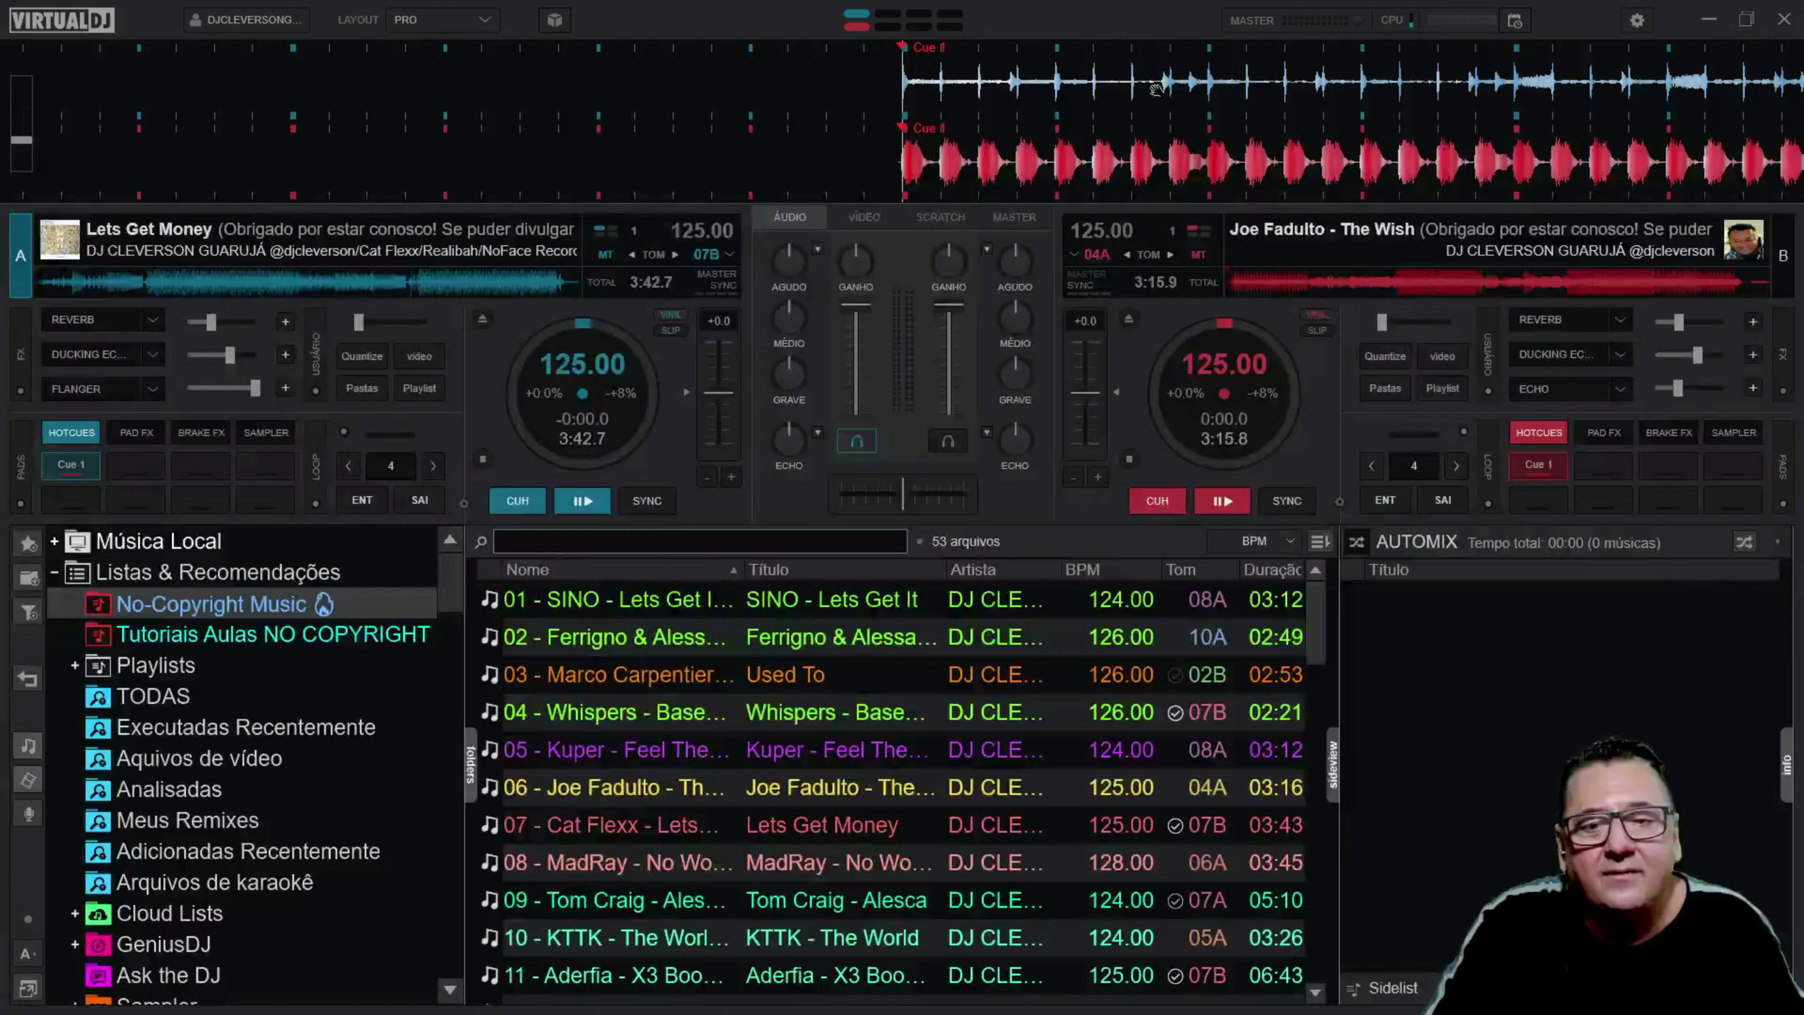
# Step: Hide the Nome column in the song list
pyautogui.rightClick(572, 570)
pyautogui.click(613, 670)
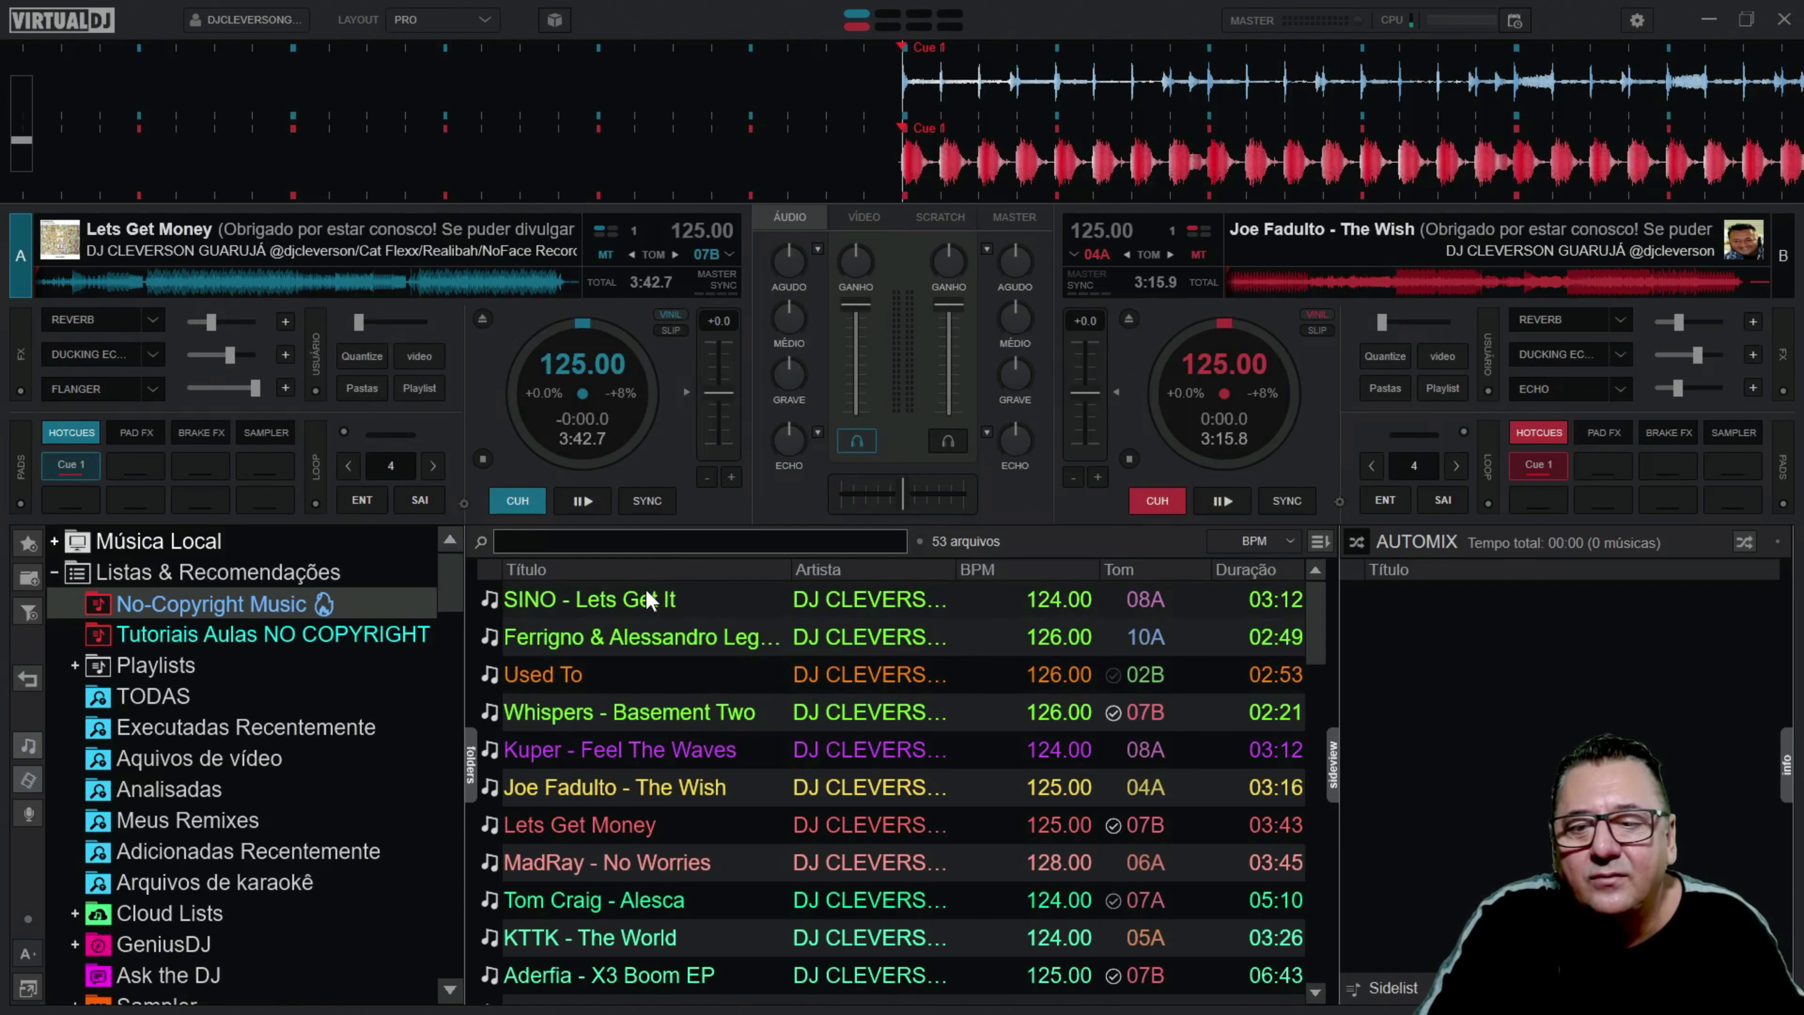
pyautogui.rightClick(668, 583)
pyautogui.click(612, 599)
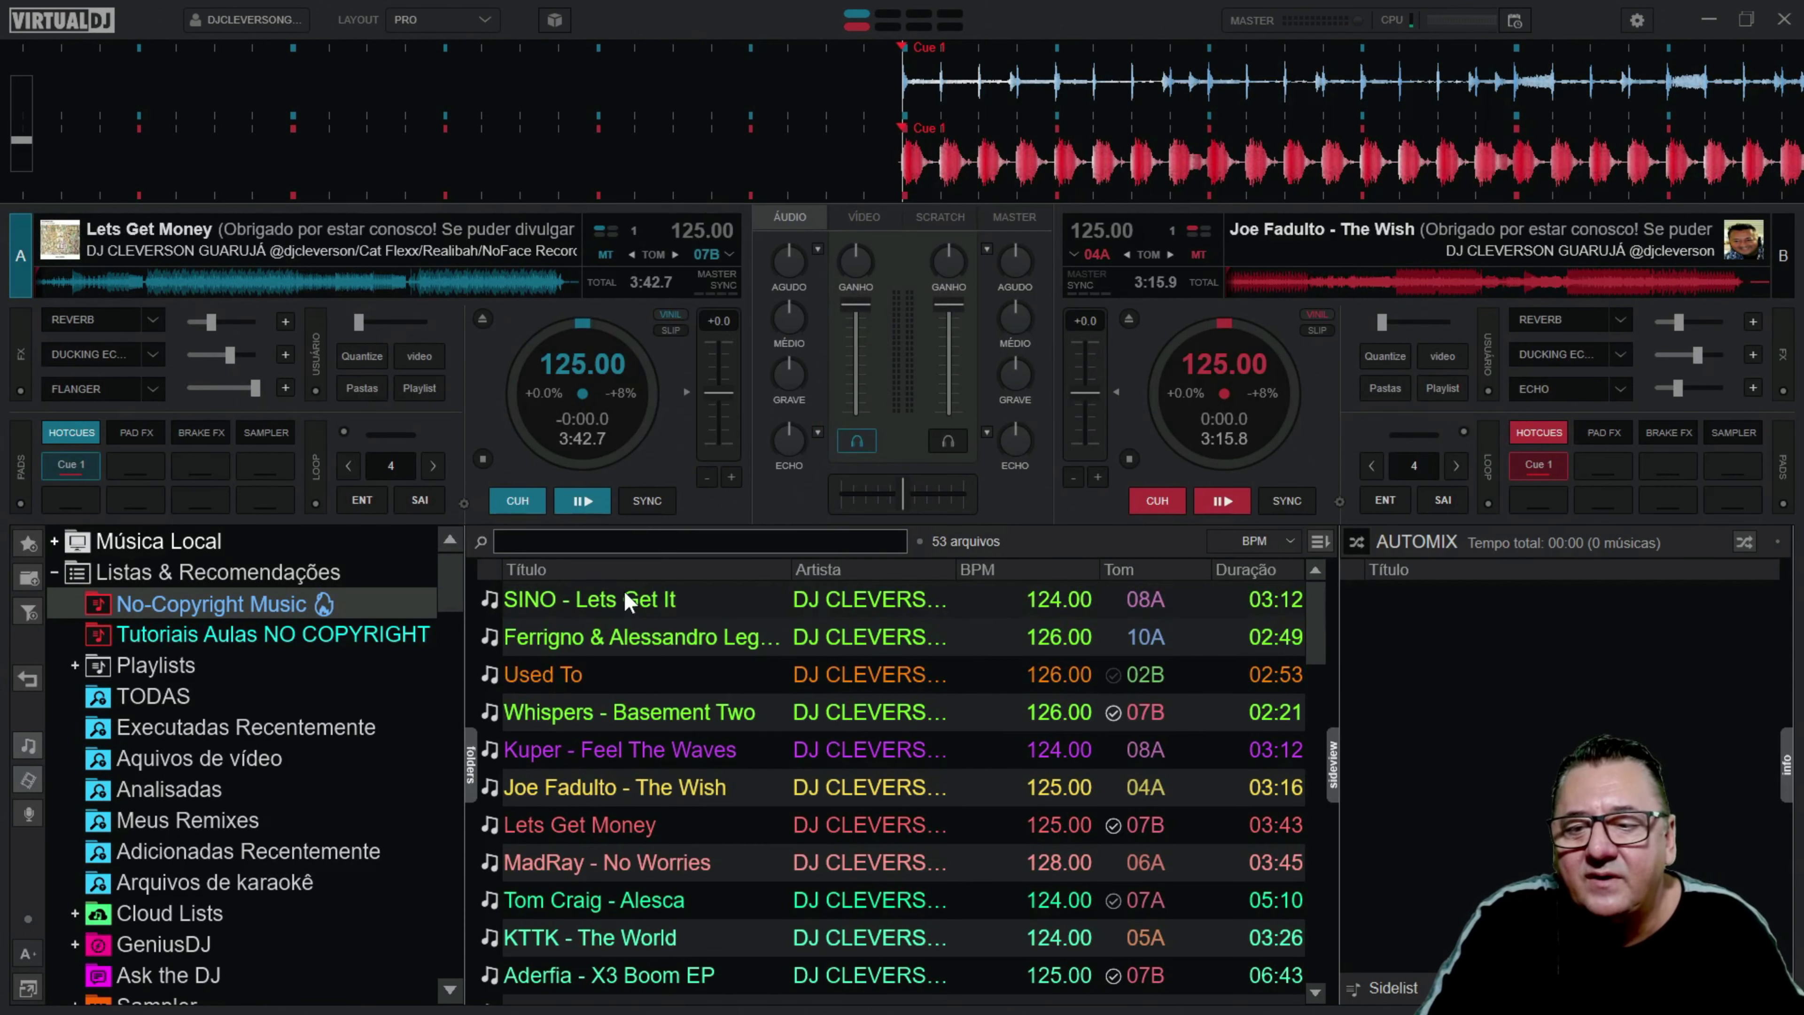
# Step: Open the track Groove from the No-Copyright Music list in the tag editor
pyautogui.scroll(-5, 673, 778)
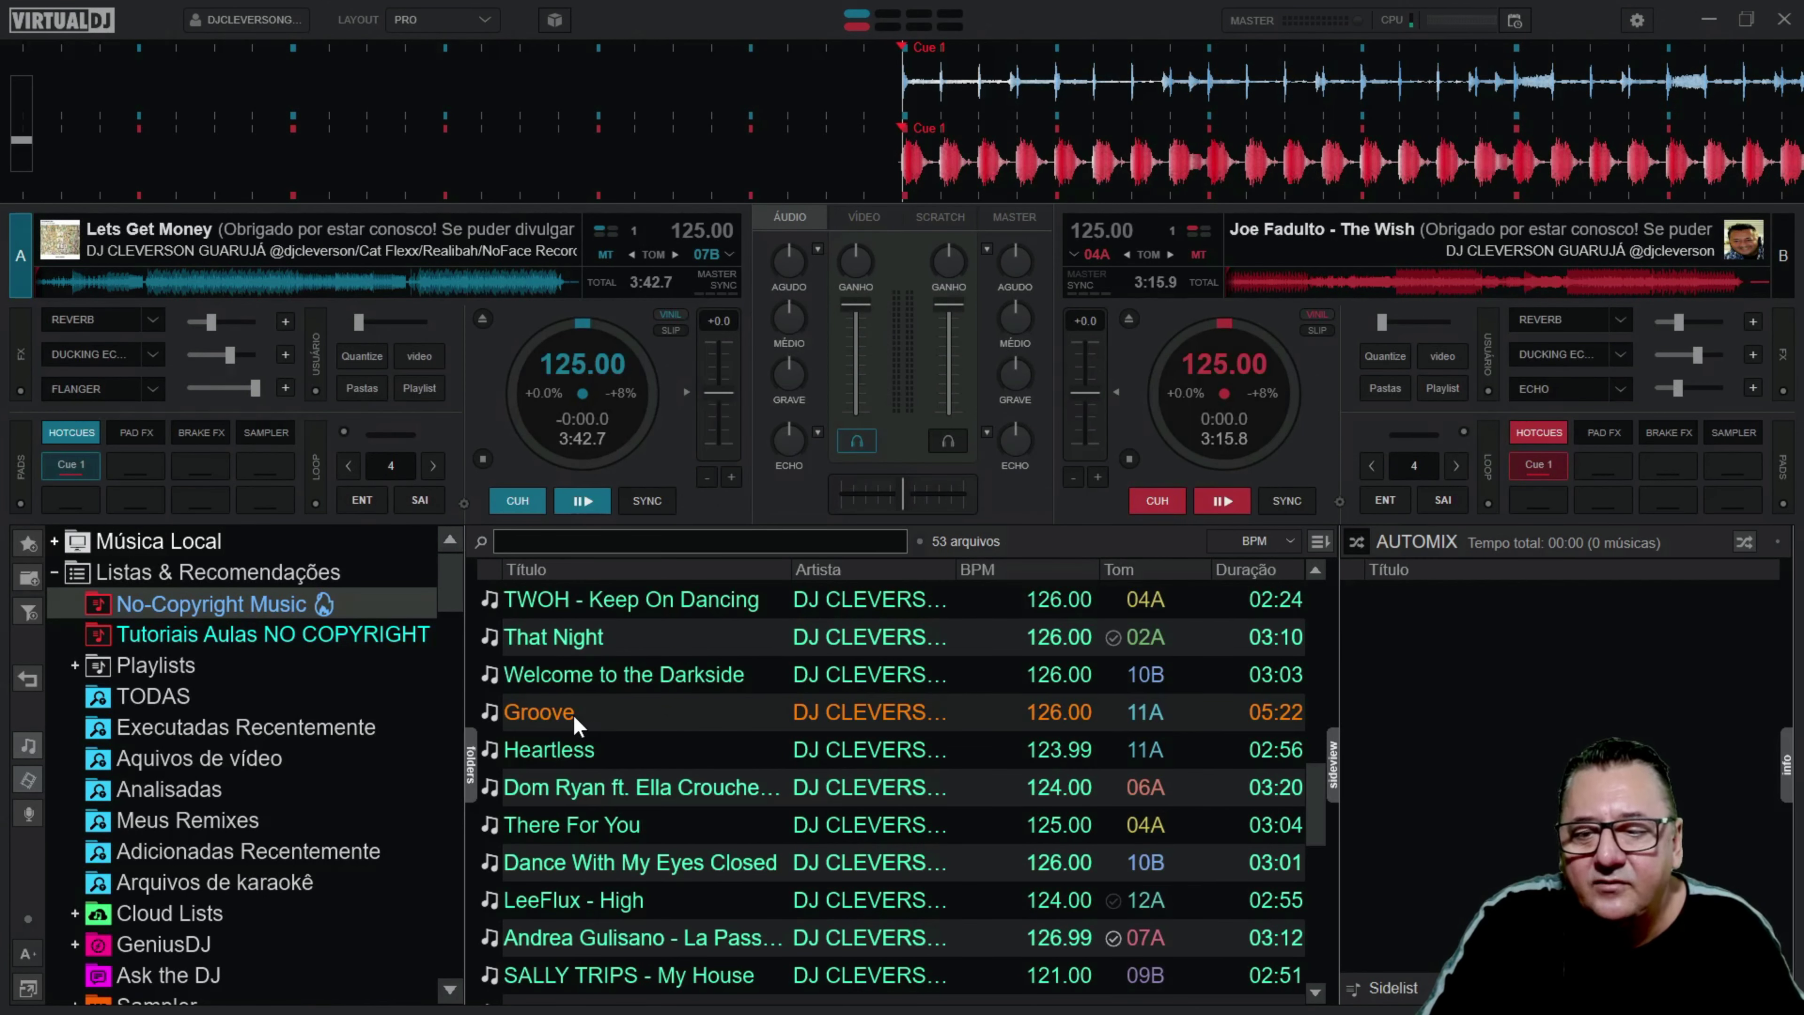
pyautogui.rightClick(574, 715)
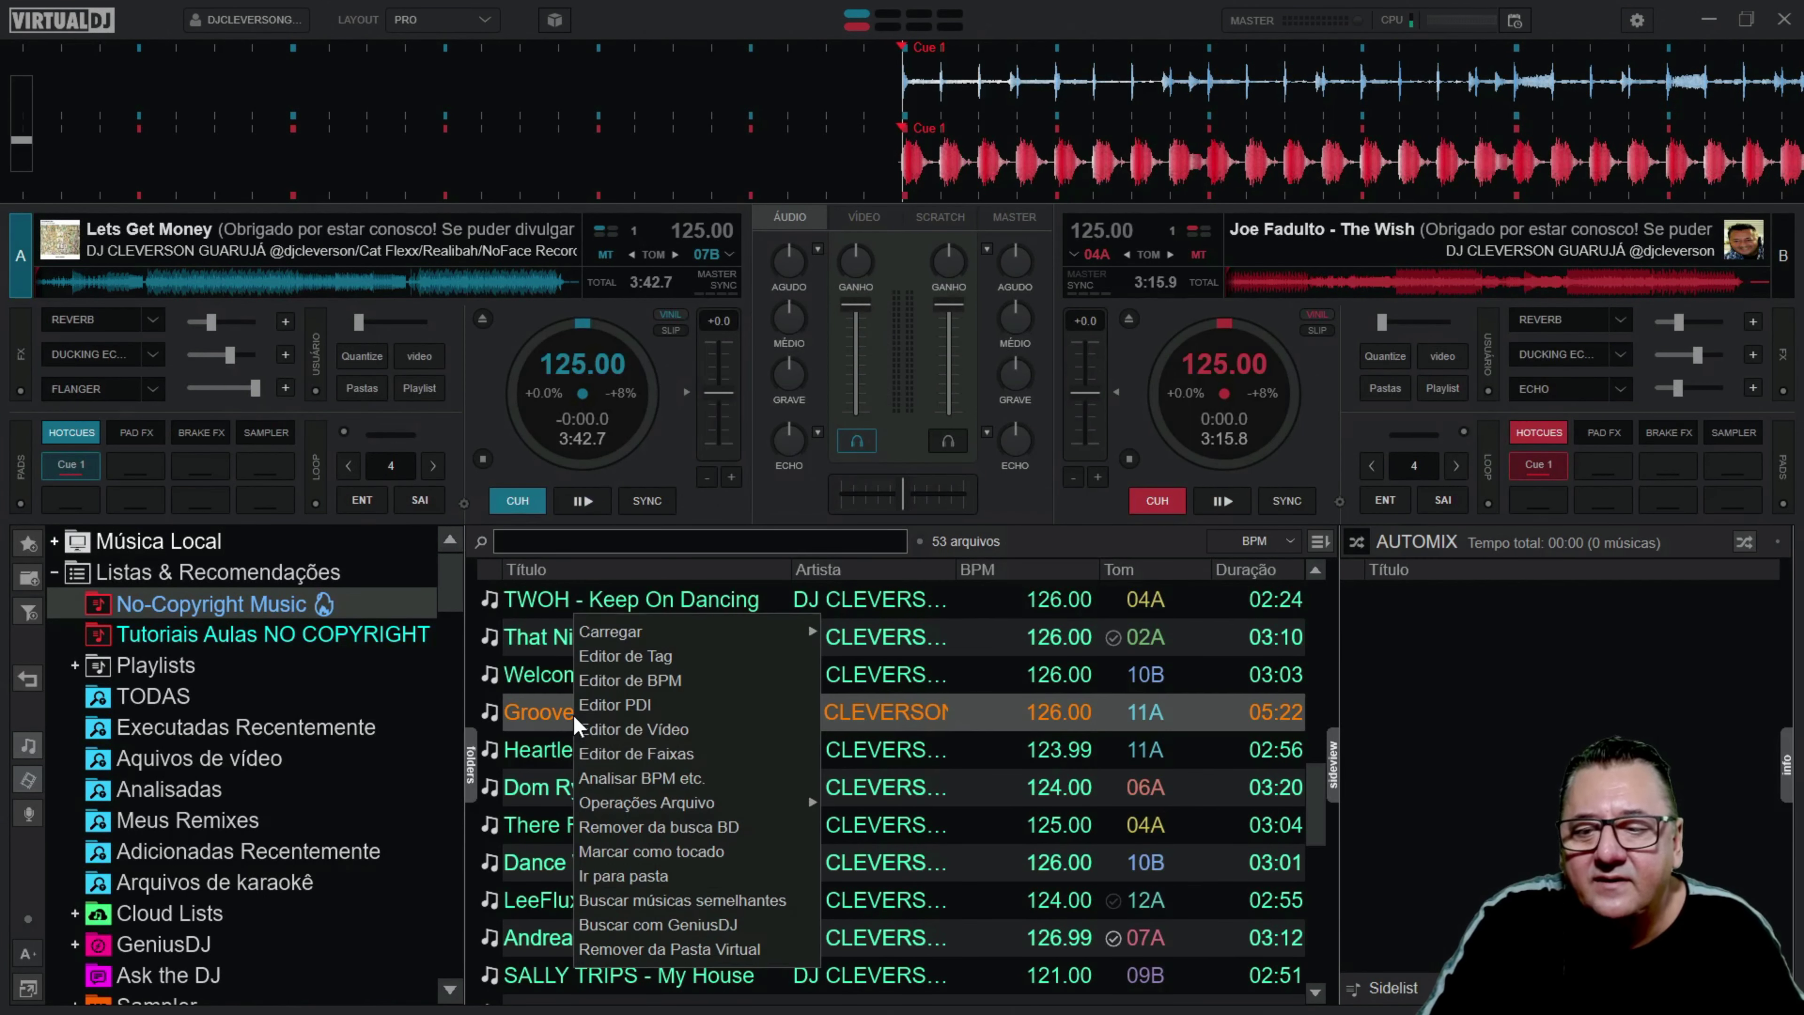
pyautogui.click(645, 656)
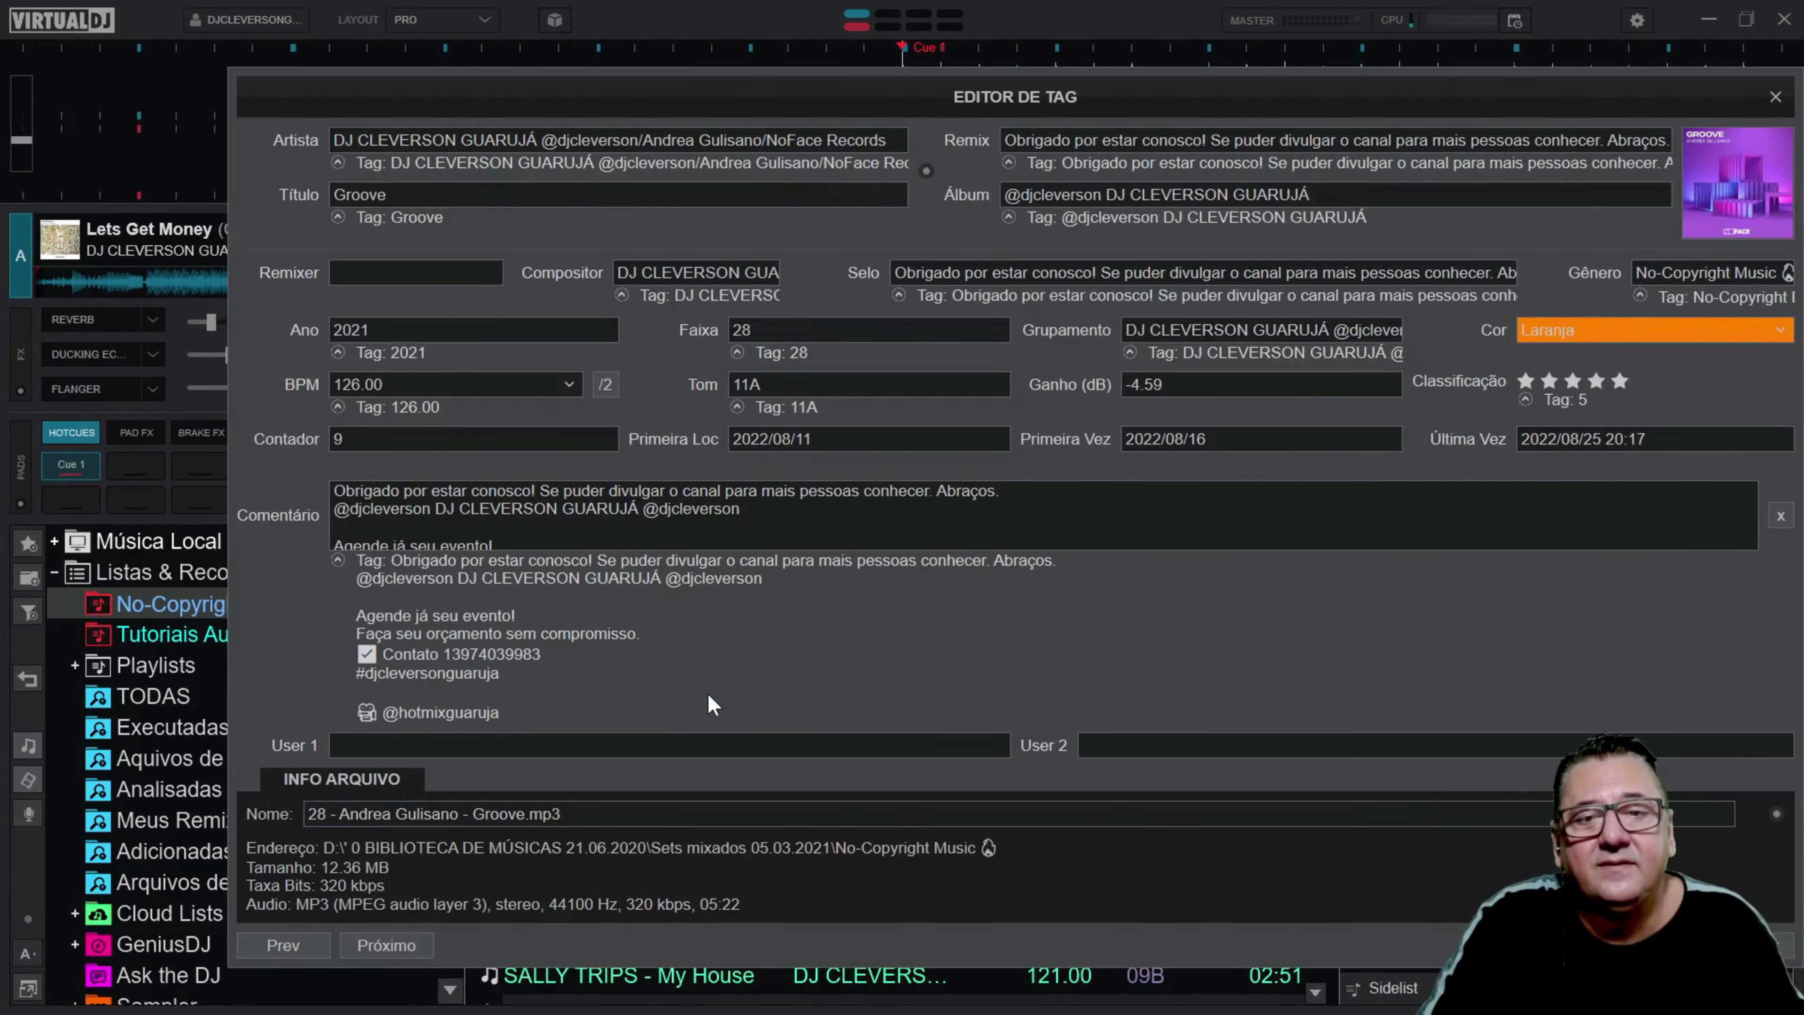
# Step: Replace the content of the Artista field with the artist name copied from the track's file name
pyautogui.moveTo(432, 814); pyautogui.dragTo(452, 815)
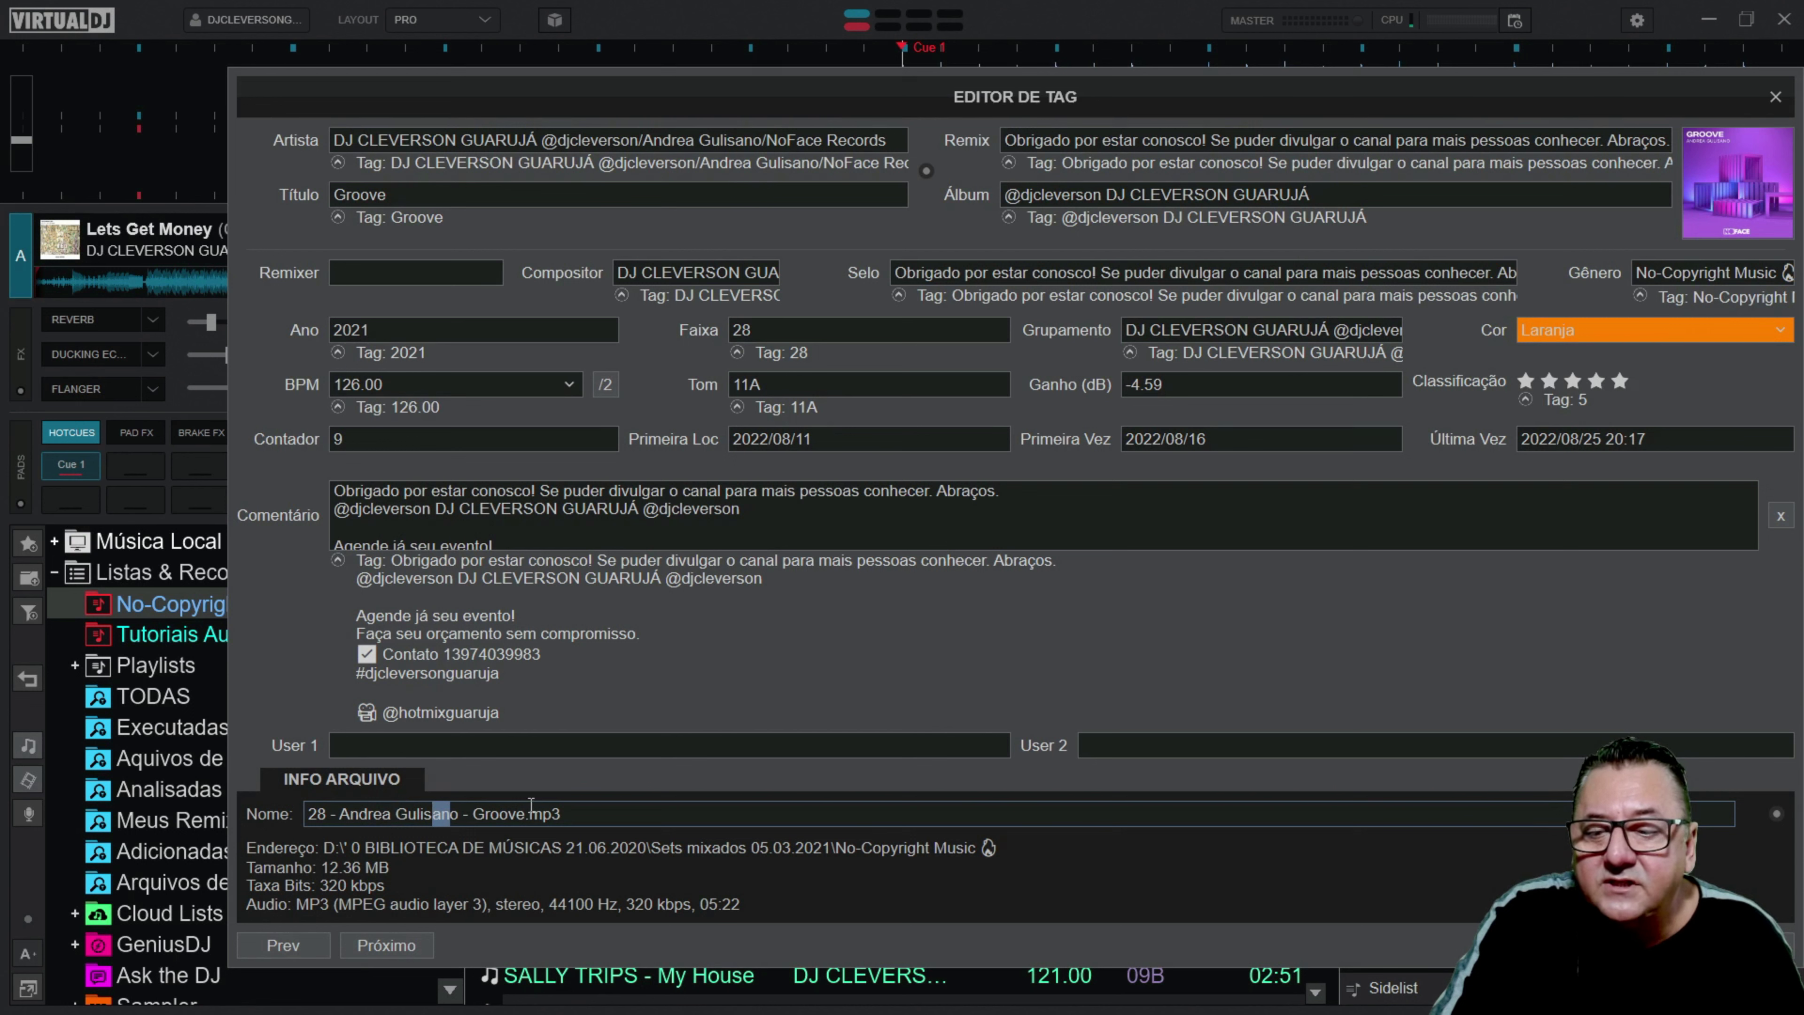
pyautogui.click(459, 812)
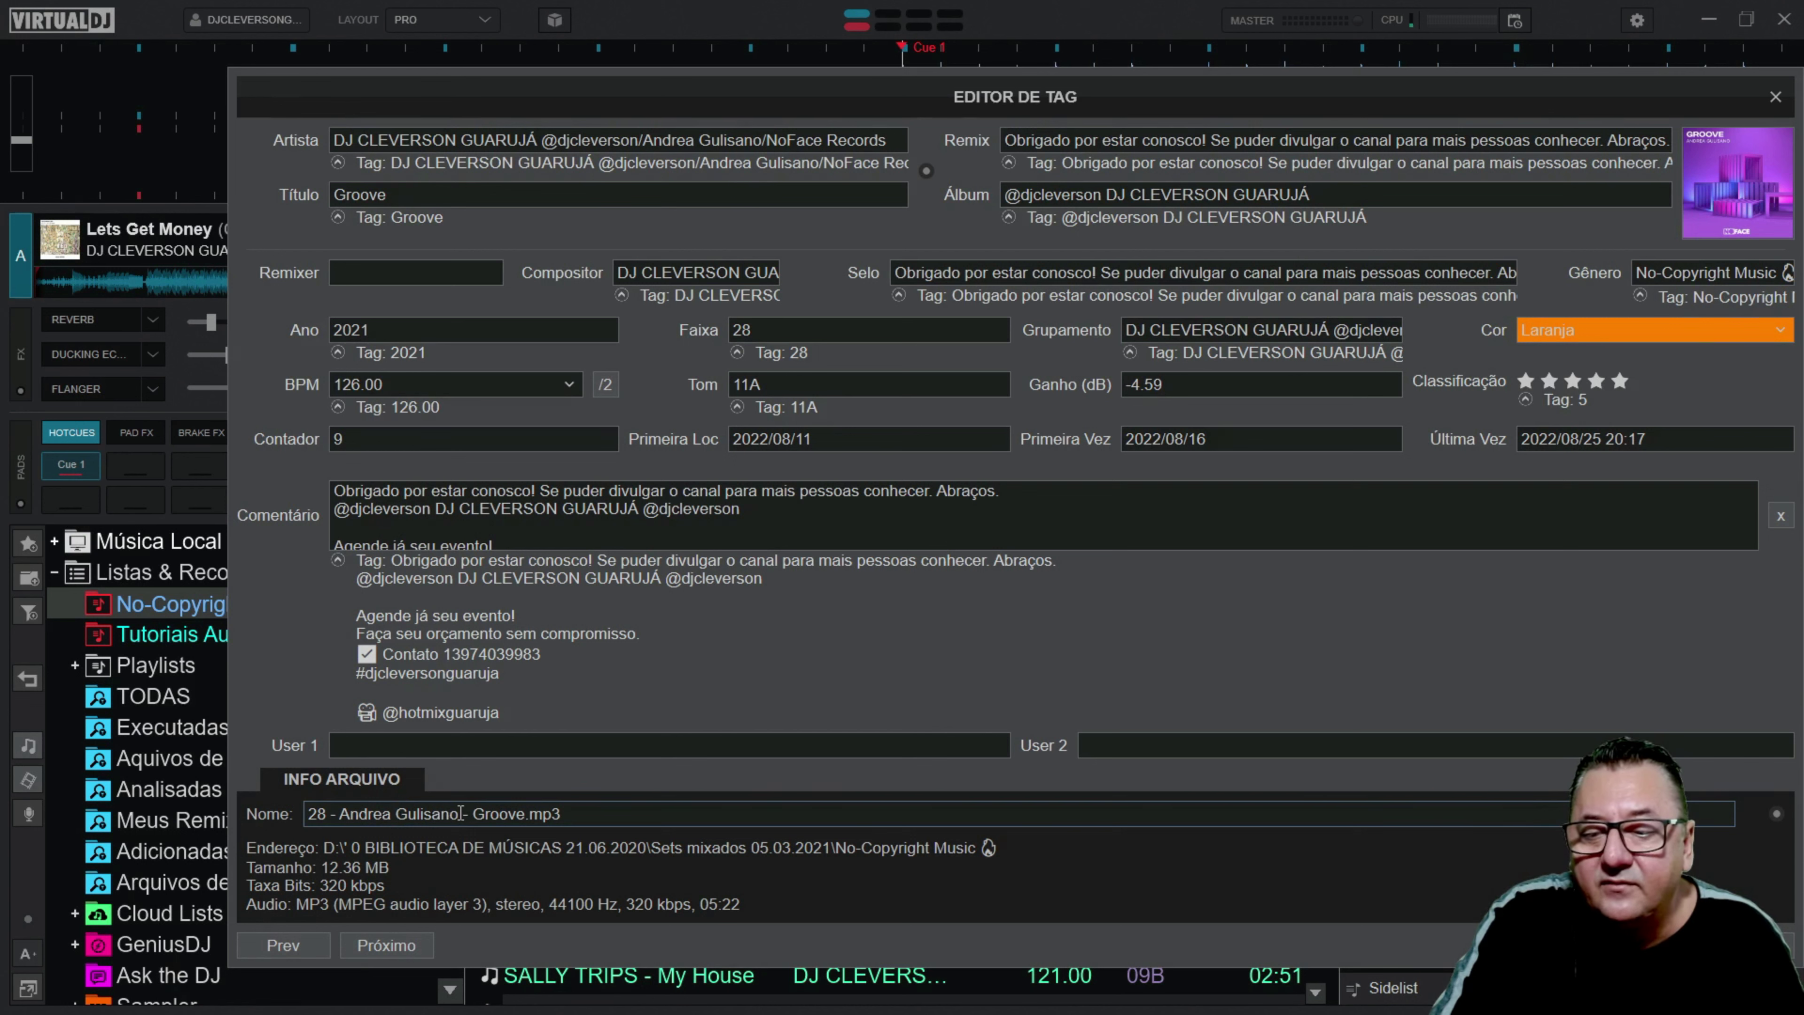
pyautogui.moveTo(460, 812); pyautogui.dragTo(340, 813)
pyautogui.rightClick(354, 815)
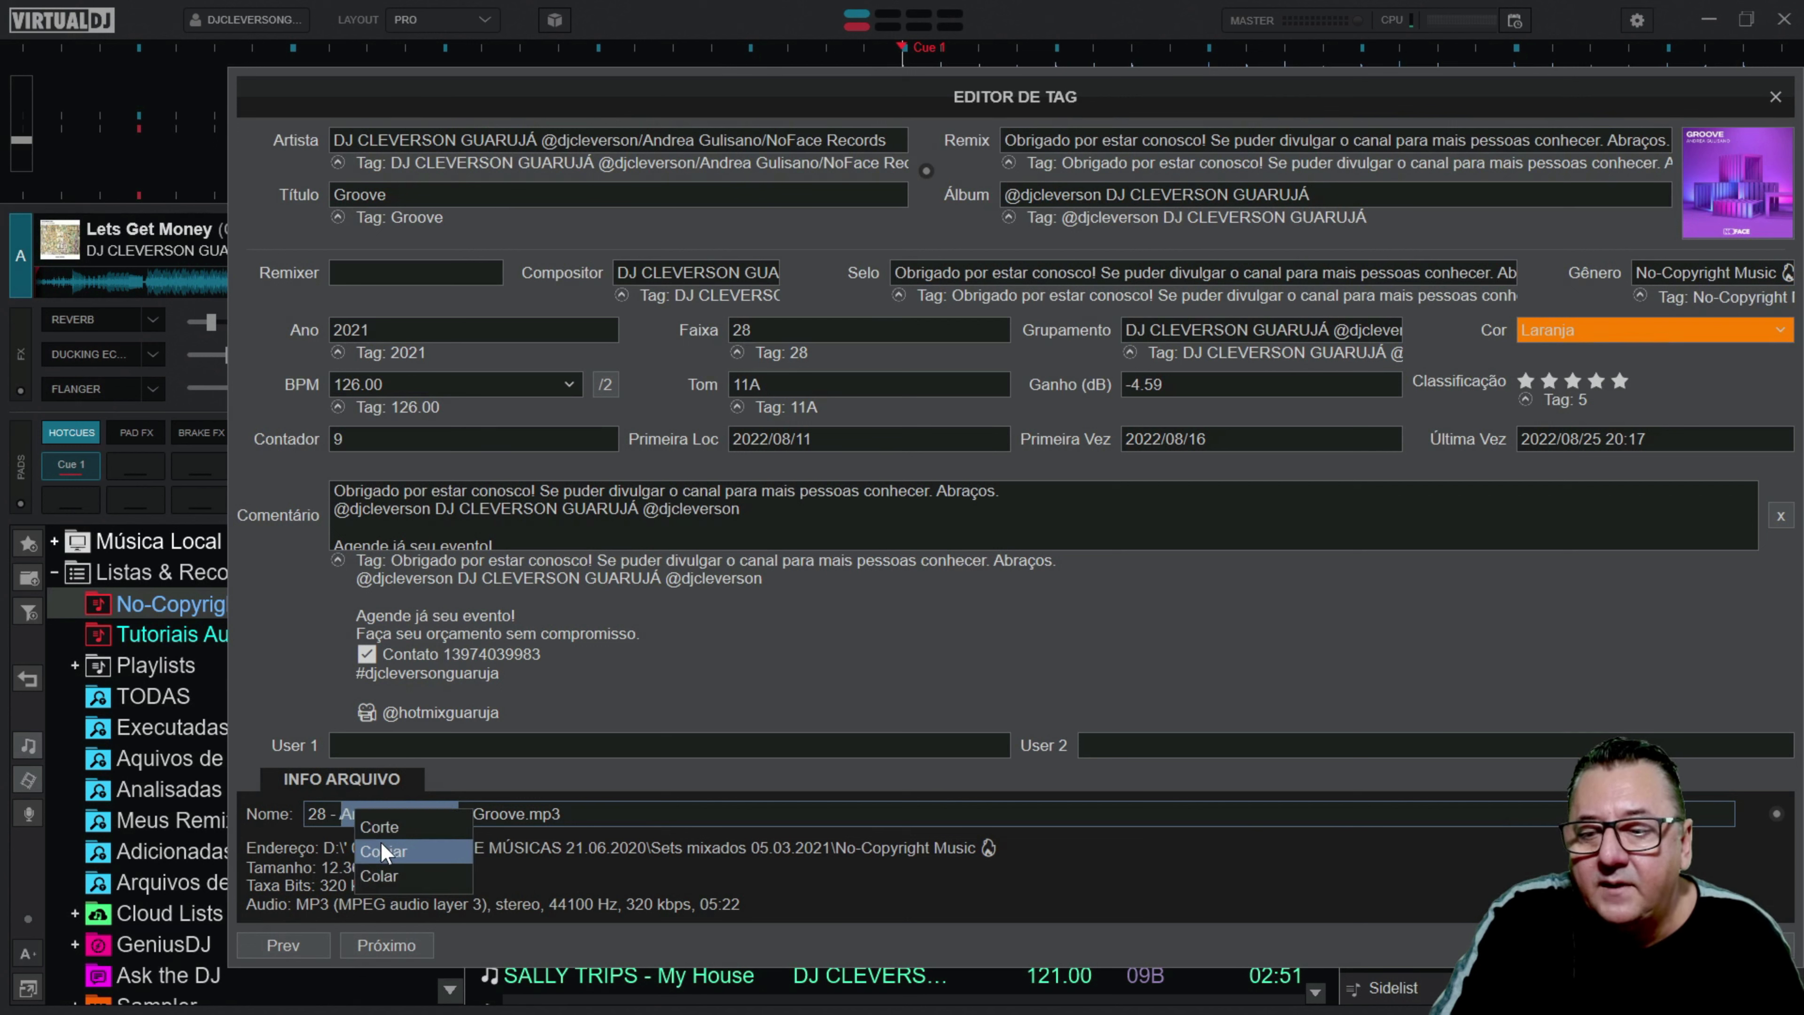
pyautogui.click(383, 851)
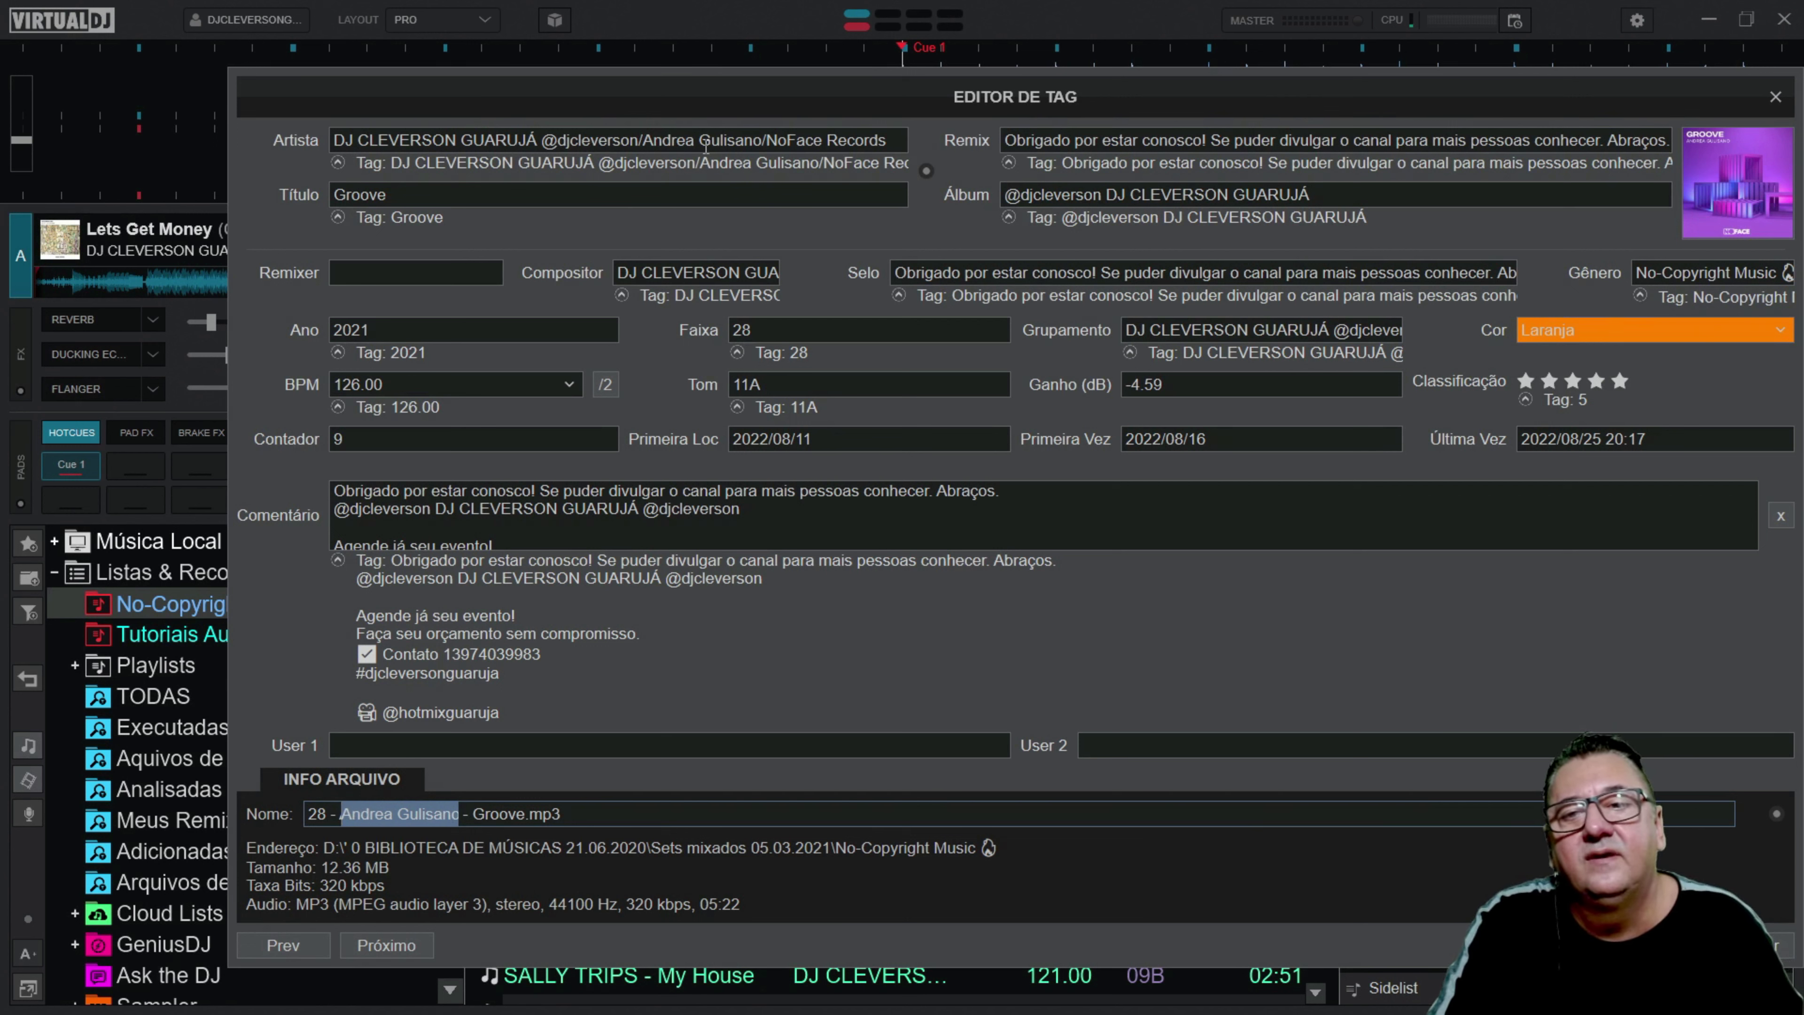
pyautogui.click(392, 142)
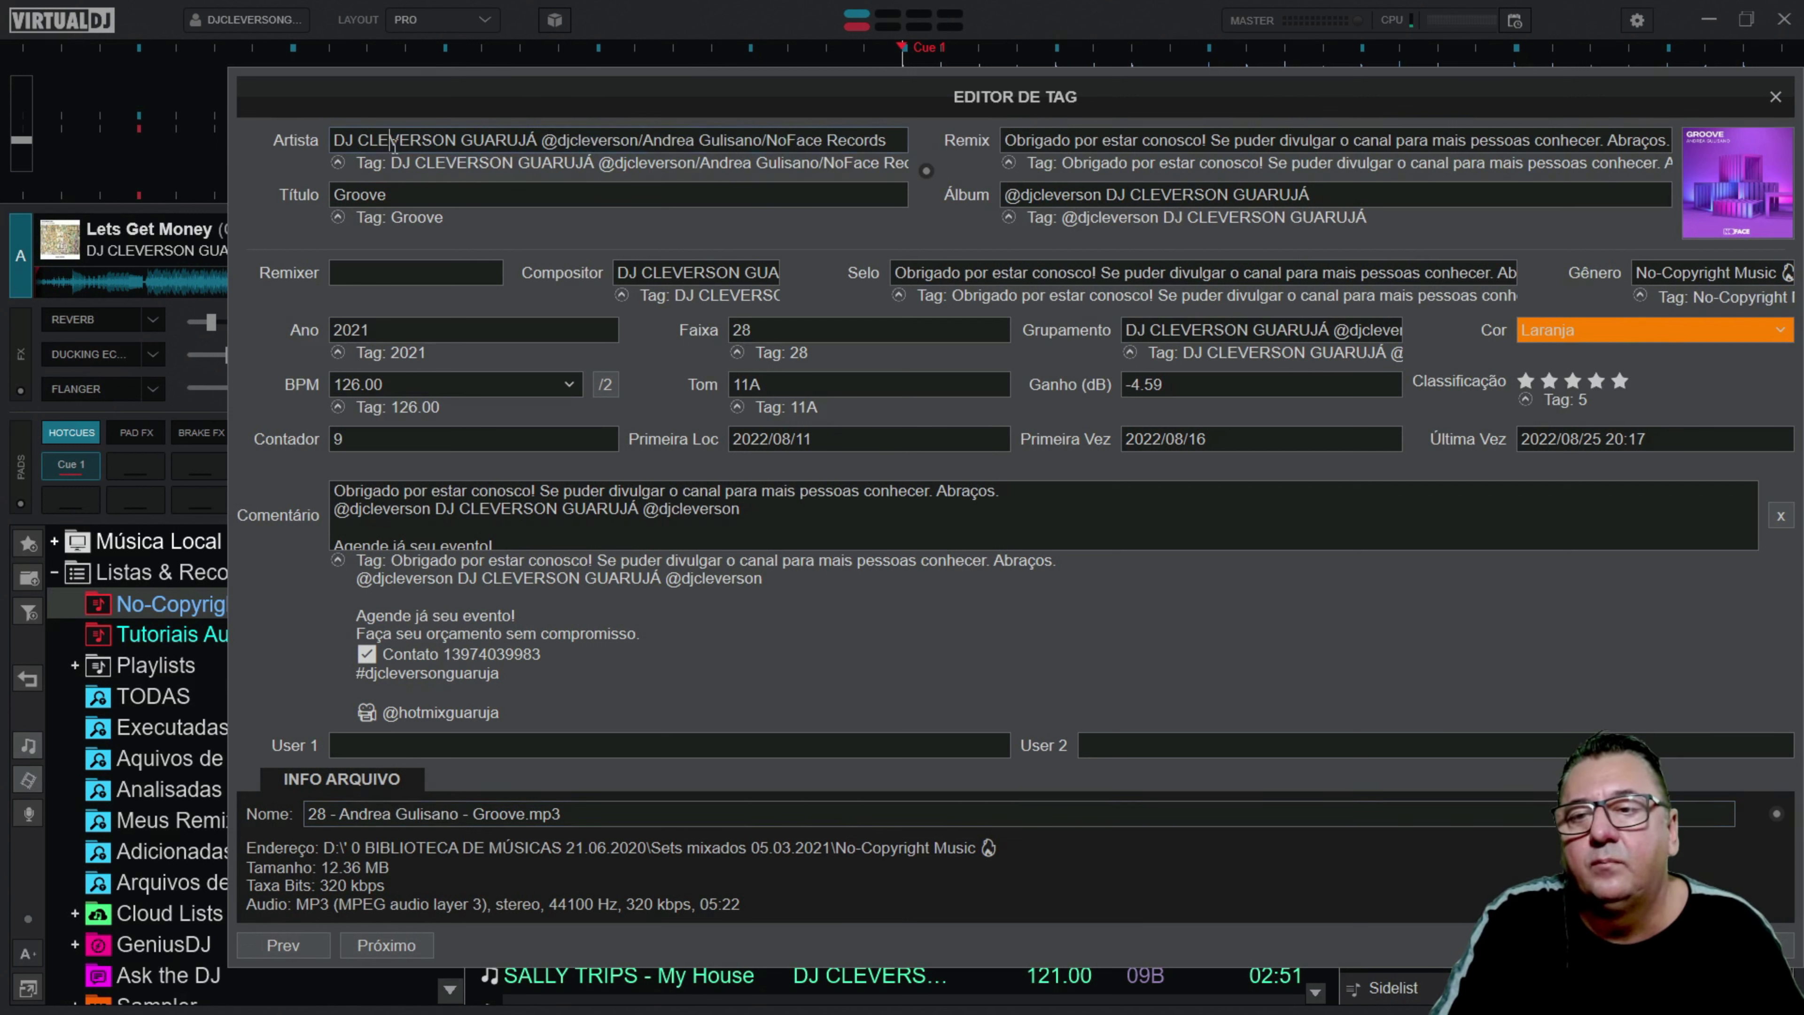
pyautogui.hotkey('ctrl', 'a')
pyautogui.hotkey('ctrl', 'v')
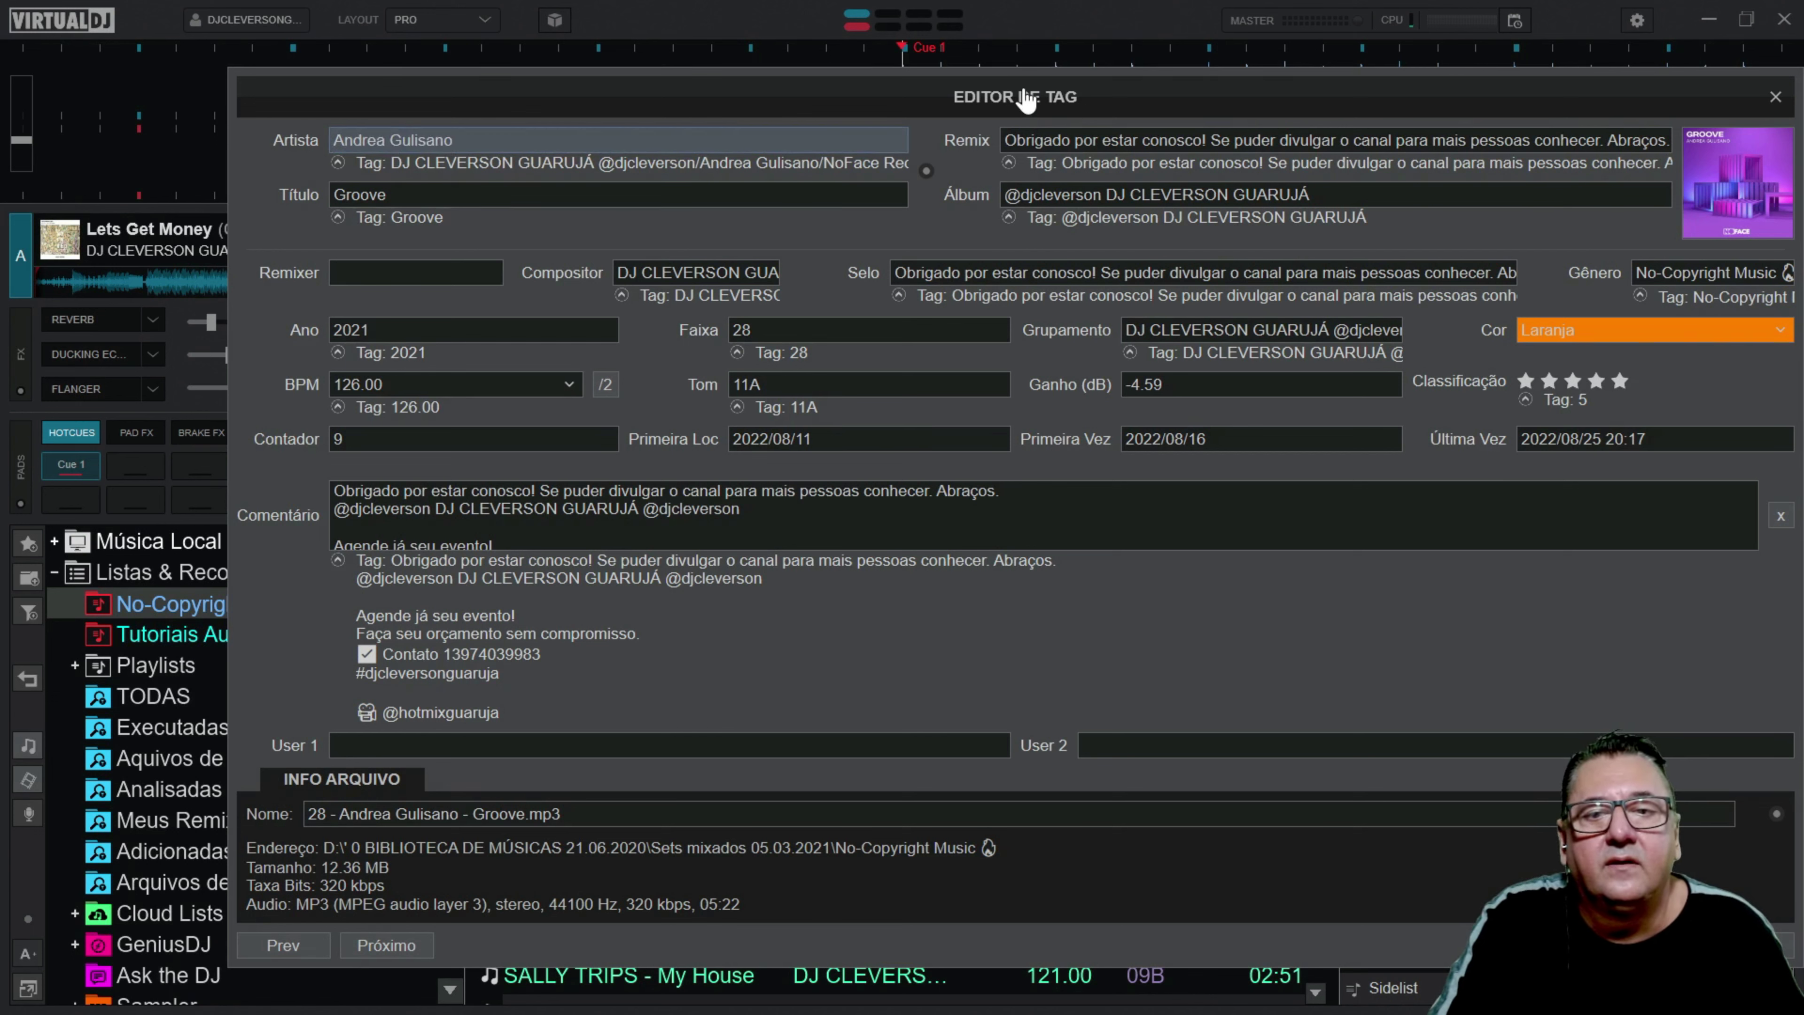
# Step: Replace the Remix field's text with "(Extended)"
pyautogui.click(1051, 142)
pyautogui.hotkey('ctrl', 'a')
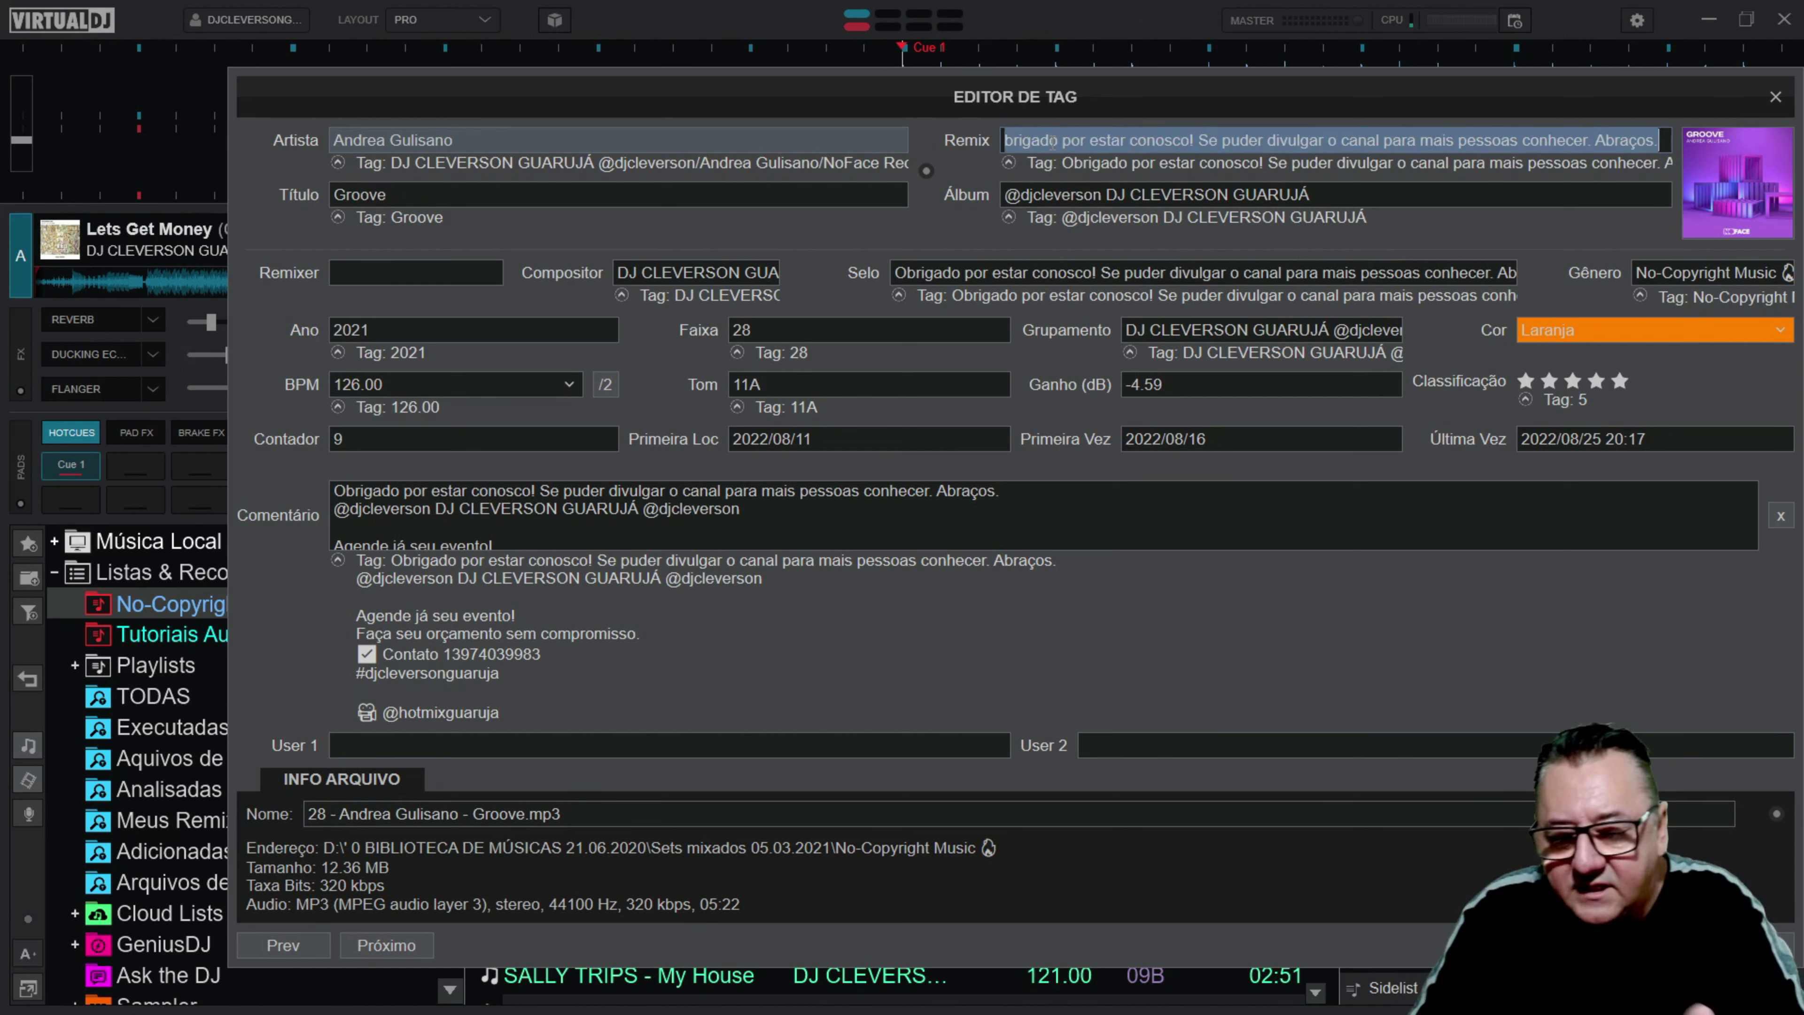
pyautogui.press('BackSpace')
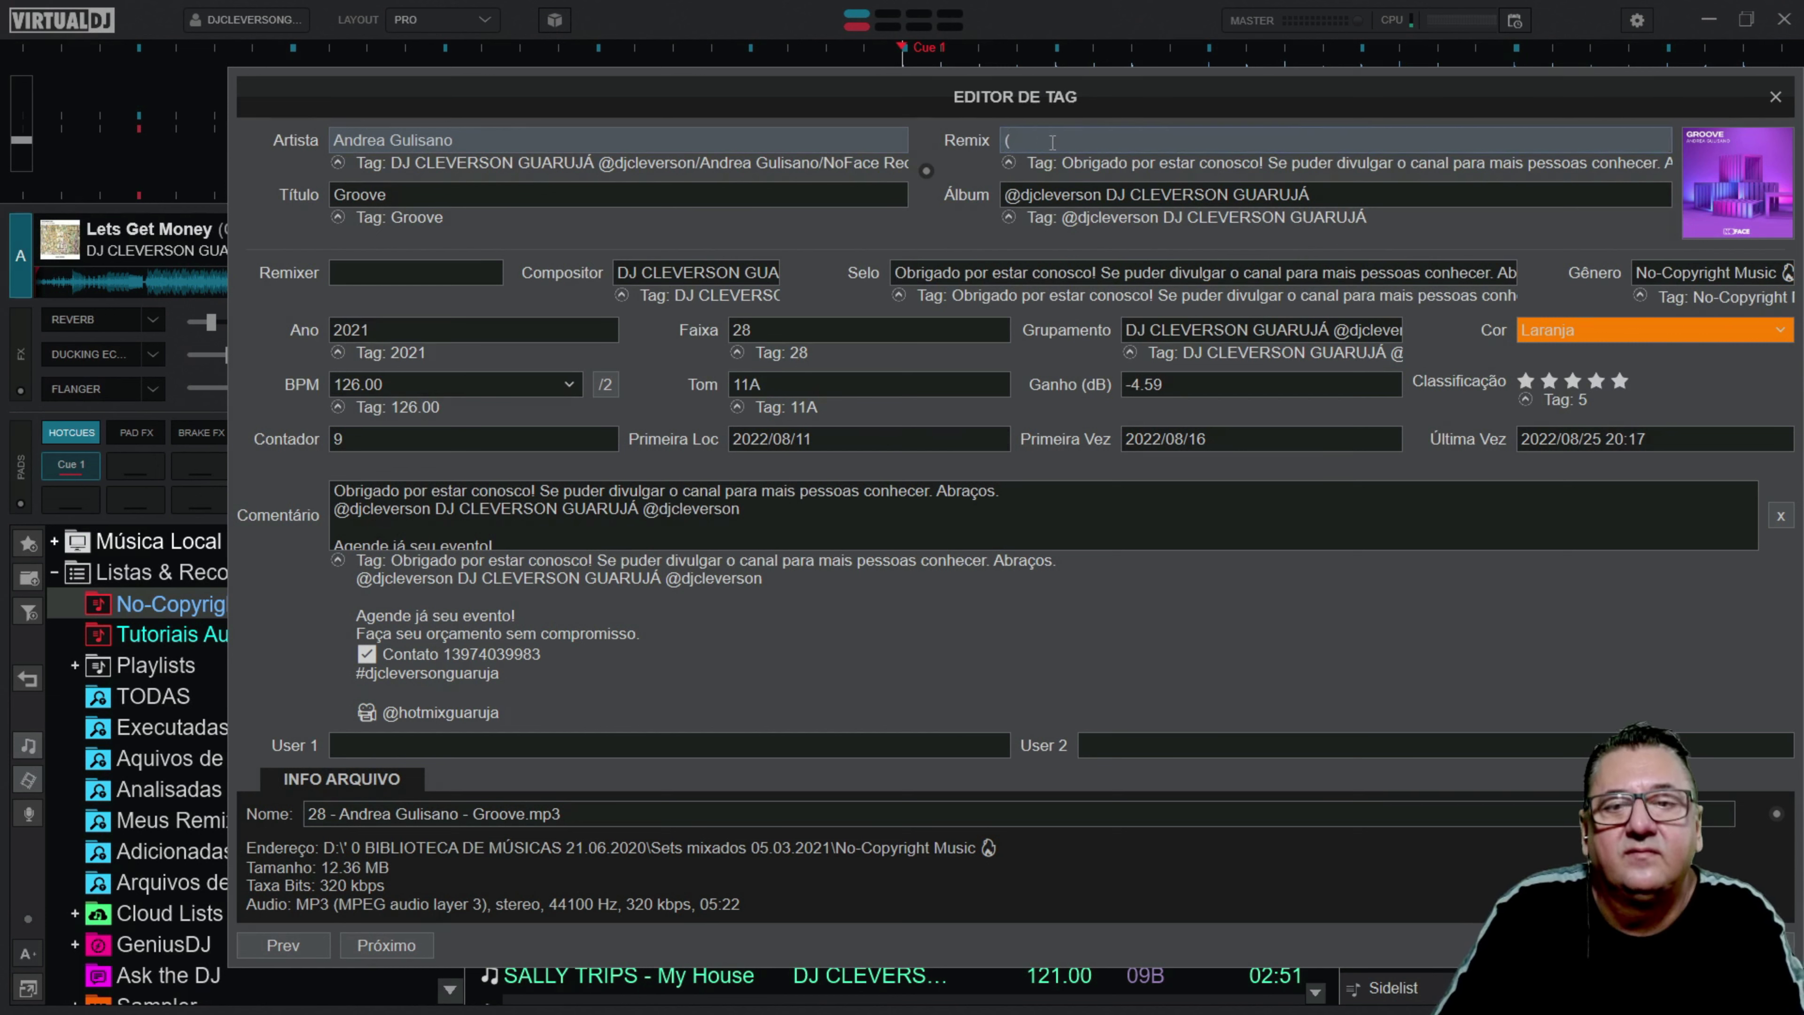
pyautogui.write('(Extended)')
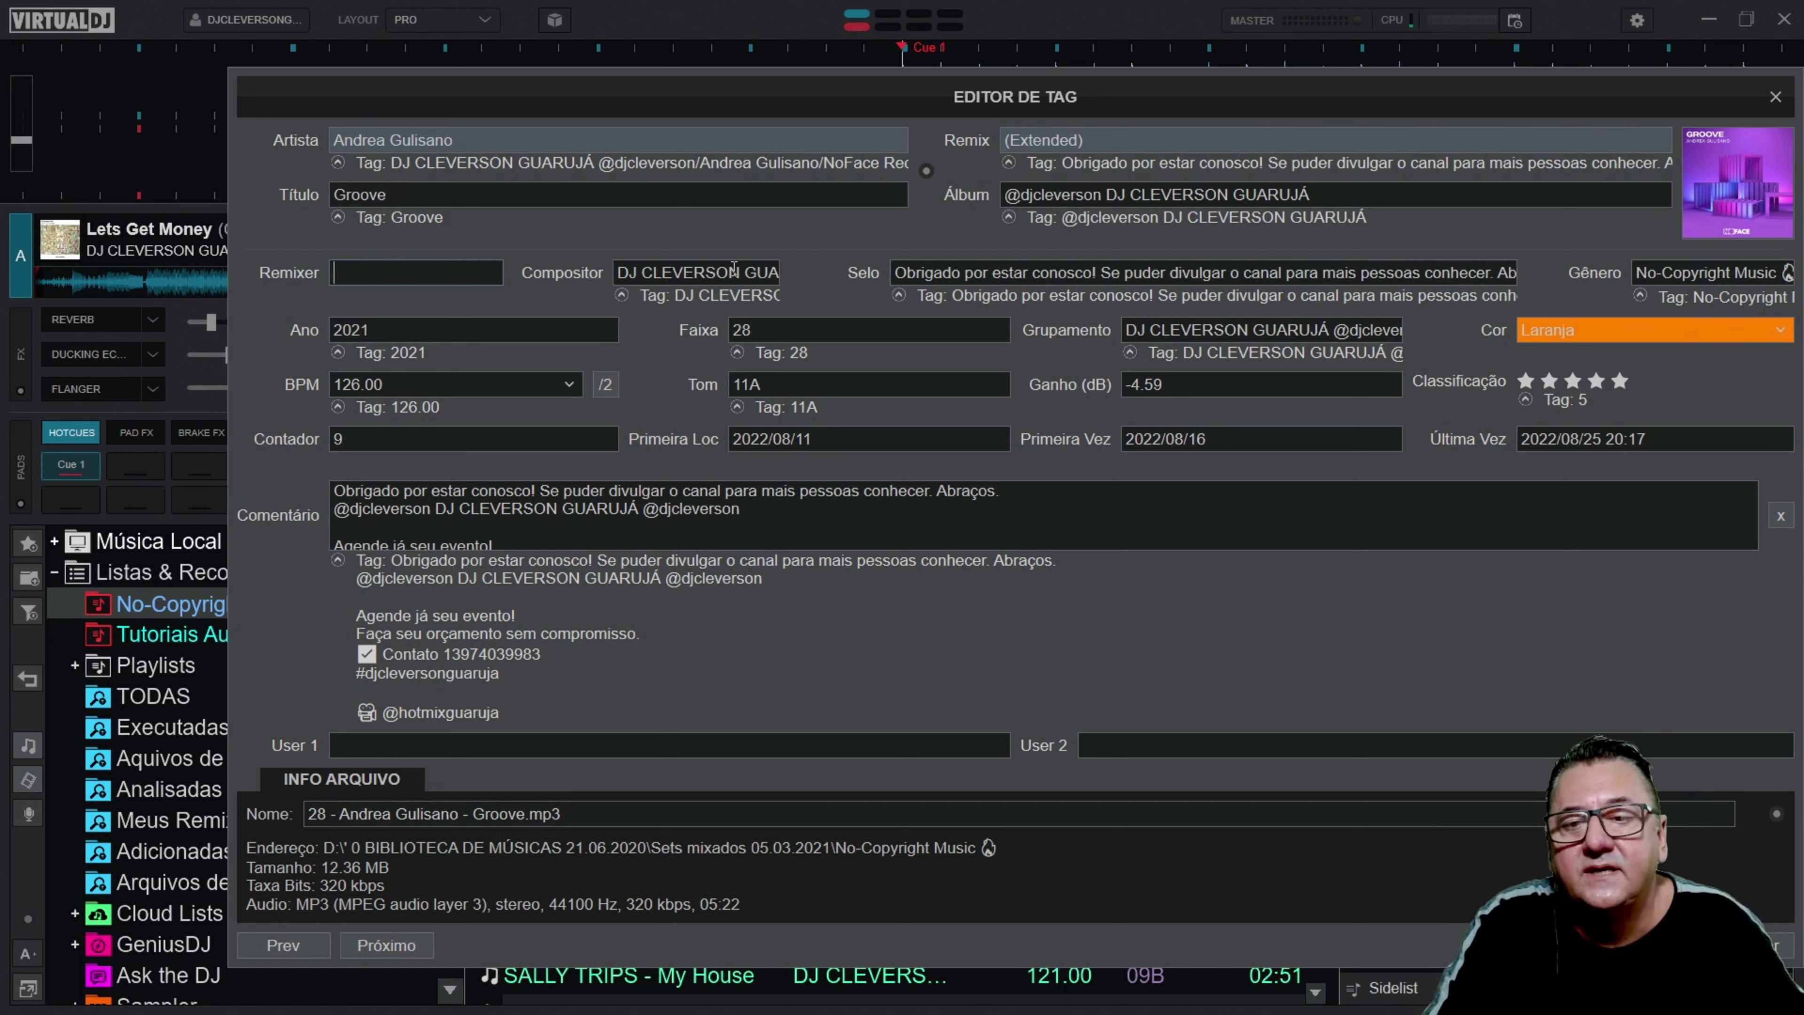
# Step: Copy the Compositor field's text into the Remixer field
pyautogui.moveTo(747, 273); pyautogui.dragTo(611, 284)
pyautogui.hotkey('ctrl', 'c')
pyautogui.click(472, 272)
pyautogui.hotkey('ctrl', 'v')
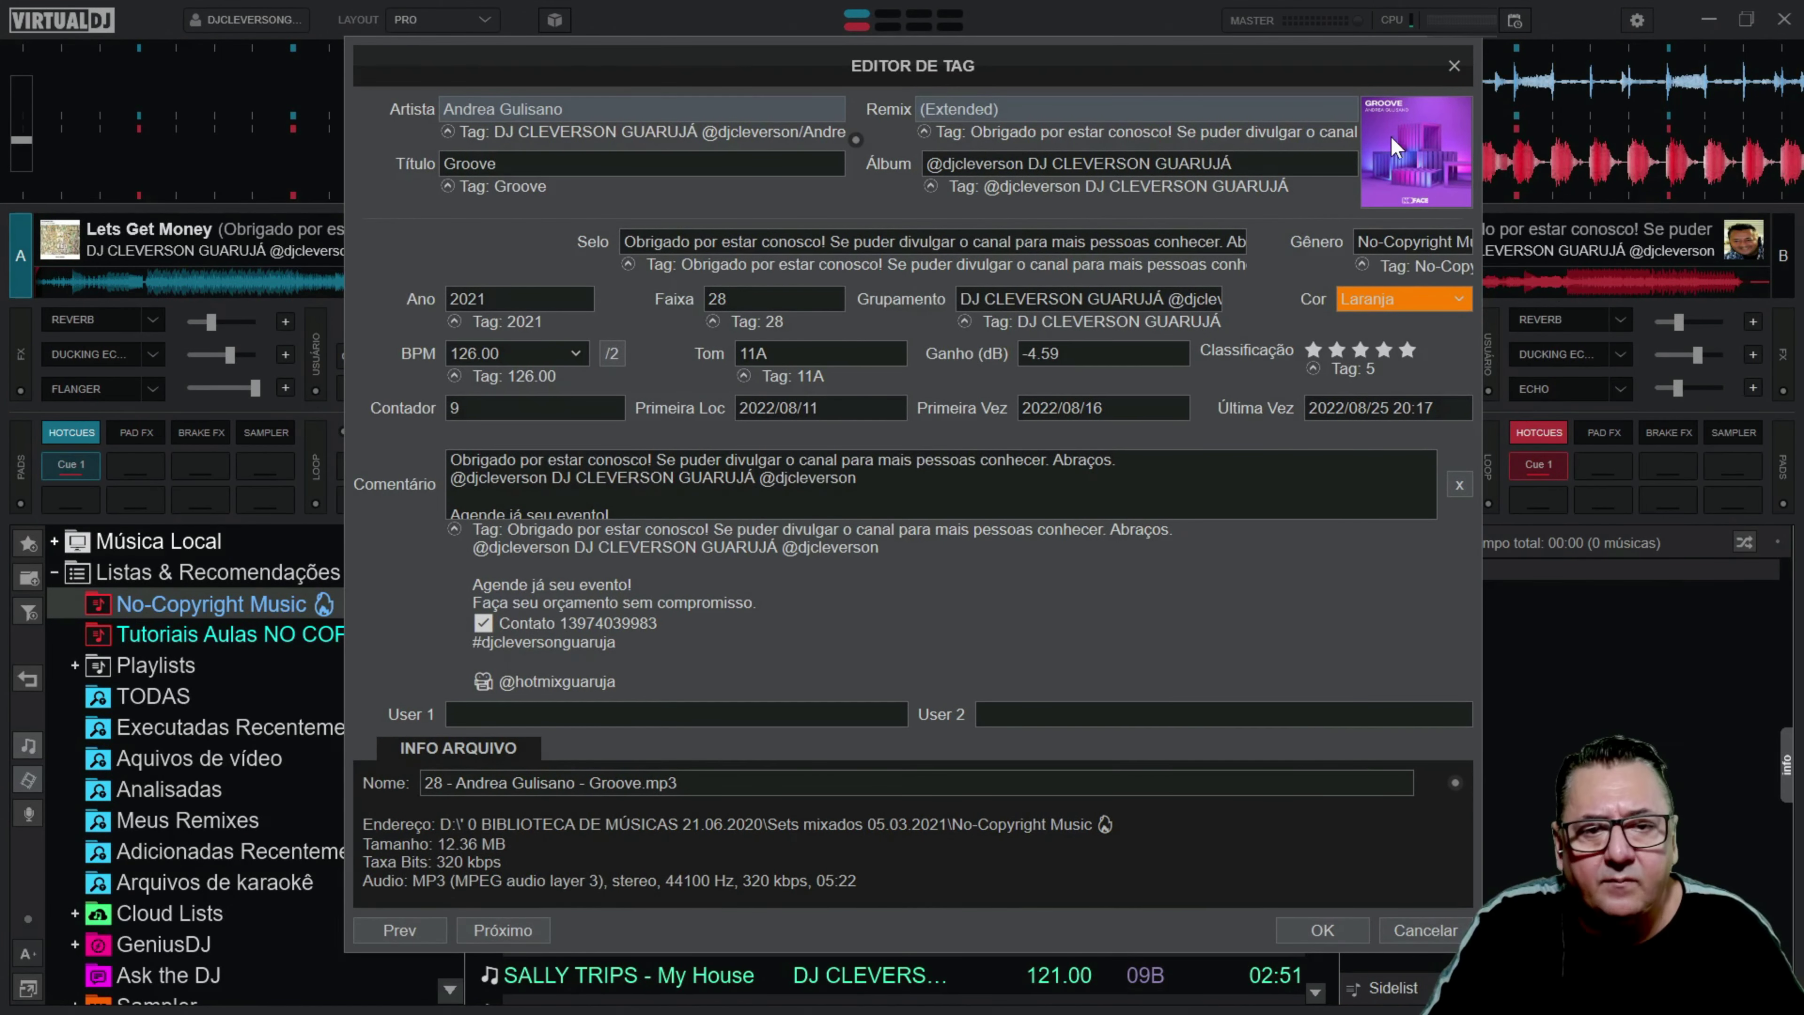
# Step: Browse the Google cover suggestions for Groove and save the first one, 140x140, to the tag
pyautogui.click(1427, 148)
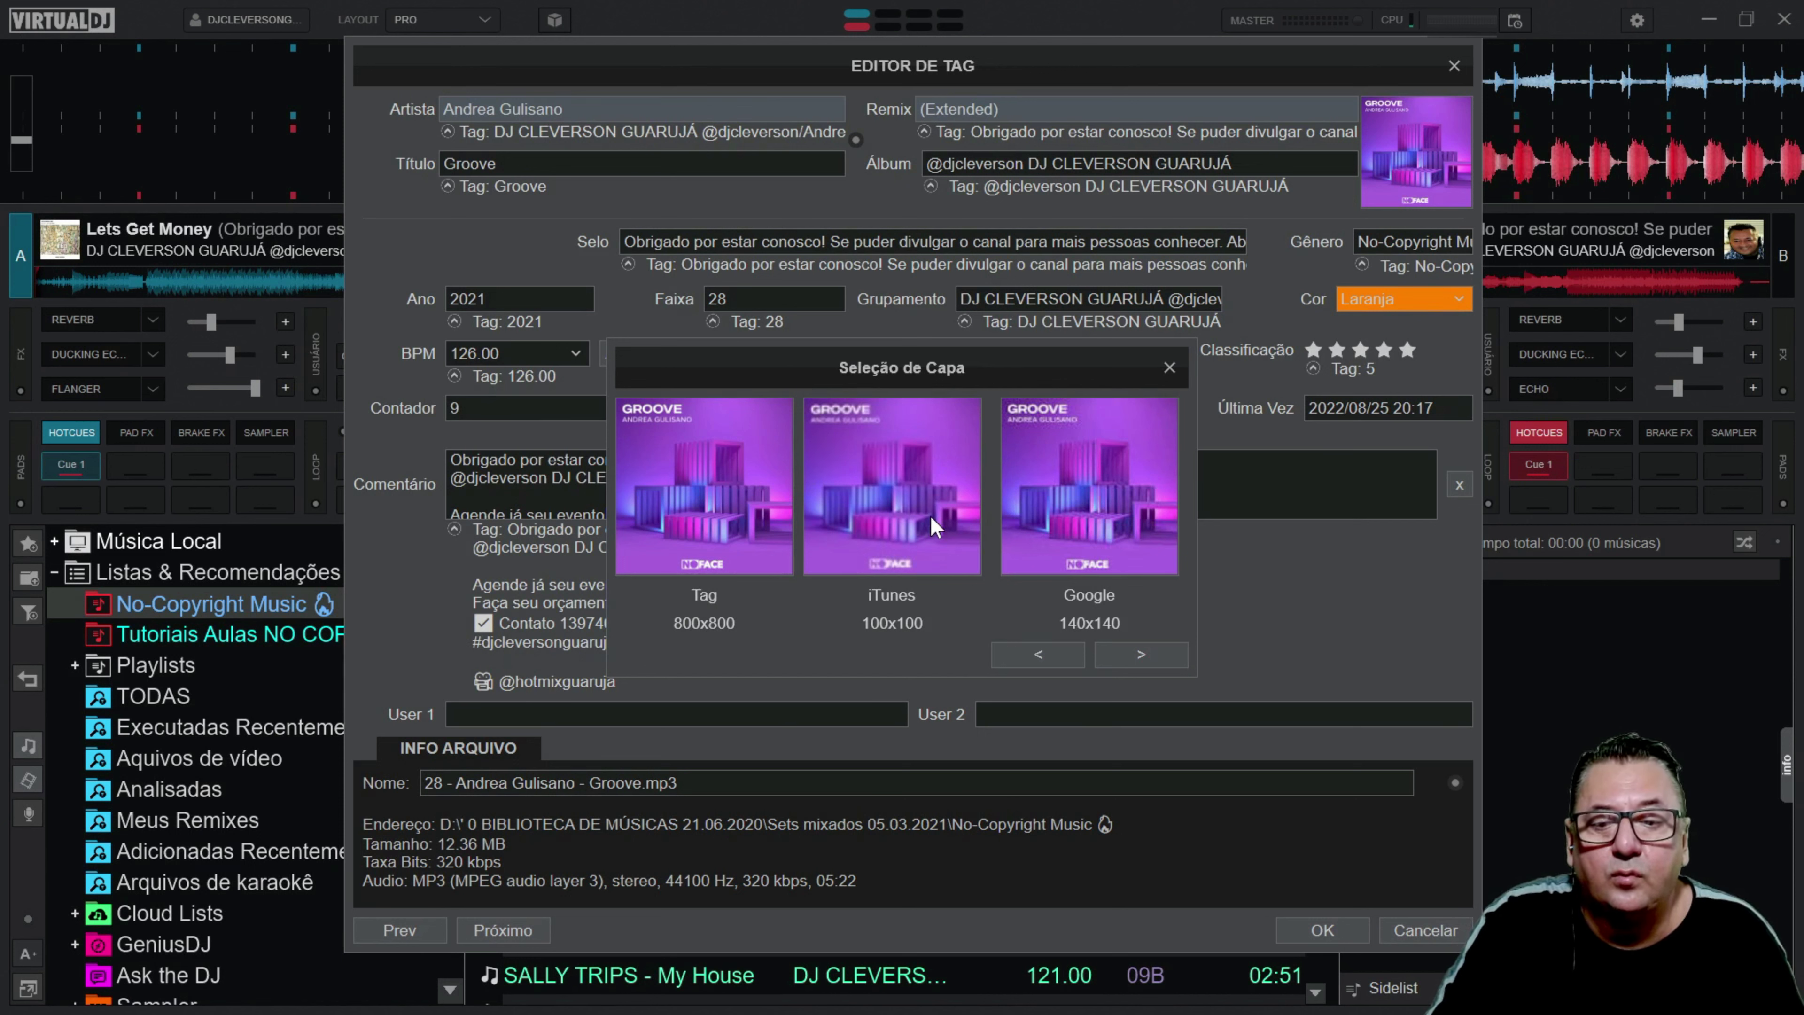
pyautogui.click(1105, 660)
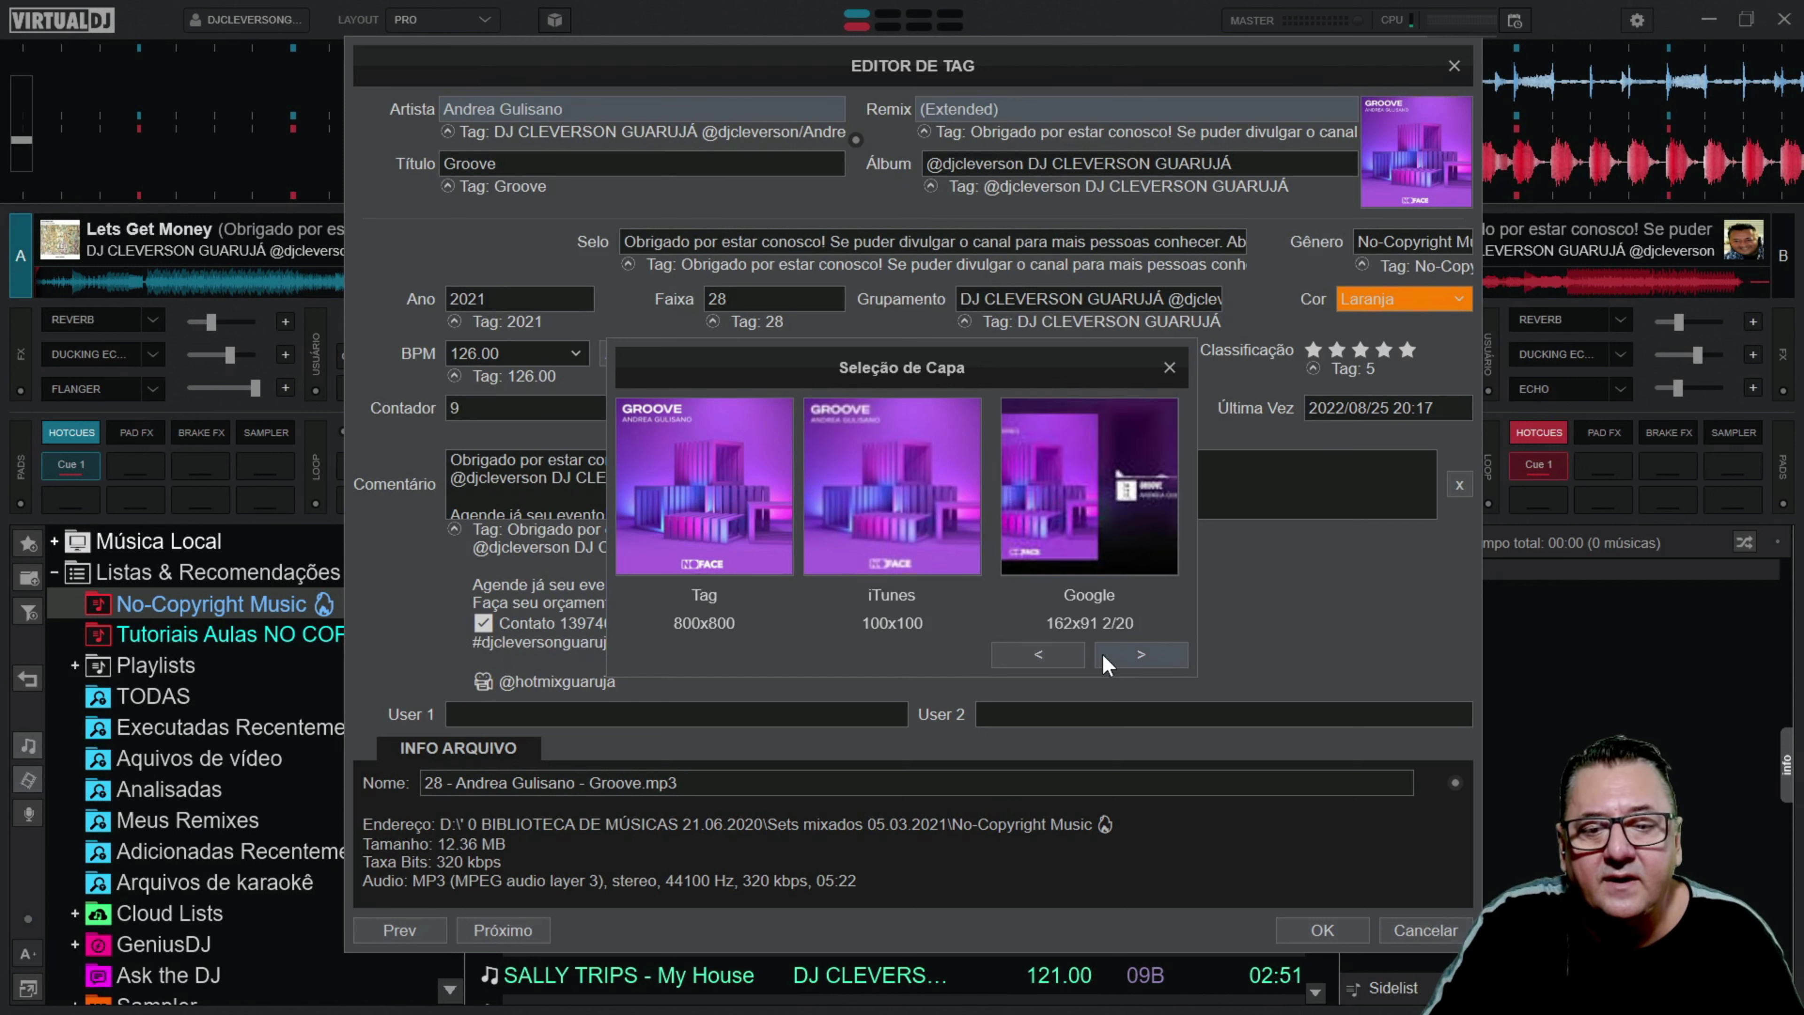
pyautogui.click(1140, 659)
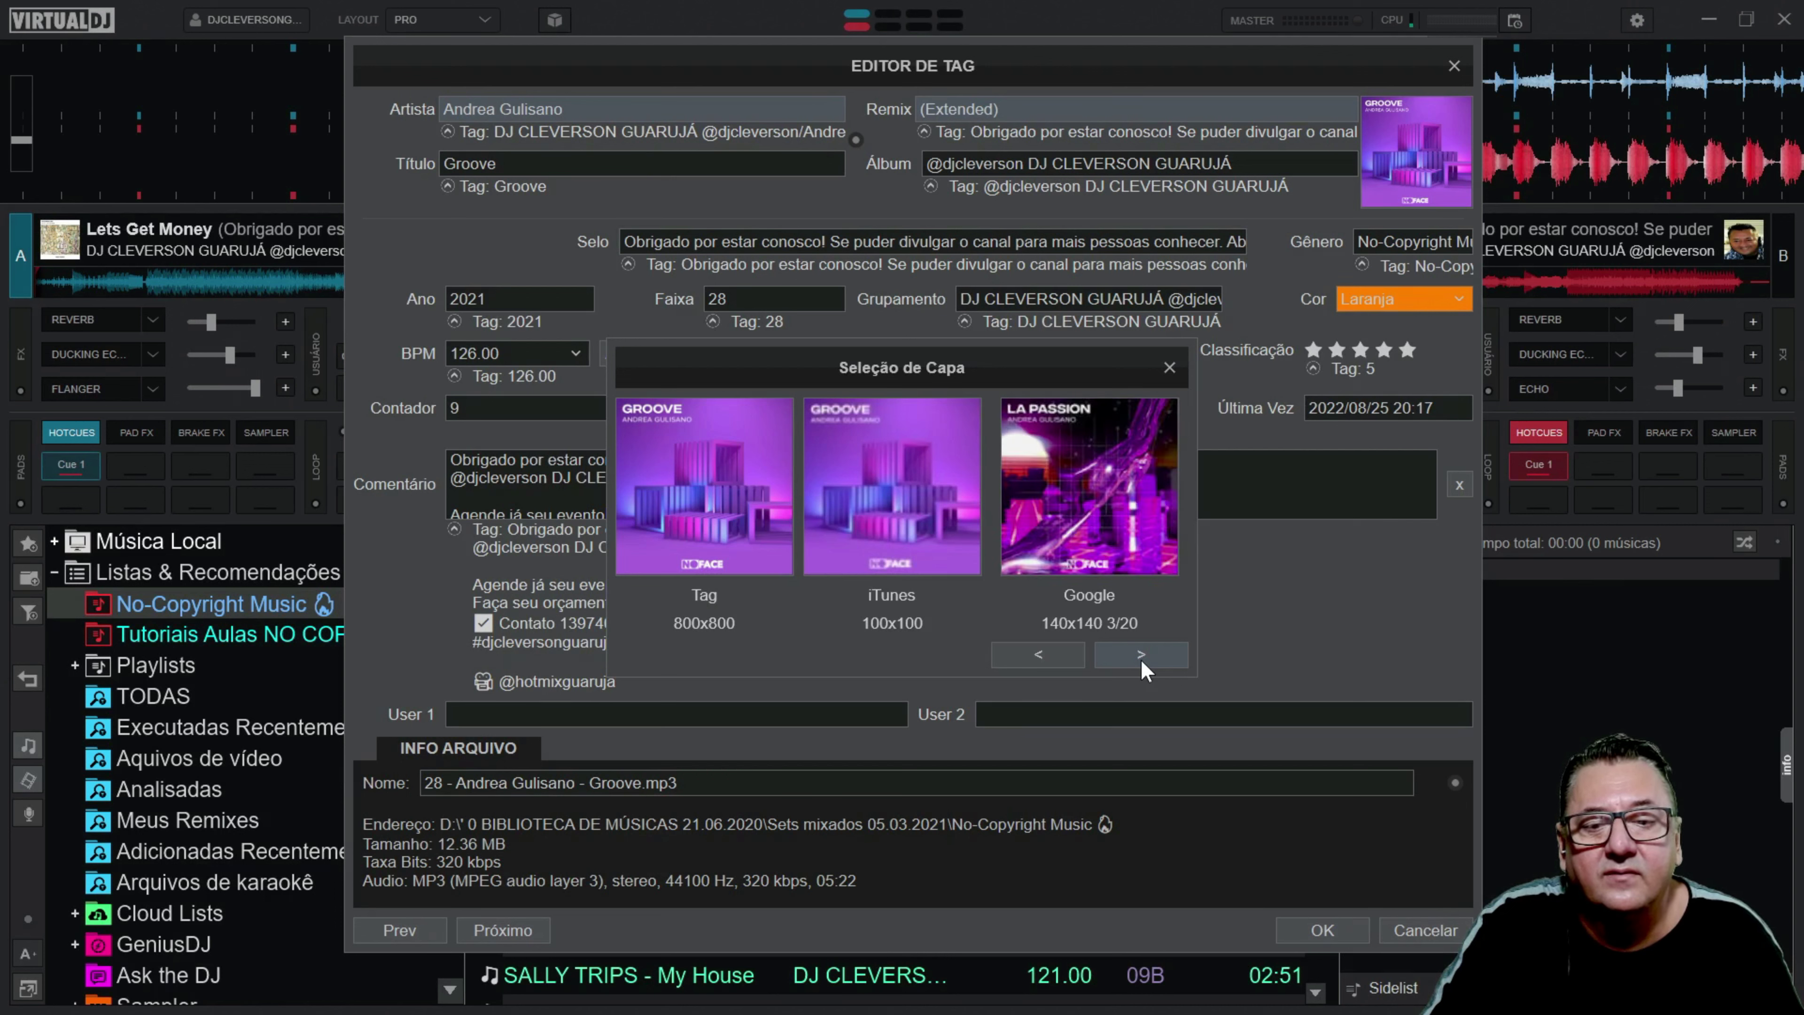
pyautogui.click(1140, 658)
pyautogui.click(1047, 656)
pyautogui.click(1048, 655)
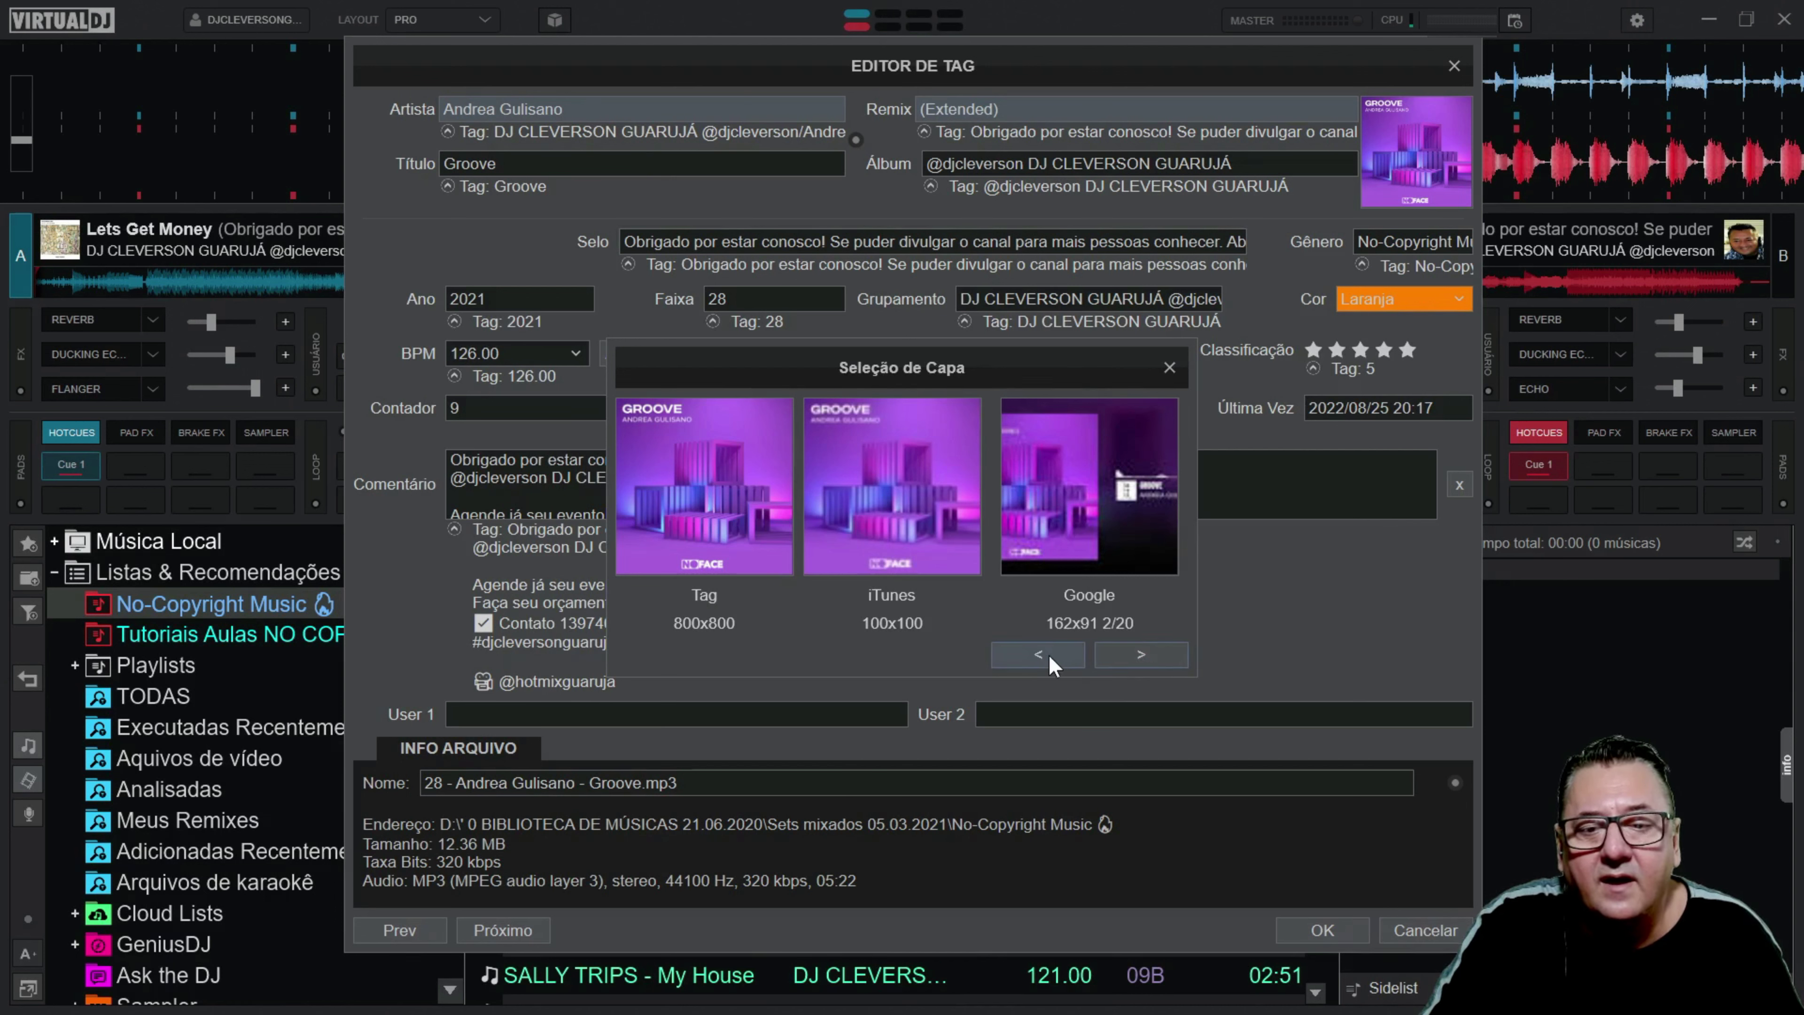
pyautogui.click(1048, 655)
pyautogui.rightClick(1097, 491)
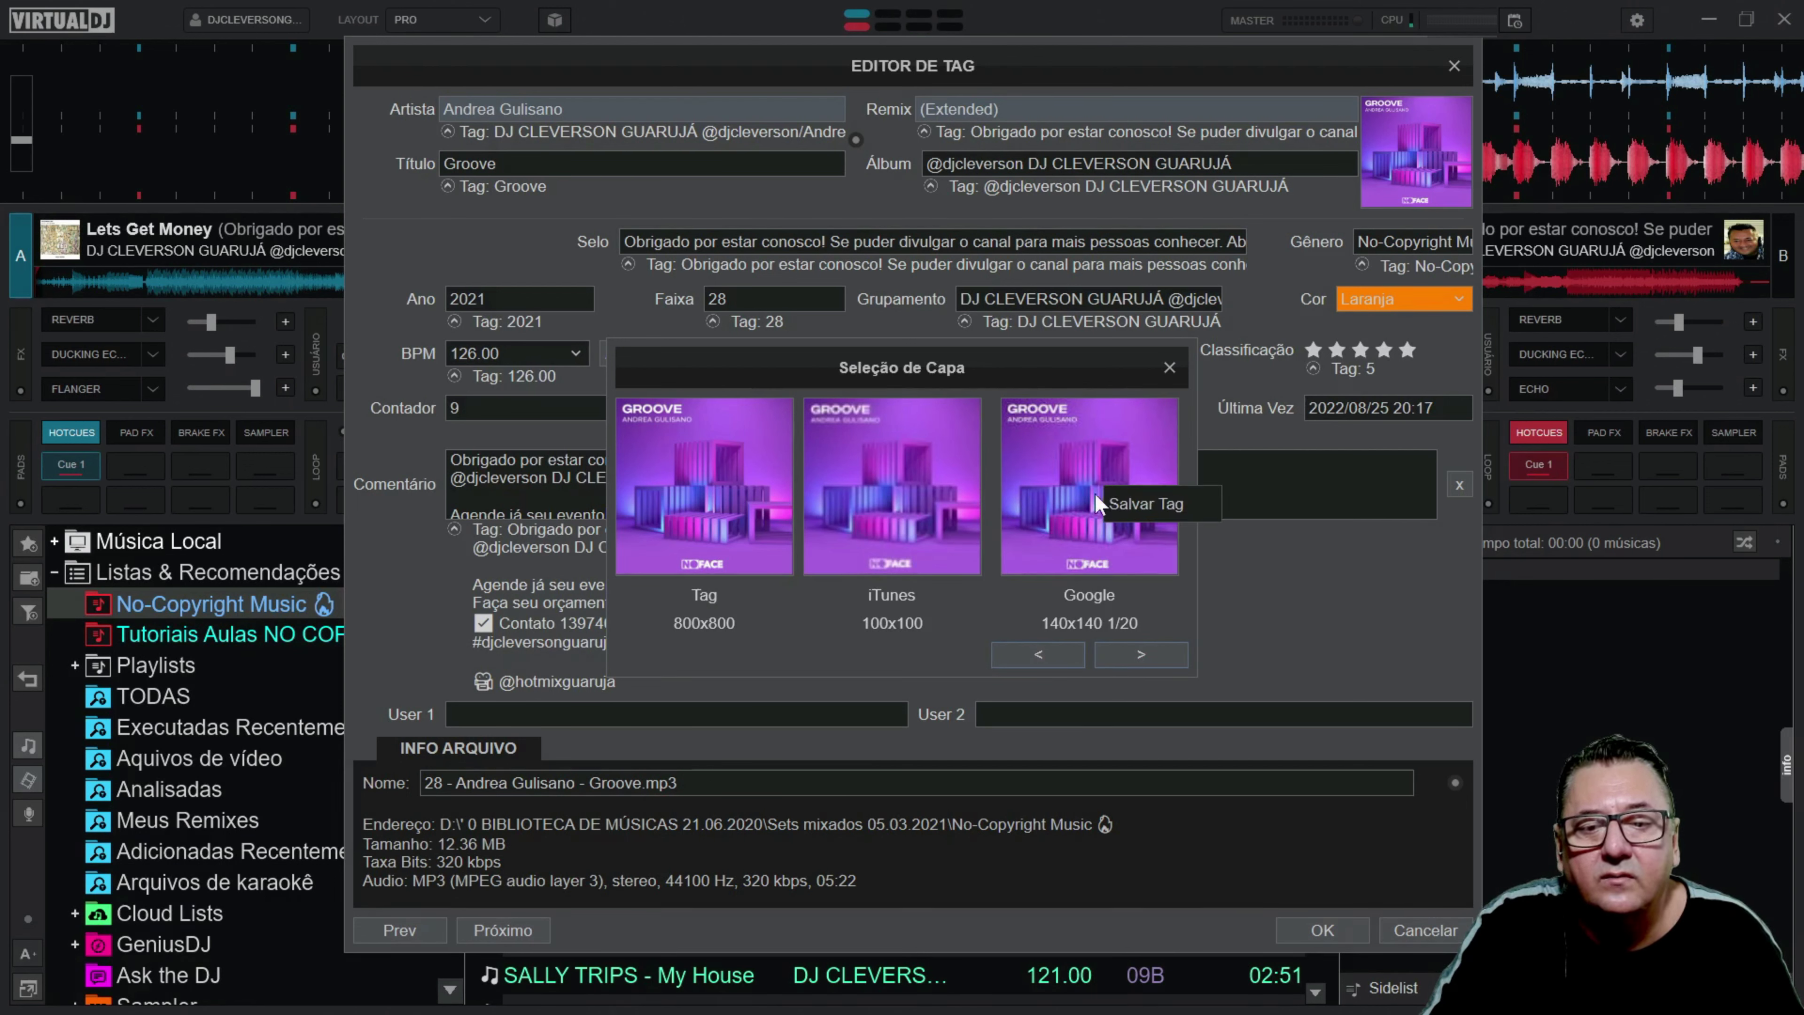
pyautogui.click(1141, 505)
# Step: Check the options for the tag's cover, close the cover selection and save the tag edits
pyautogui.rightClick(728, 484)
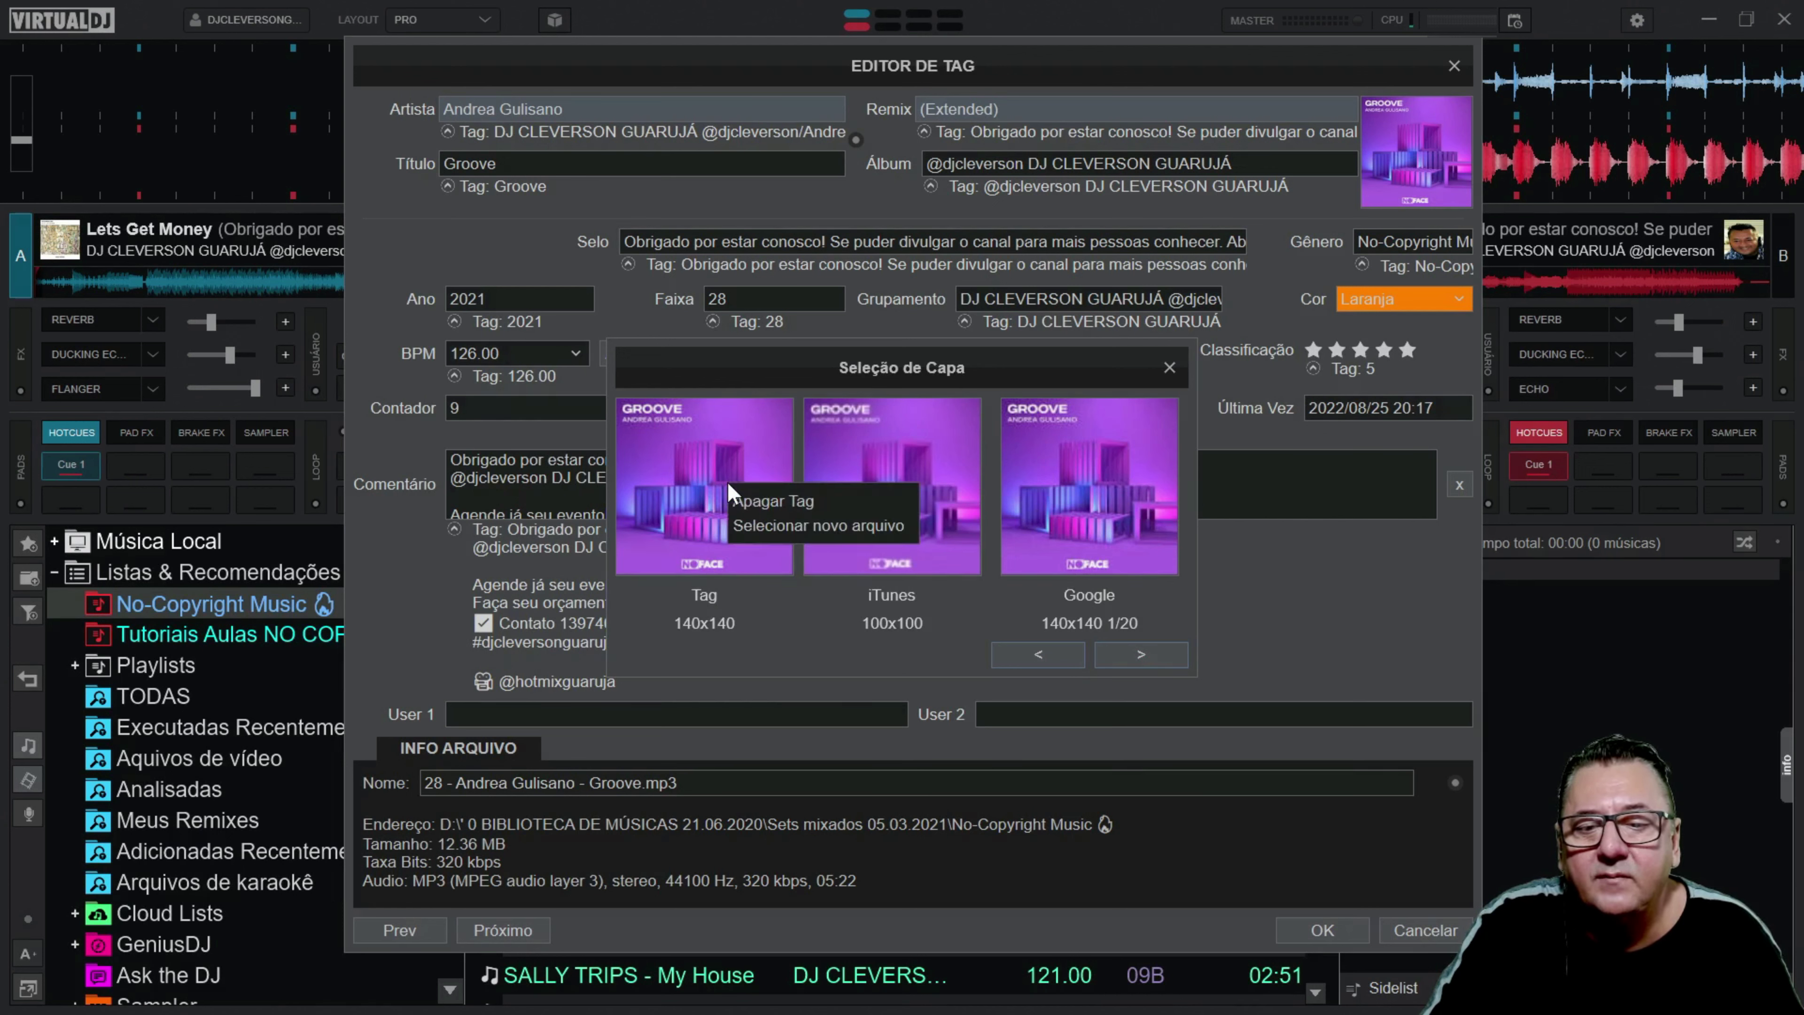
pyautogui.rightClick(683, 500)
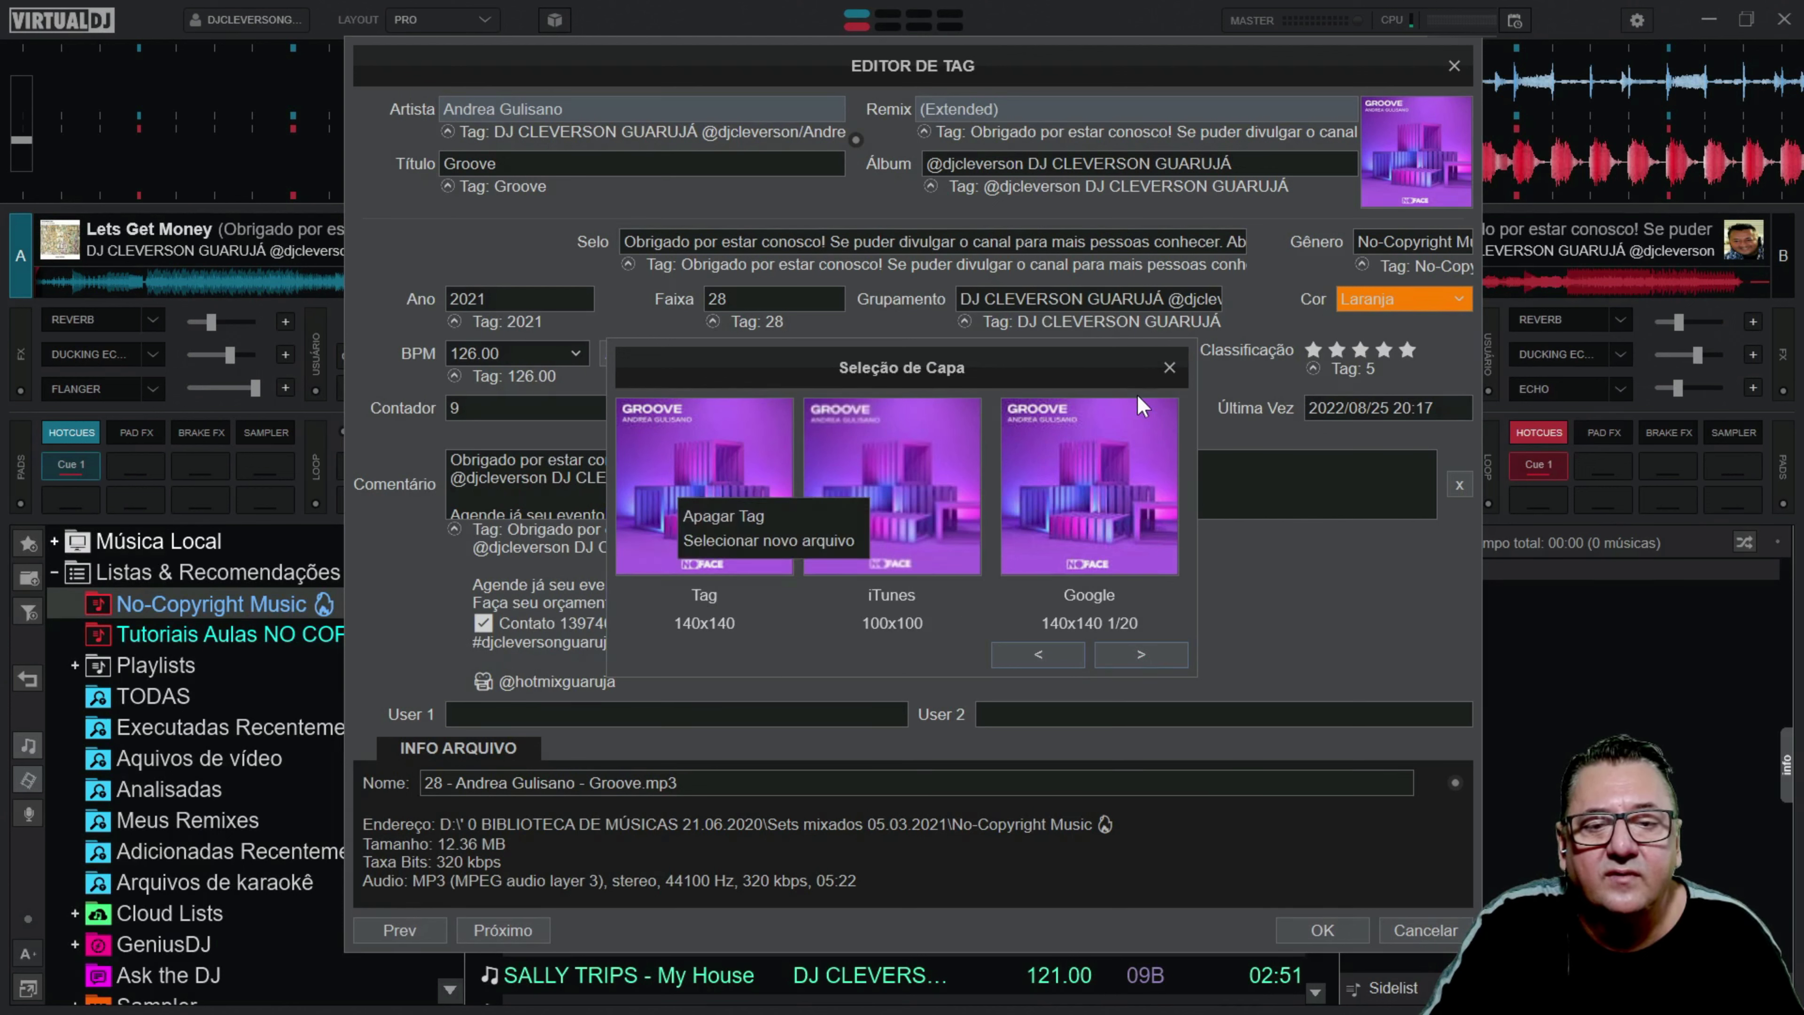
pyautogui.click(1169, 367)
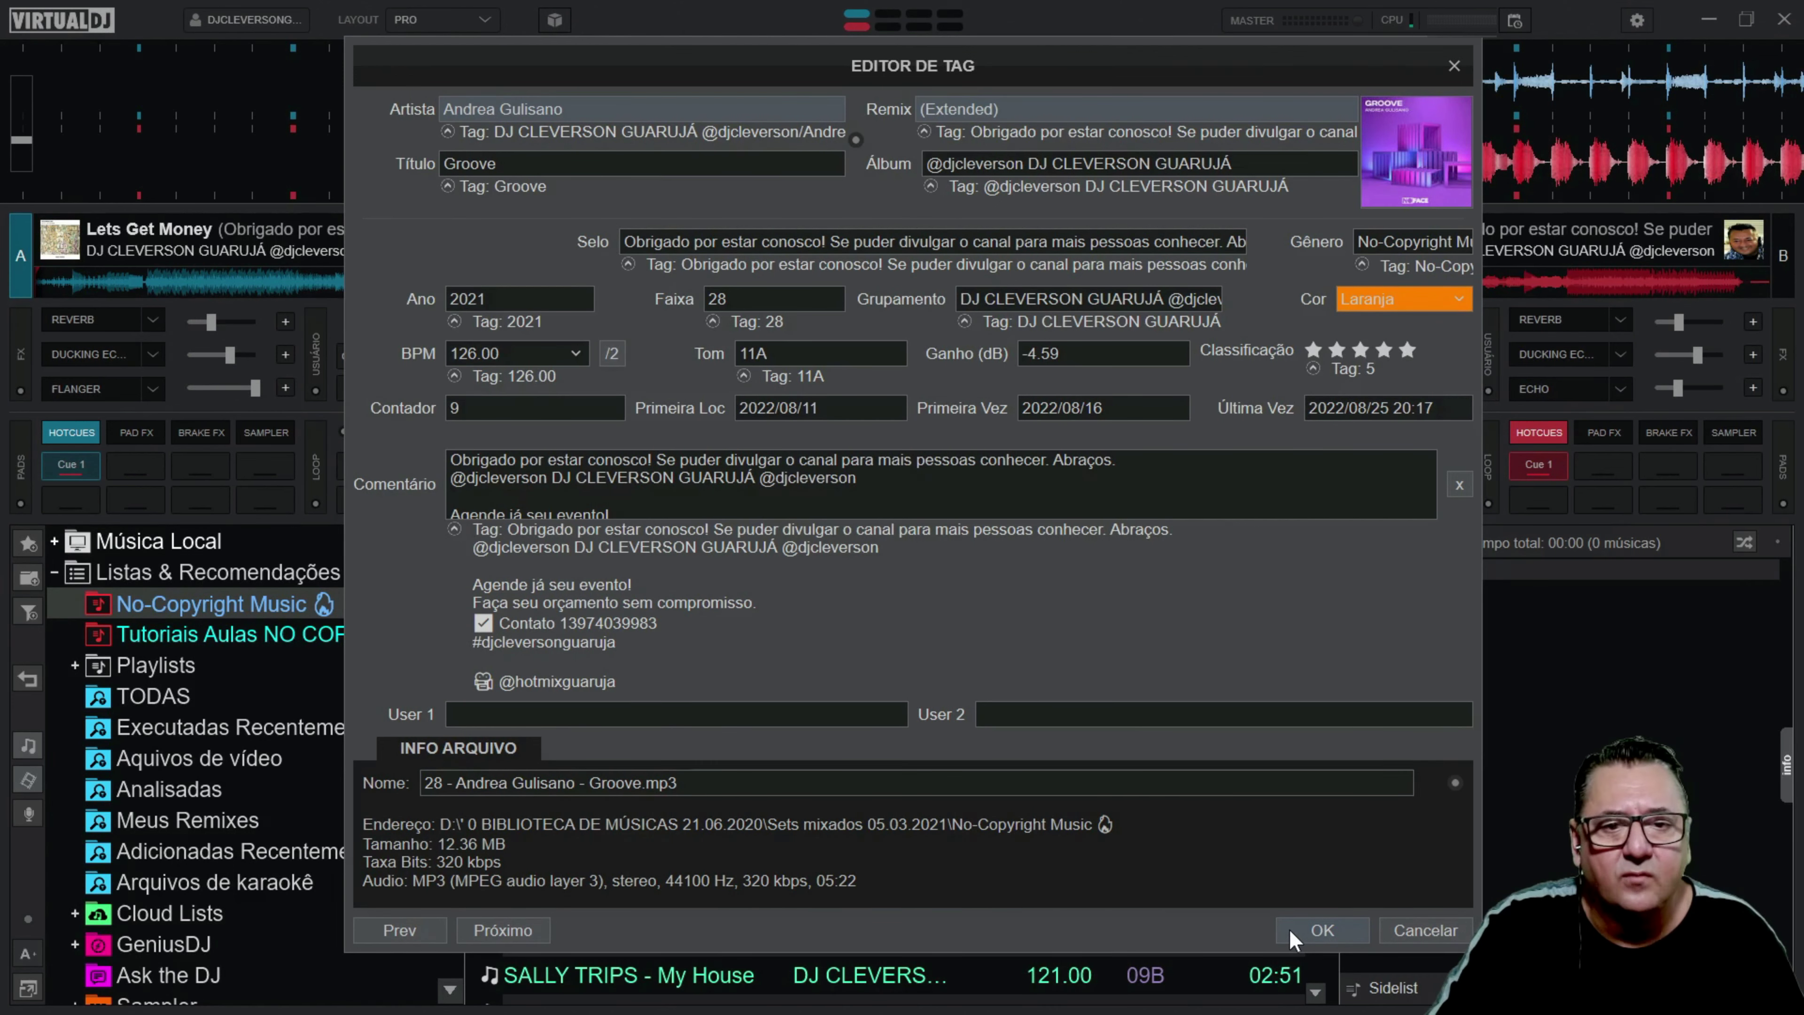
pyautogui.click(1321, 930)
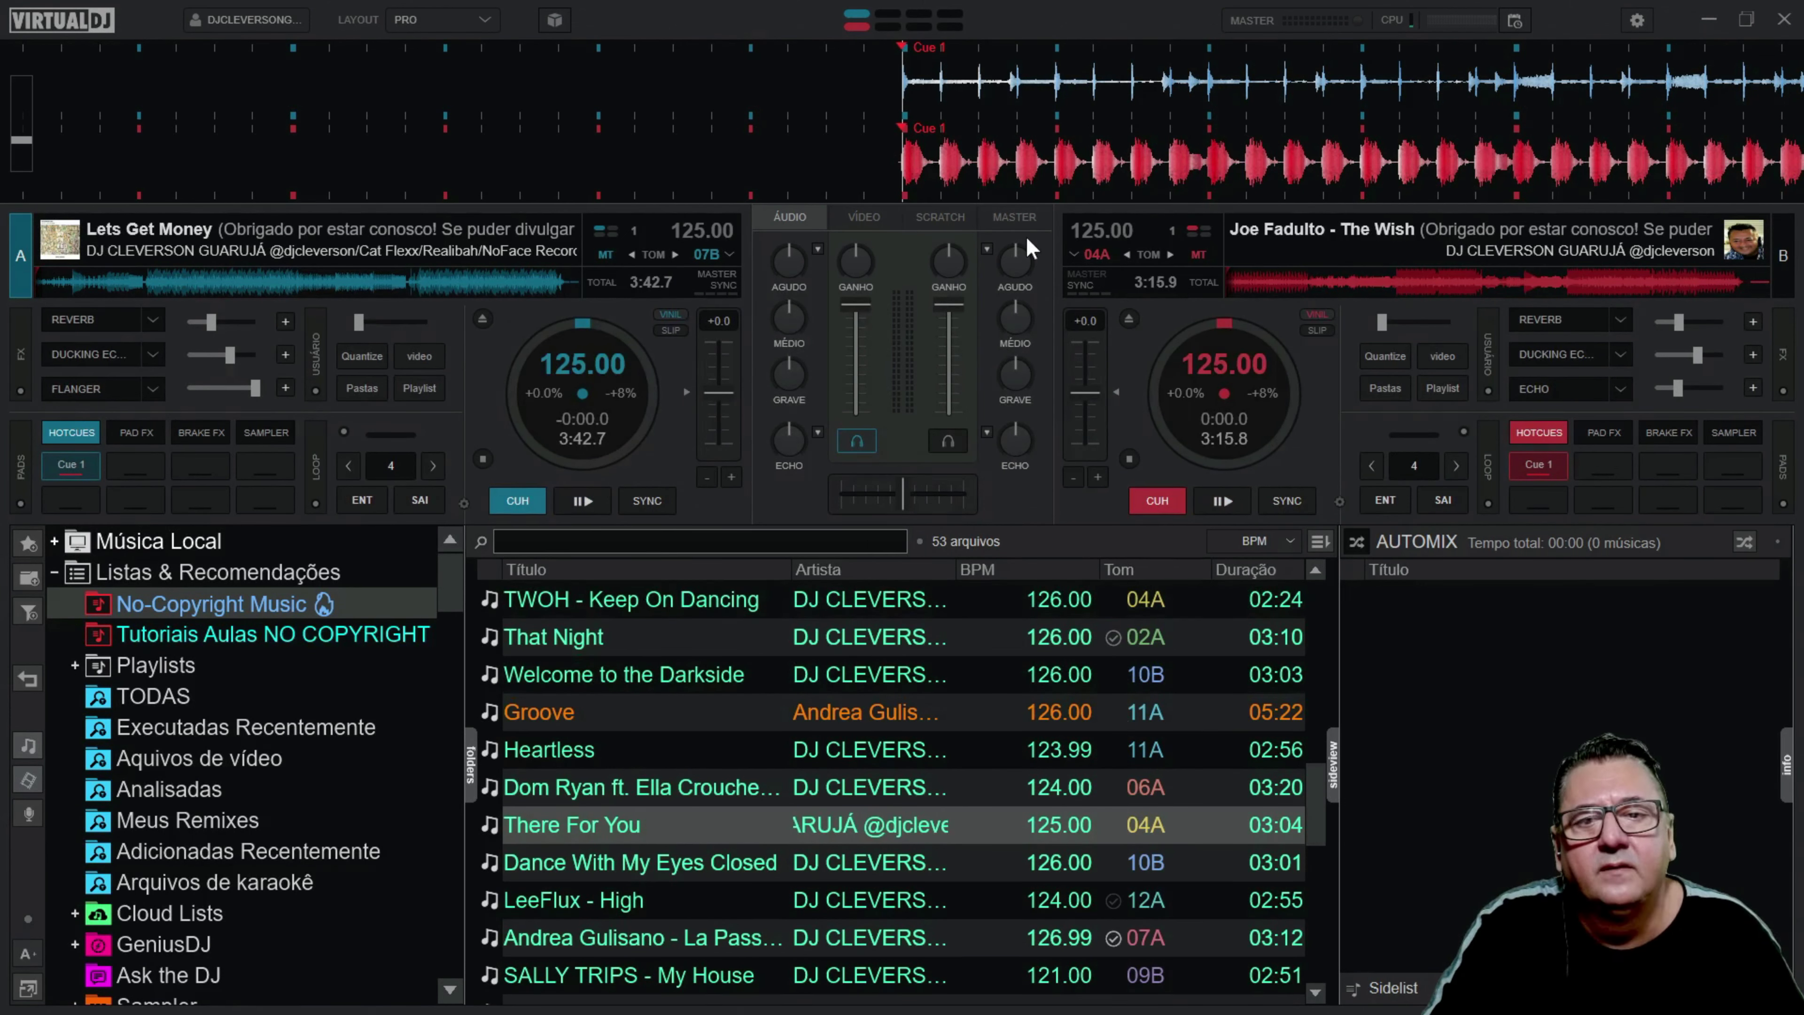
# Step: Switch the key display to musical notation and back to the numbered key format
pyautogui.click(1099, 258)
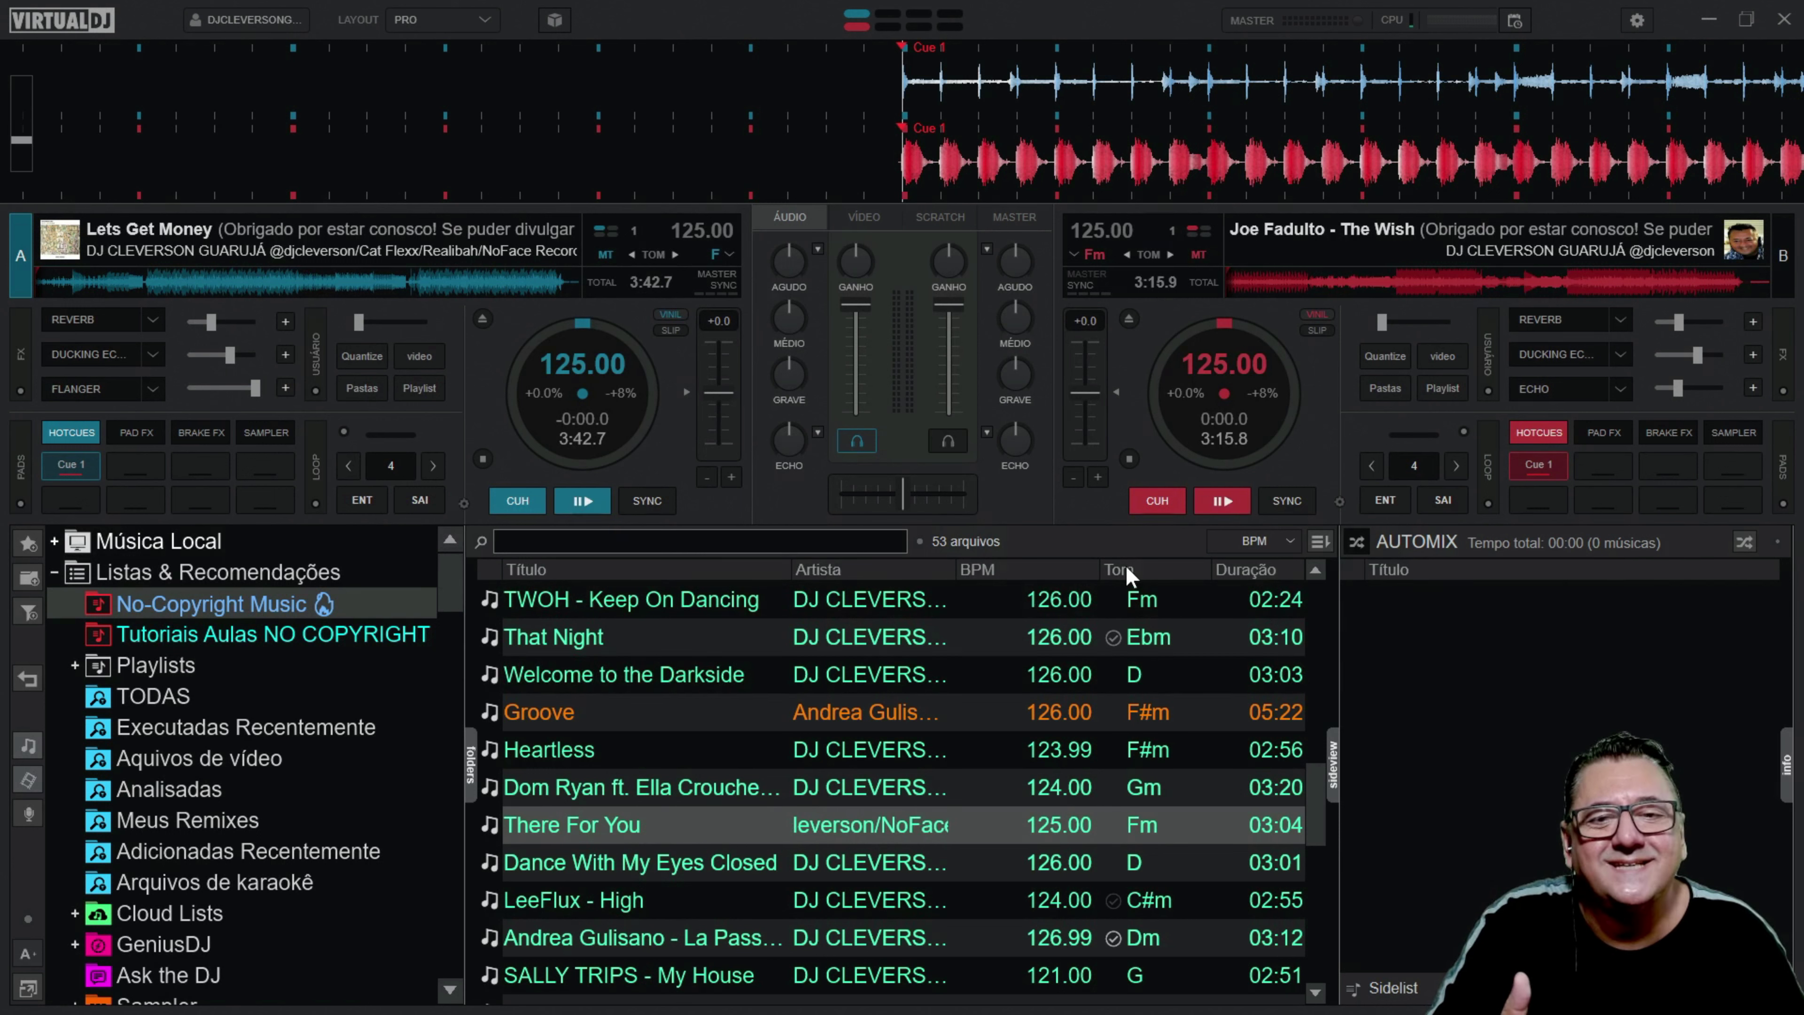
pyautogui.click(1098, 262)
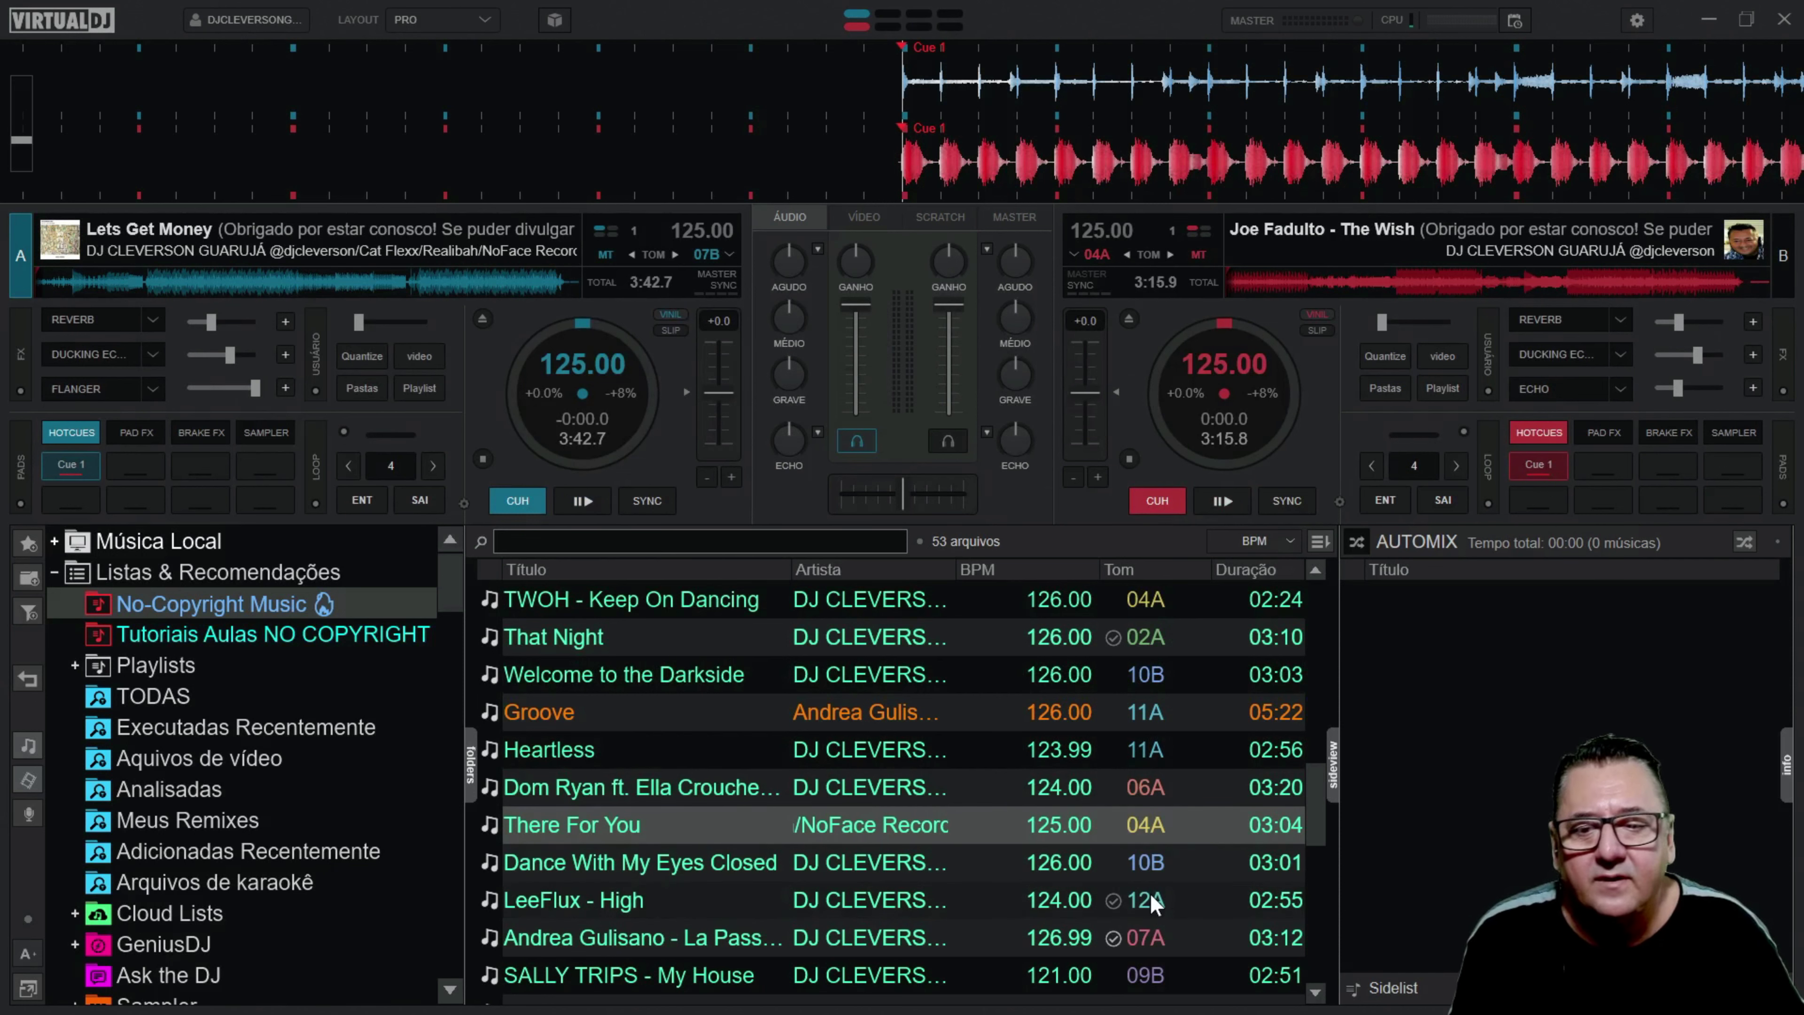
# Step: Change the tag colour of the track Groove from the cyan shades to #6DE7FF and save the tag
pyautogui.click(1095, 711)
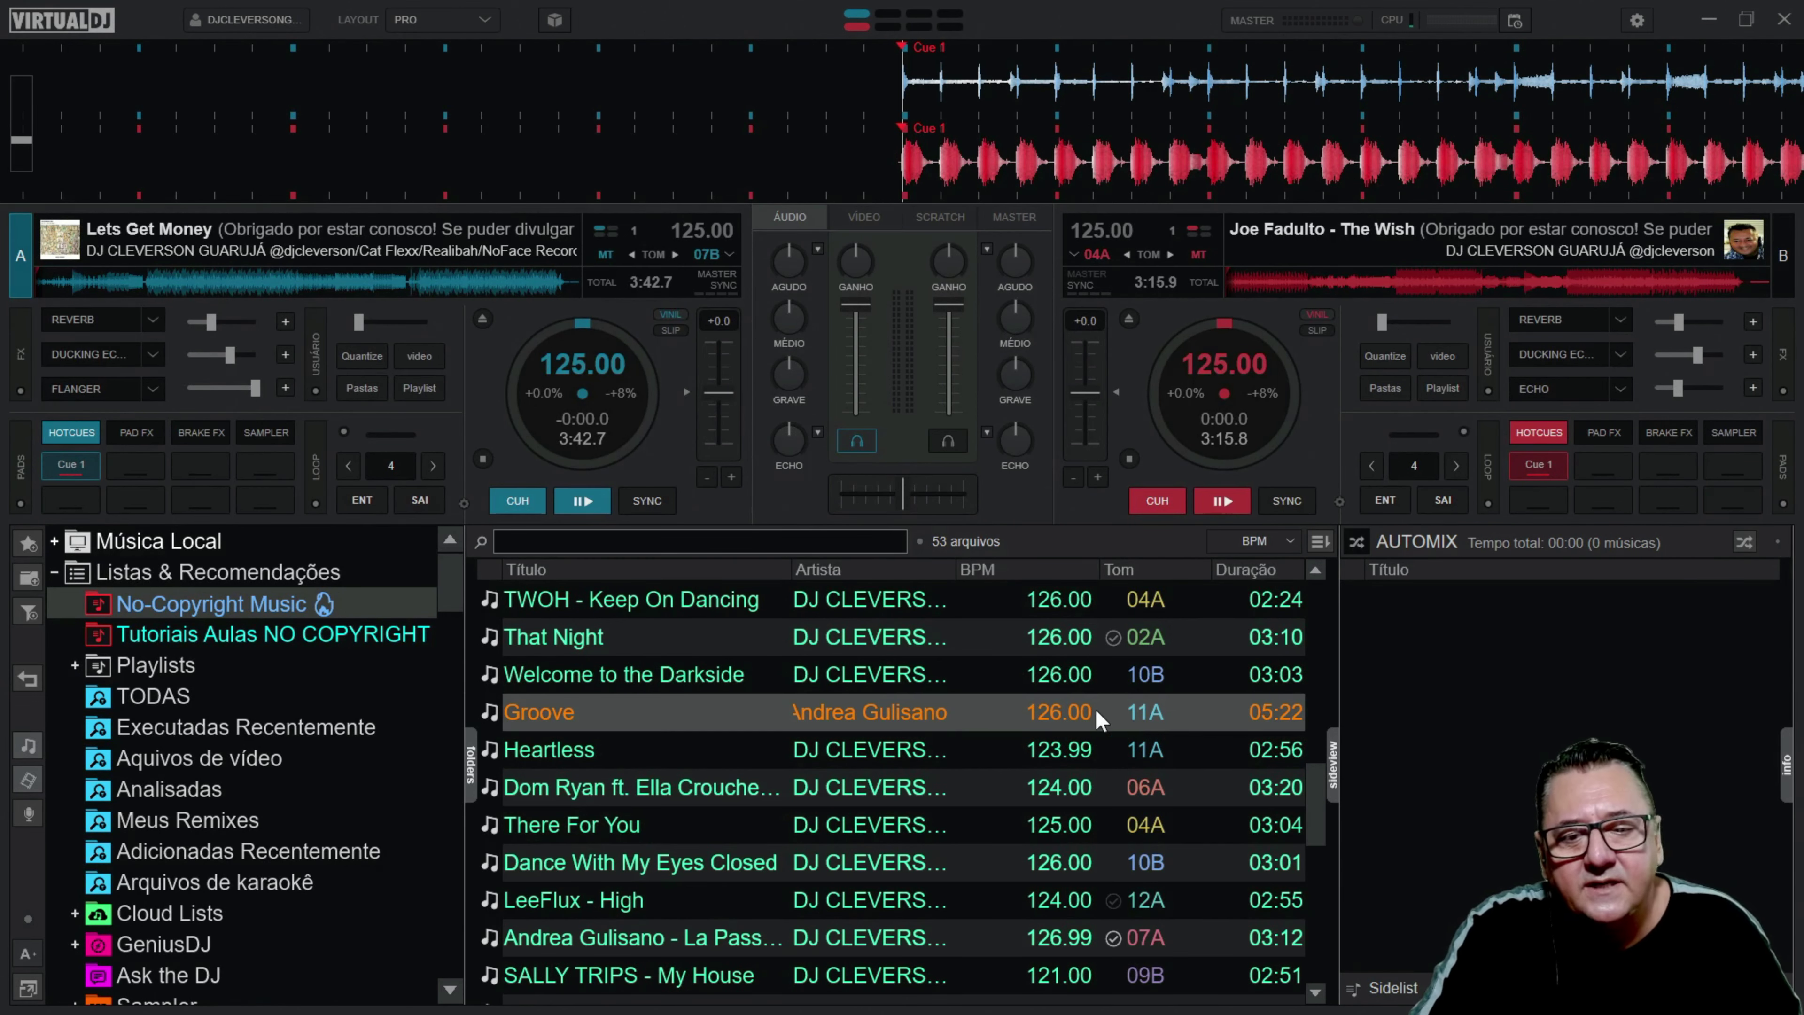
pyautogui.rightClick(594, 728)
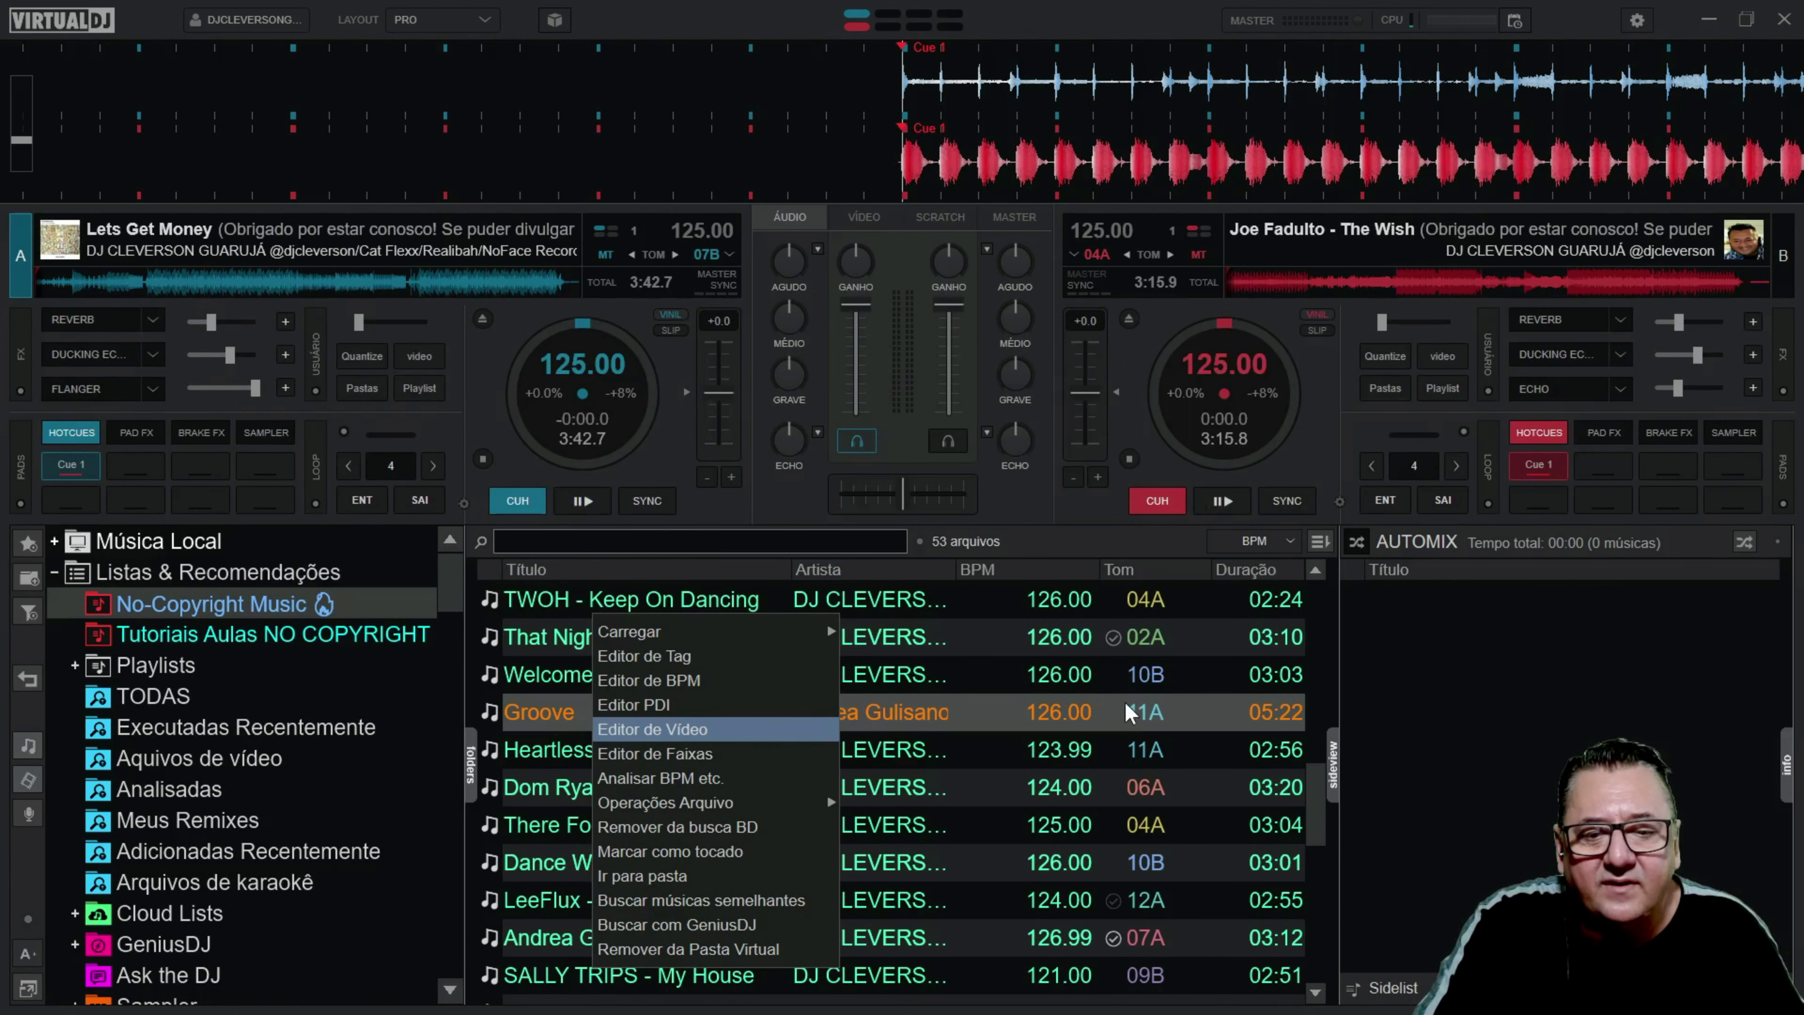
pyautogui.click(668, 656)
pyautogui.moveTo(1414, 110); pyautogui.dragTo(1222, 96)
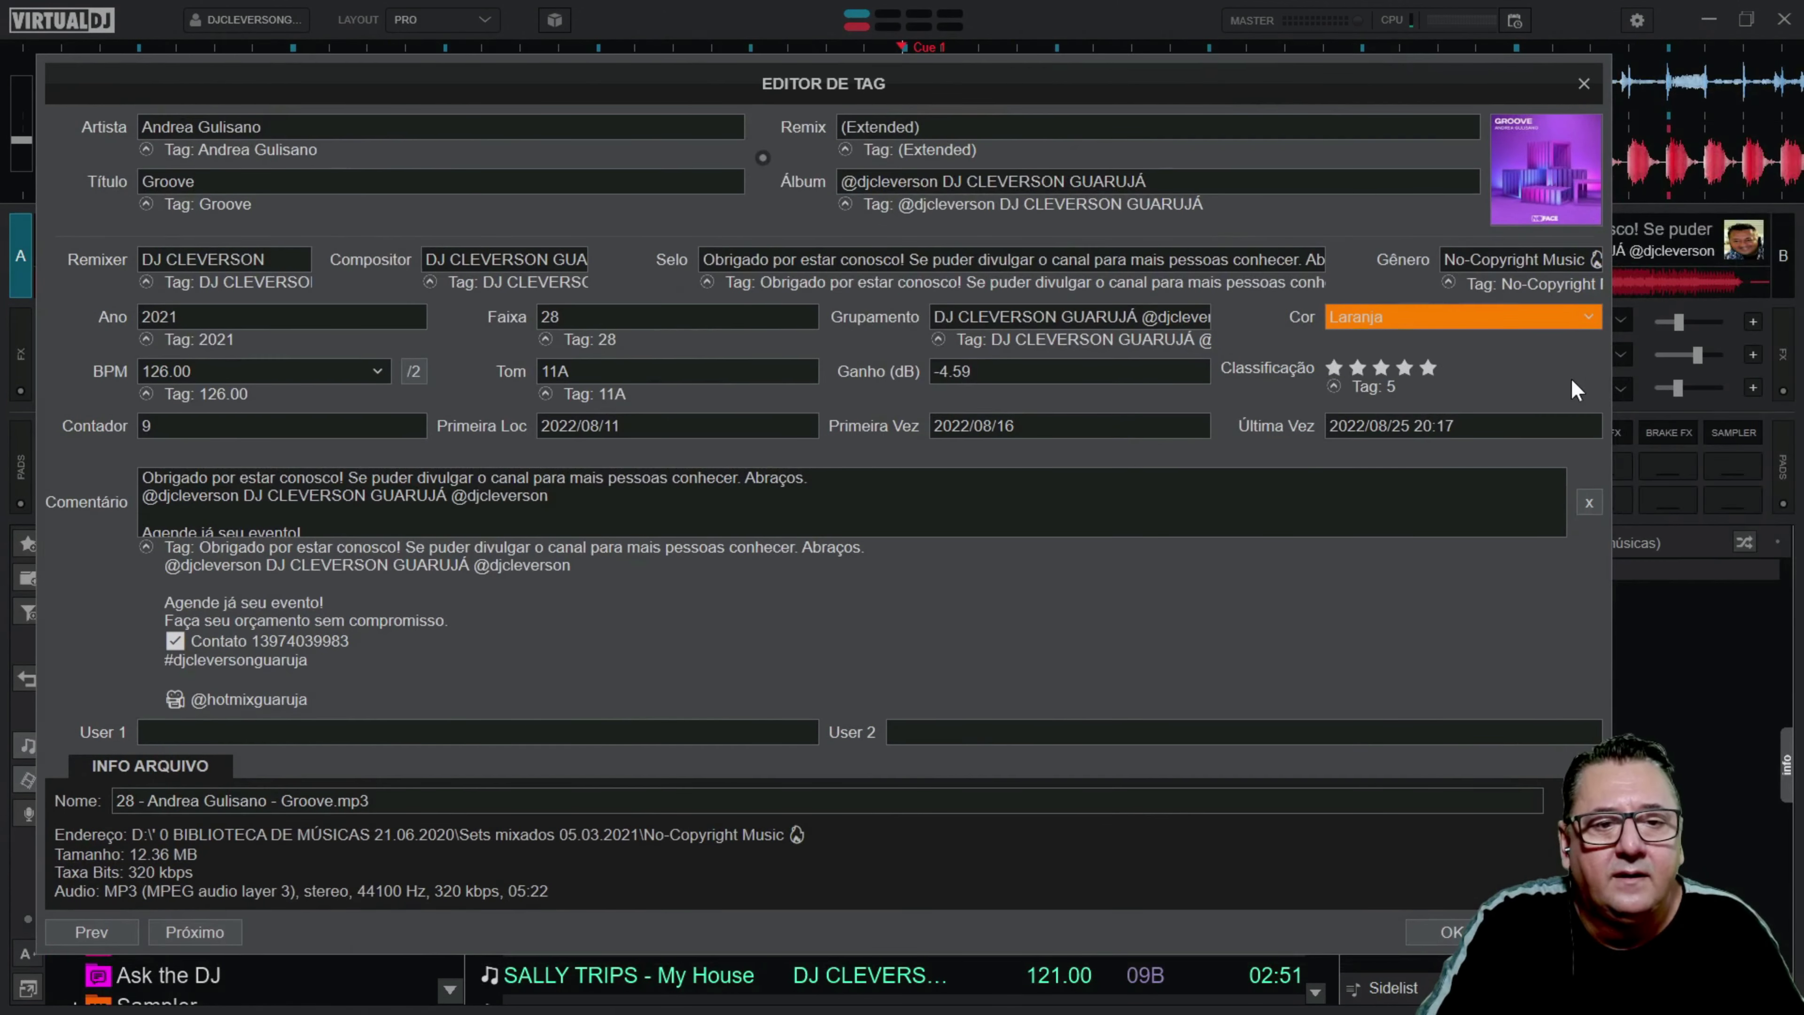
pyautogui.moveTo(1608, 384); pyautogui.dragTo(1040, 384)
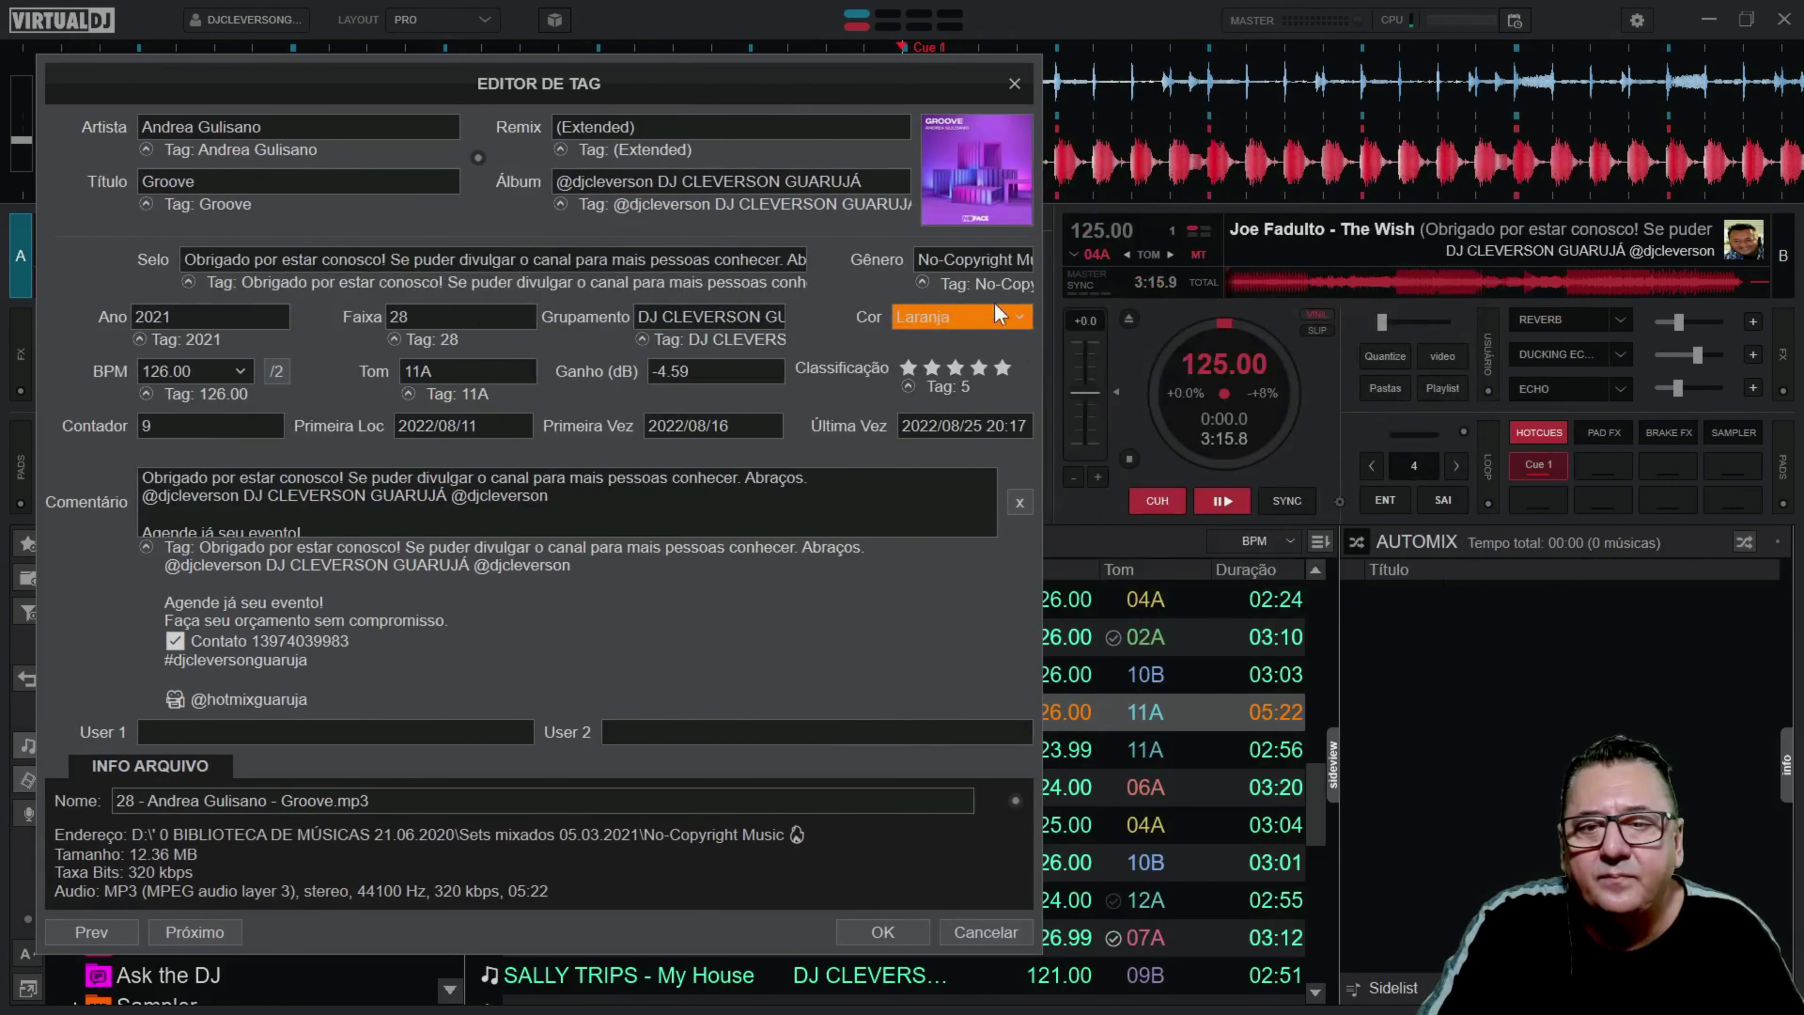
pyautogui.moveTo(785, 100); pyautogui.dragTo(820, 129)
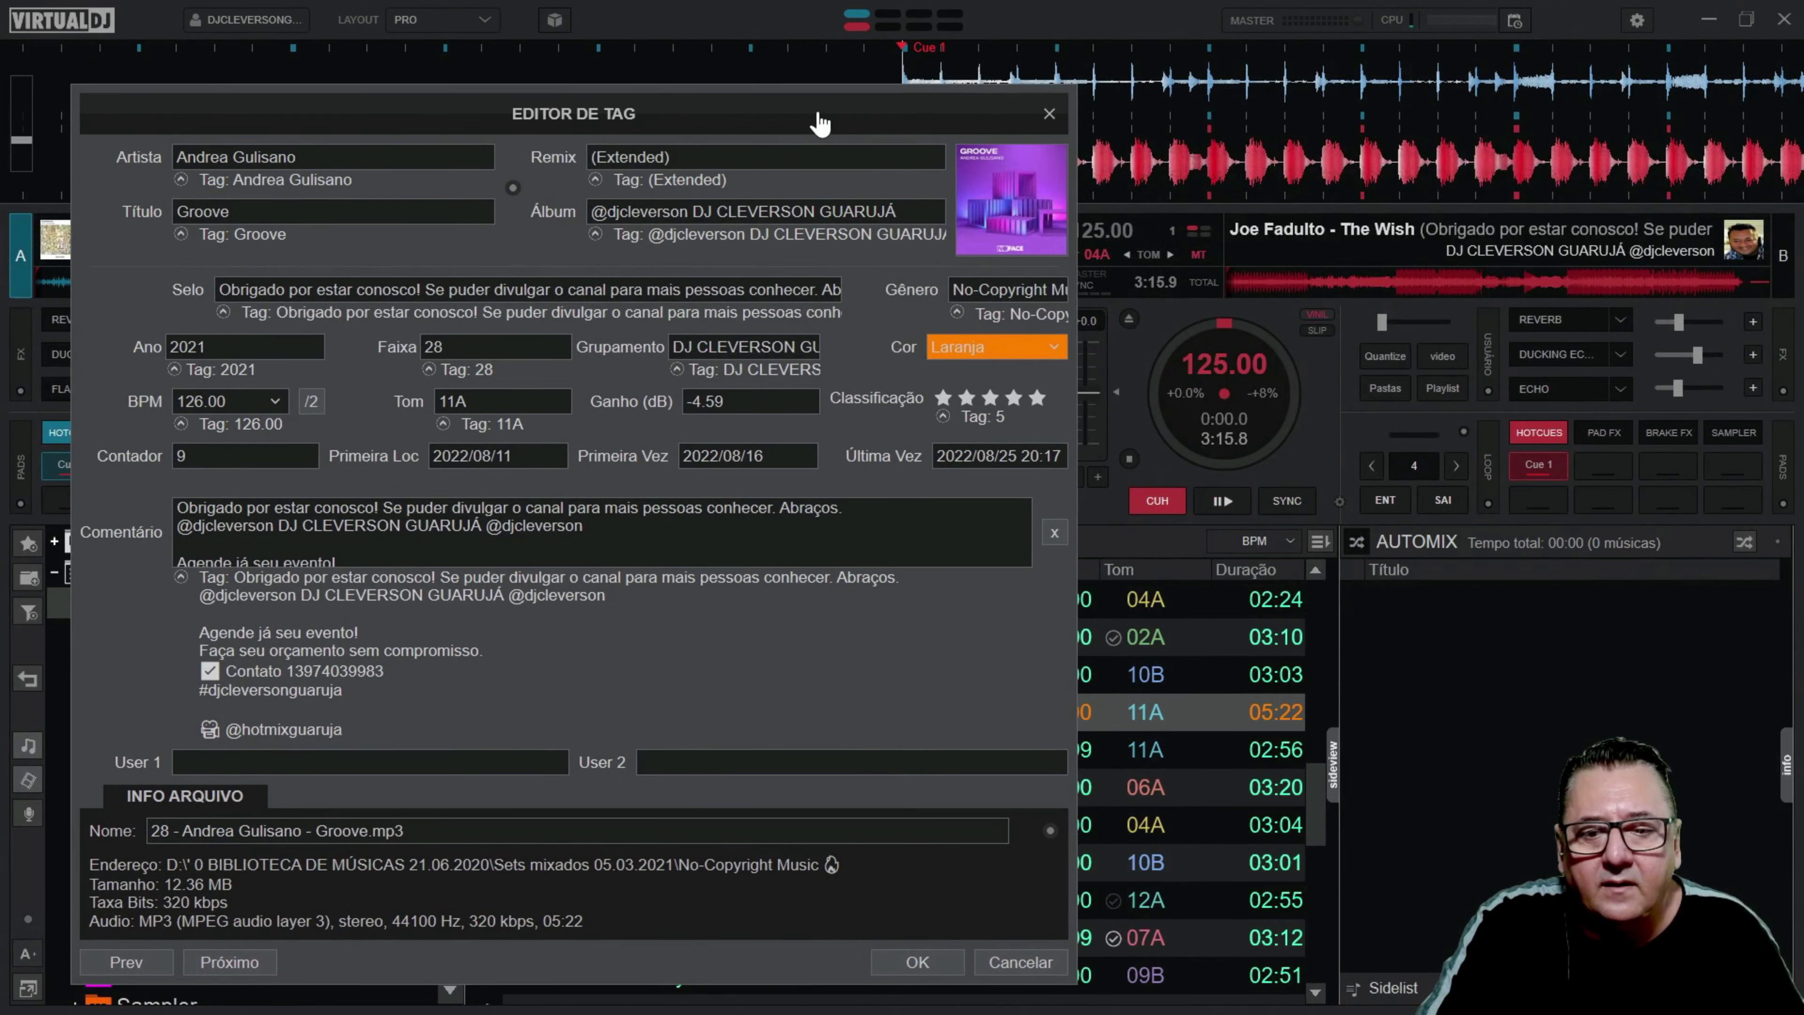
pyautogui.click(986, 348)
pyautogui.click(1003, 367)
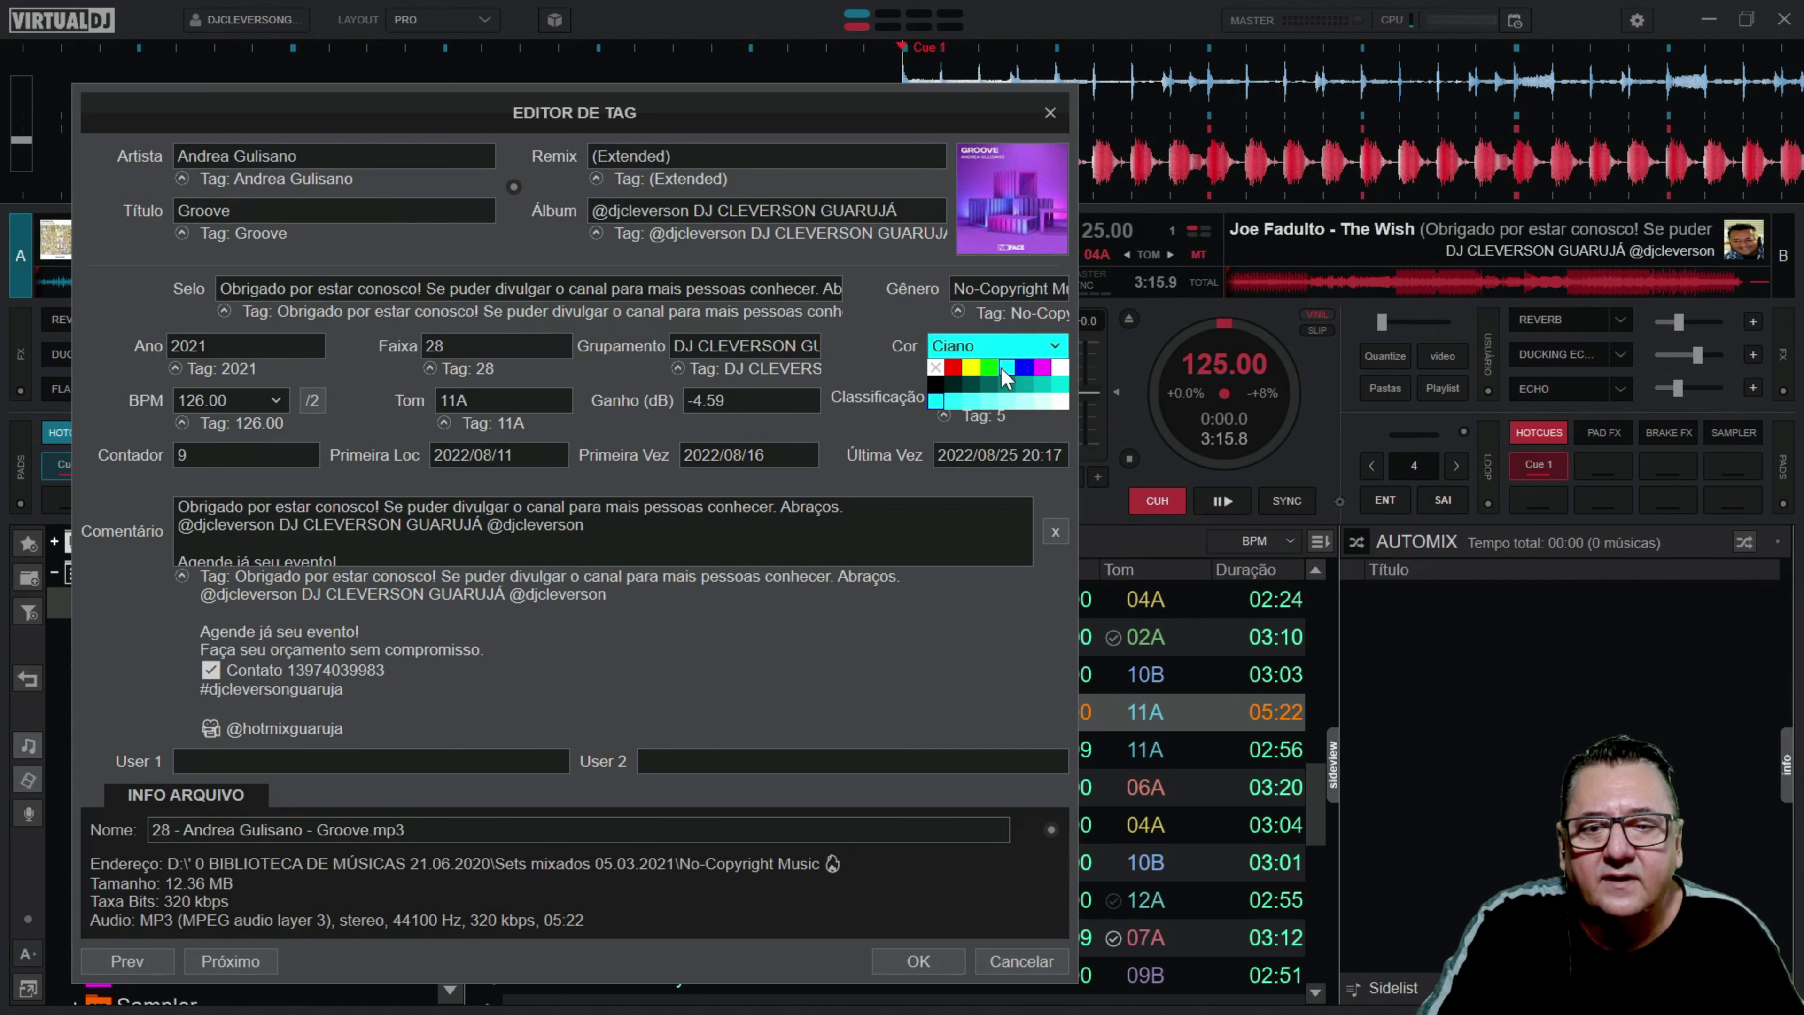
pyautogui.click(1005, 368)
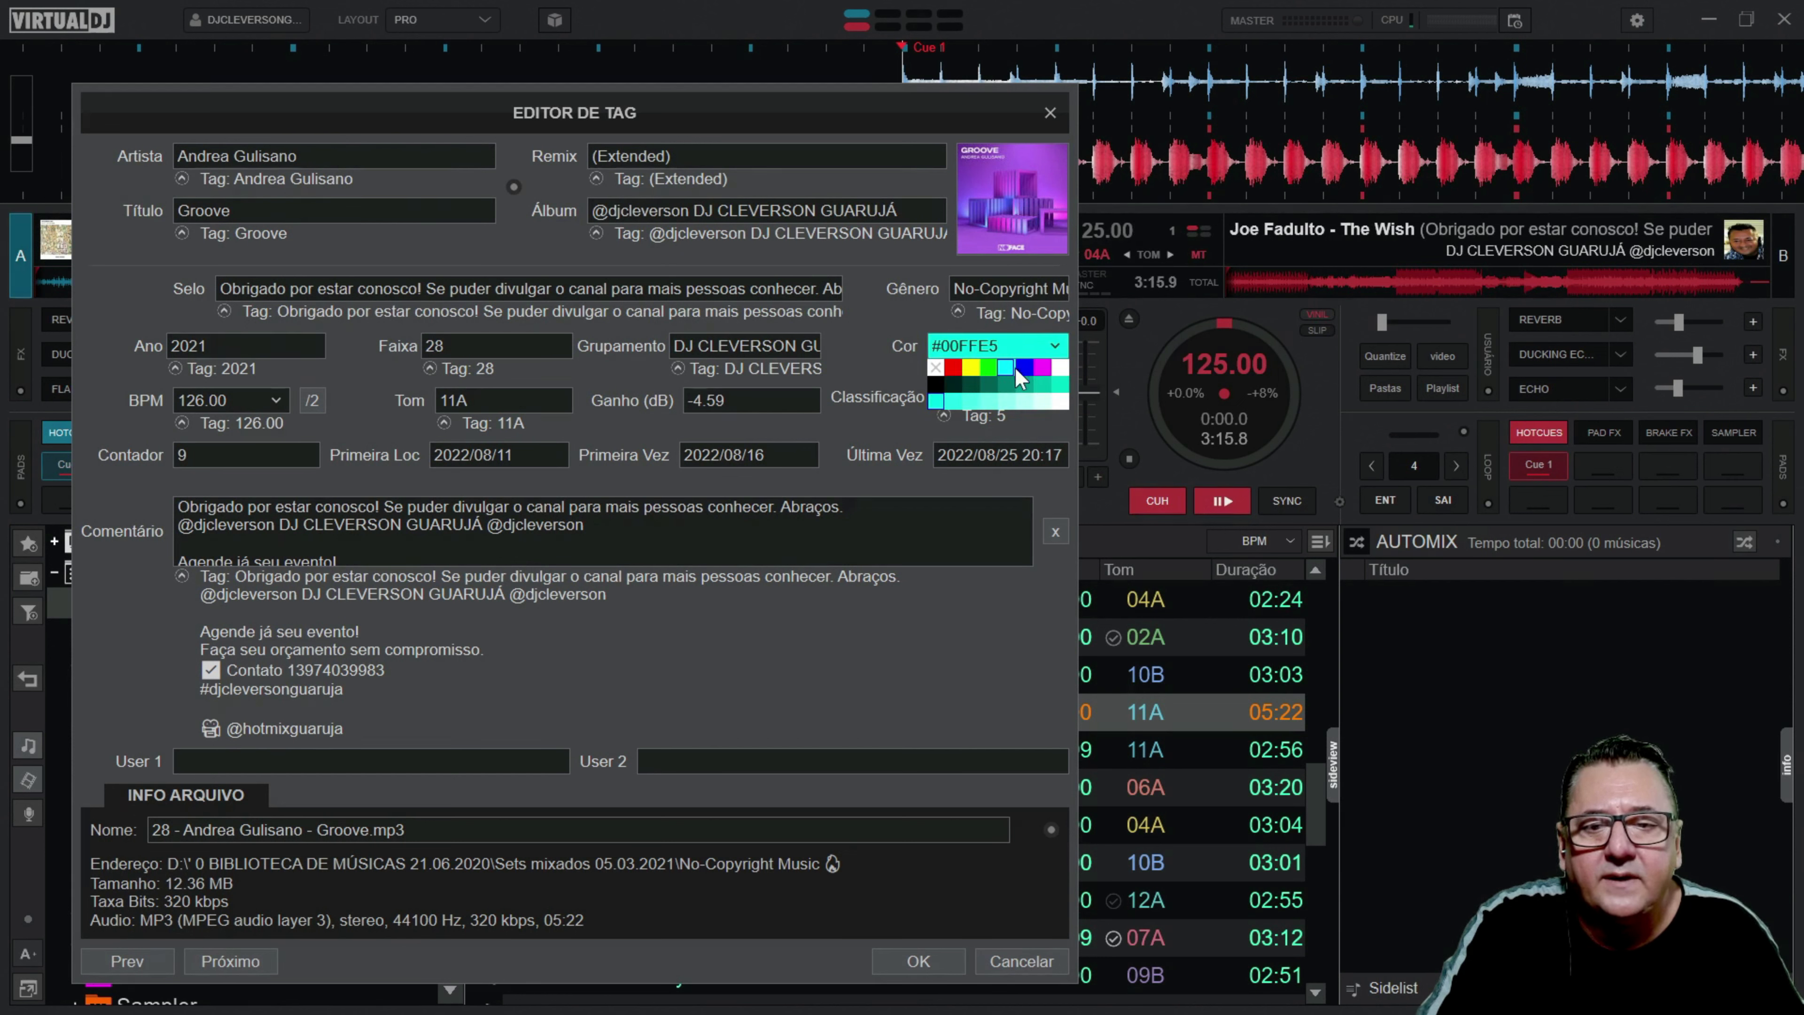
pyautogui.click(1002, 401)
pyautogui.press('Return')
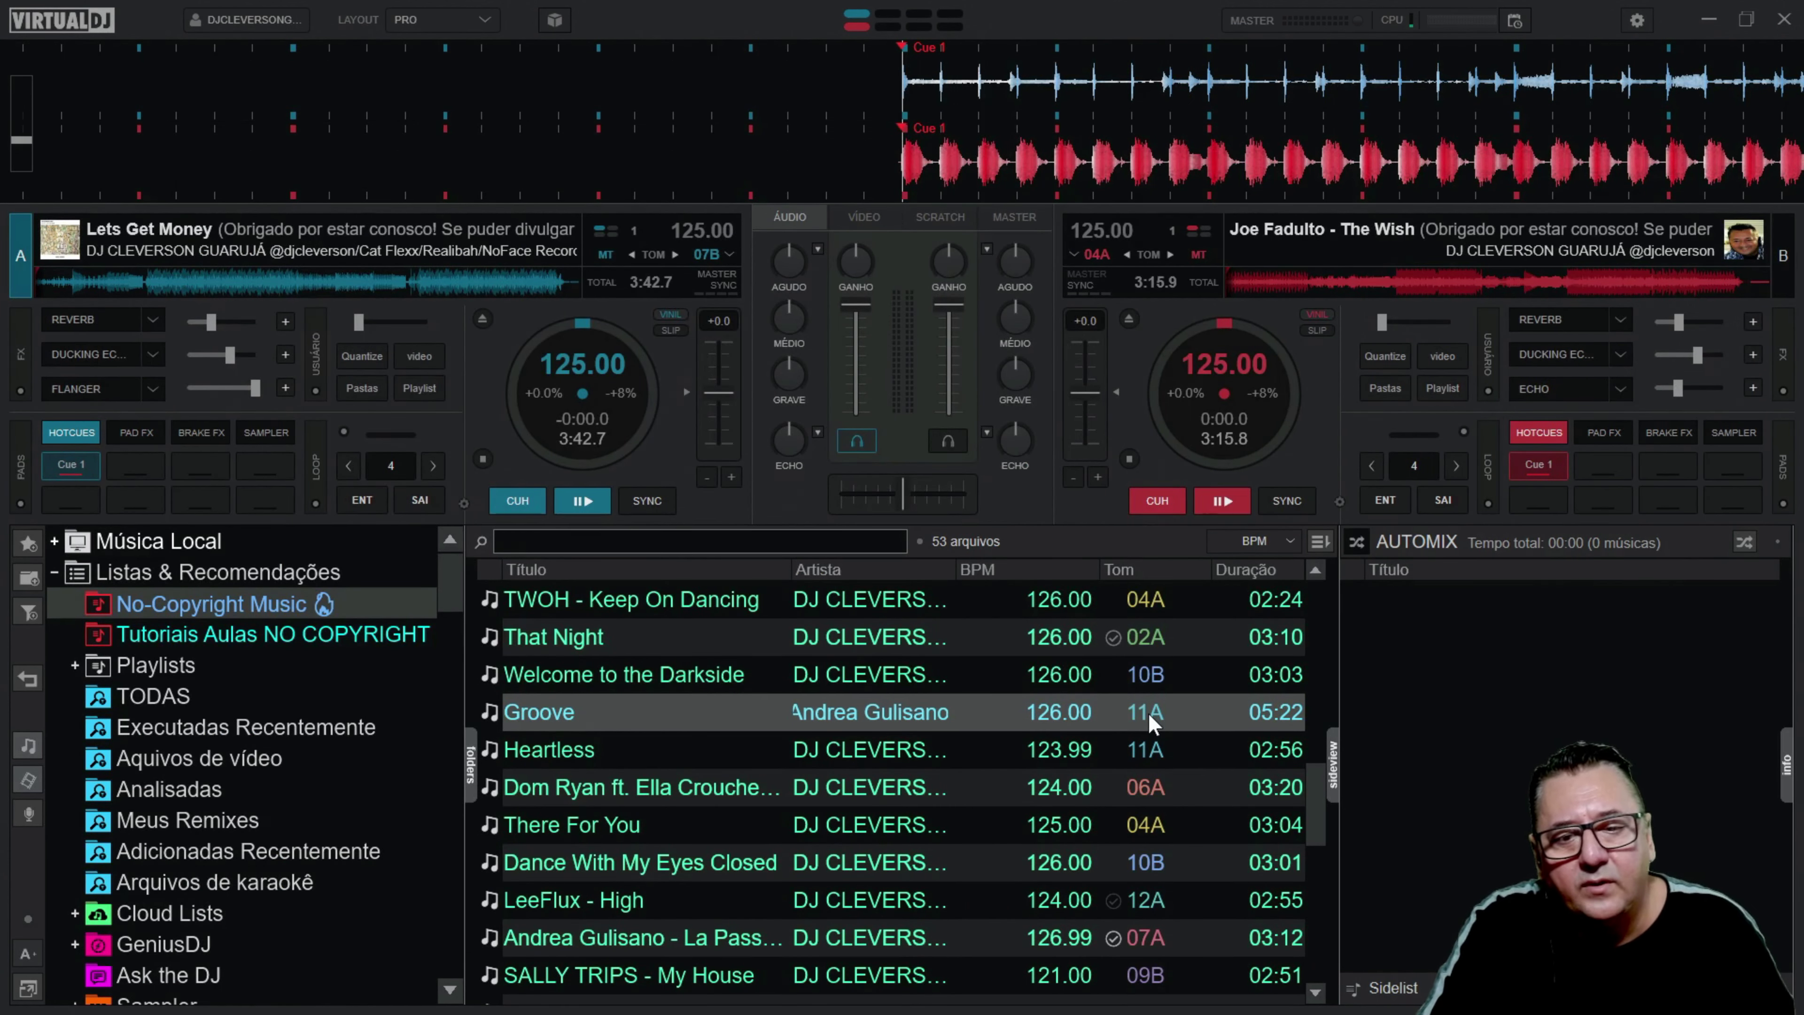
# Step: Reopen the tag of Groove, set its colour to the darker cyan #00BADF and save
pyautogui.rightClick(1062, 713)
pyautogui.click(1264, 657)
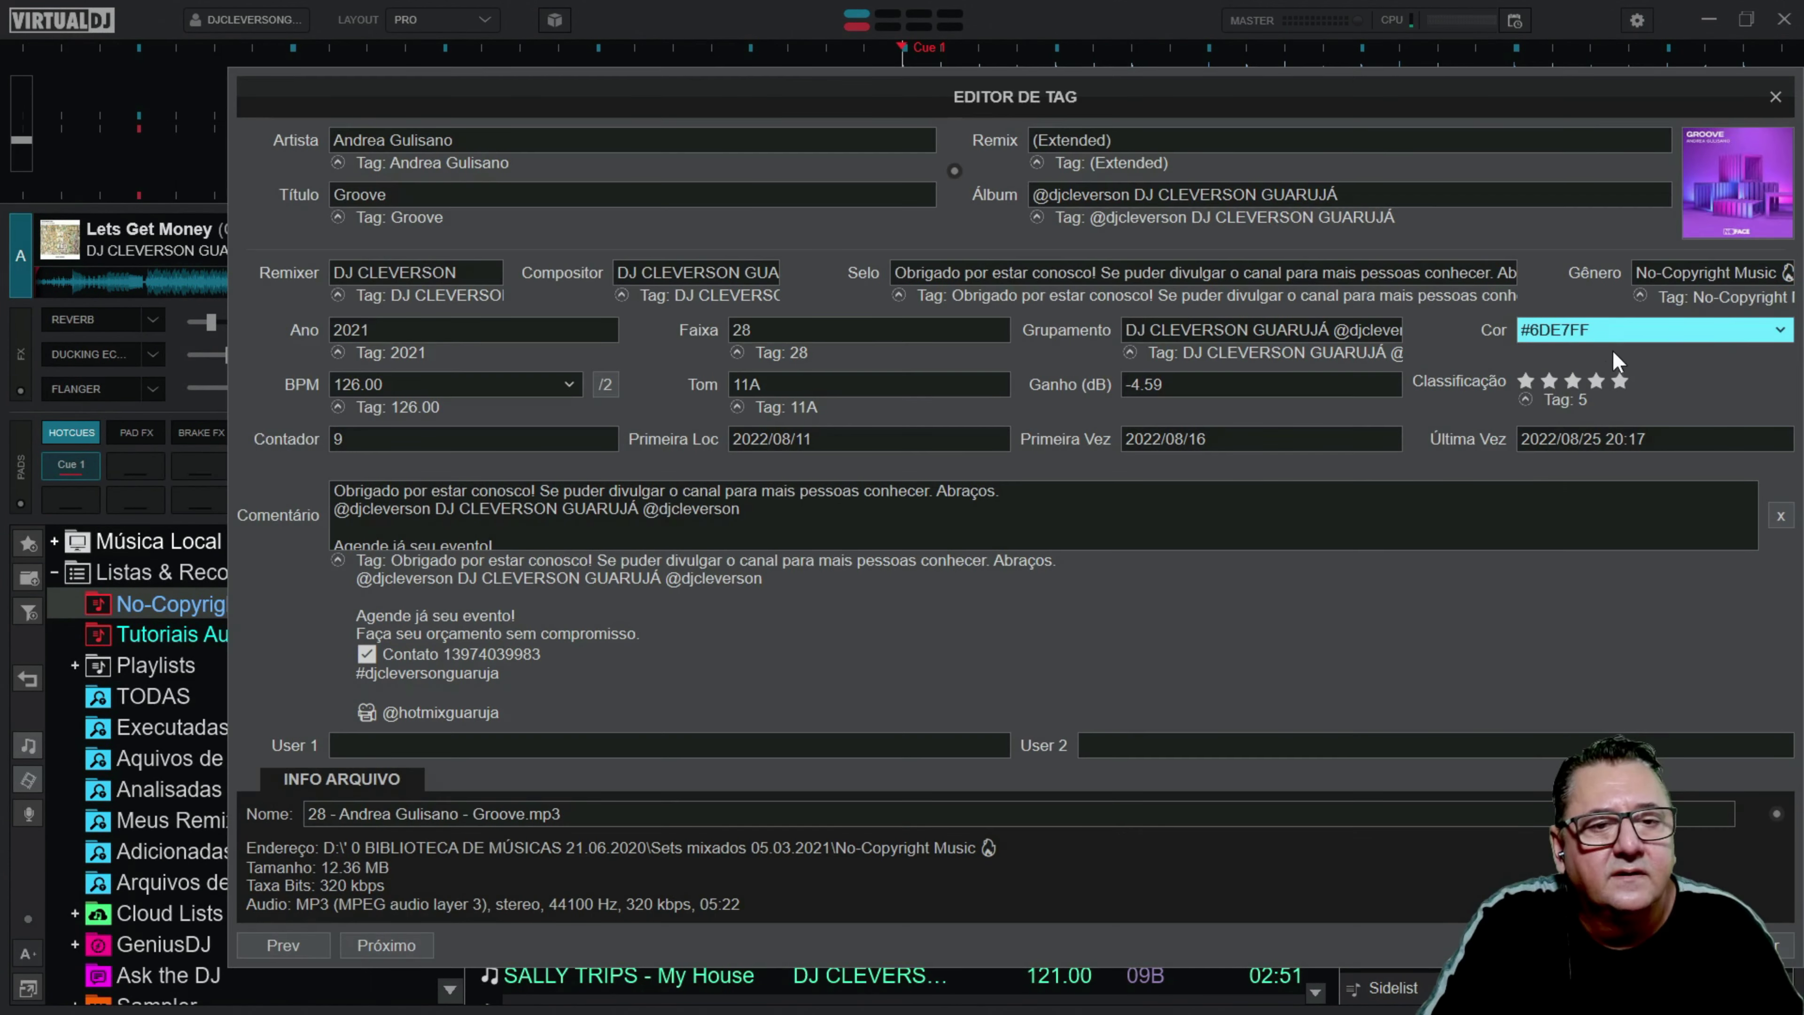
pyautogui.moveTo(1483, 126); pyautogui.dragTo(1252, 107)
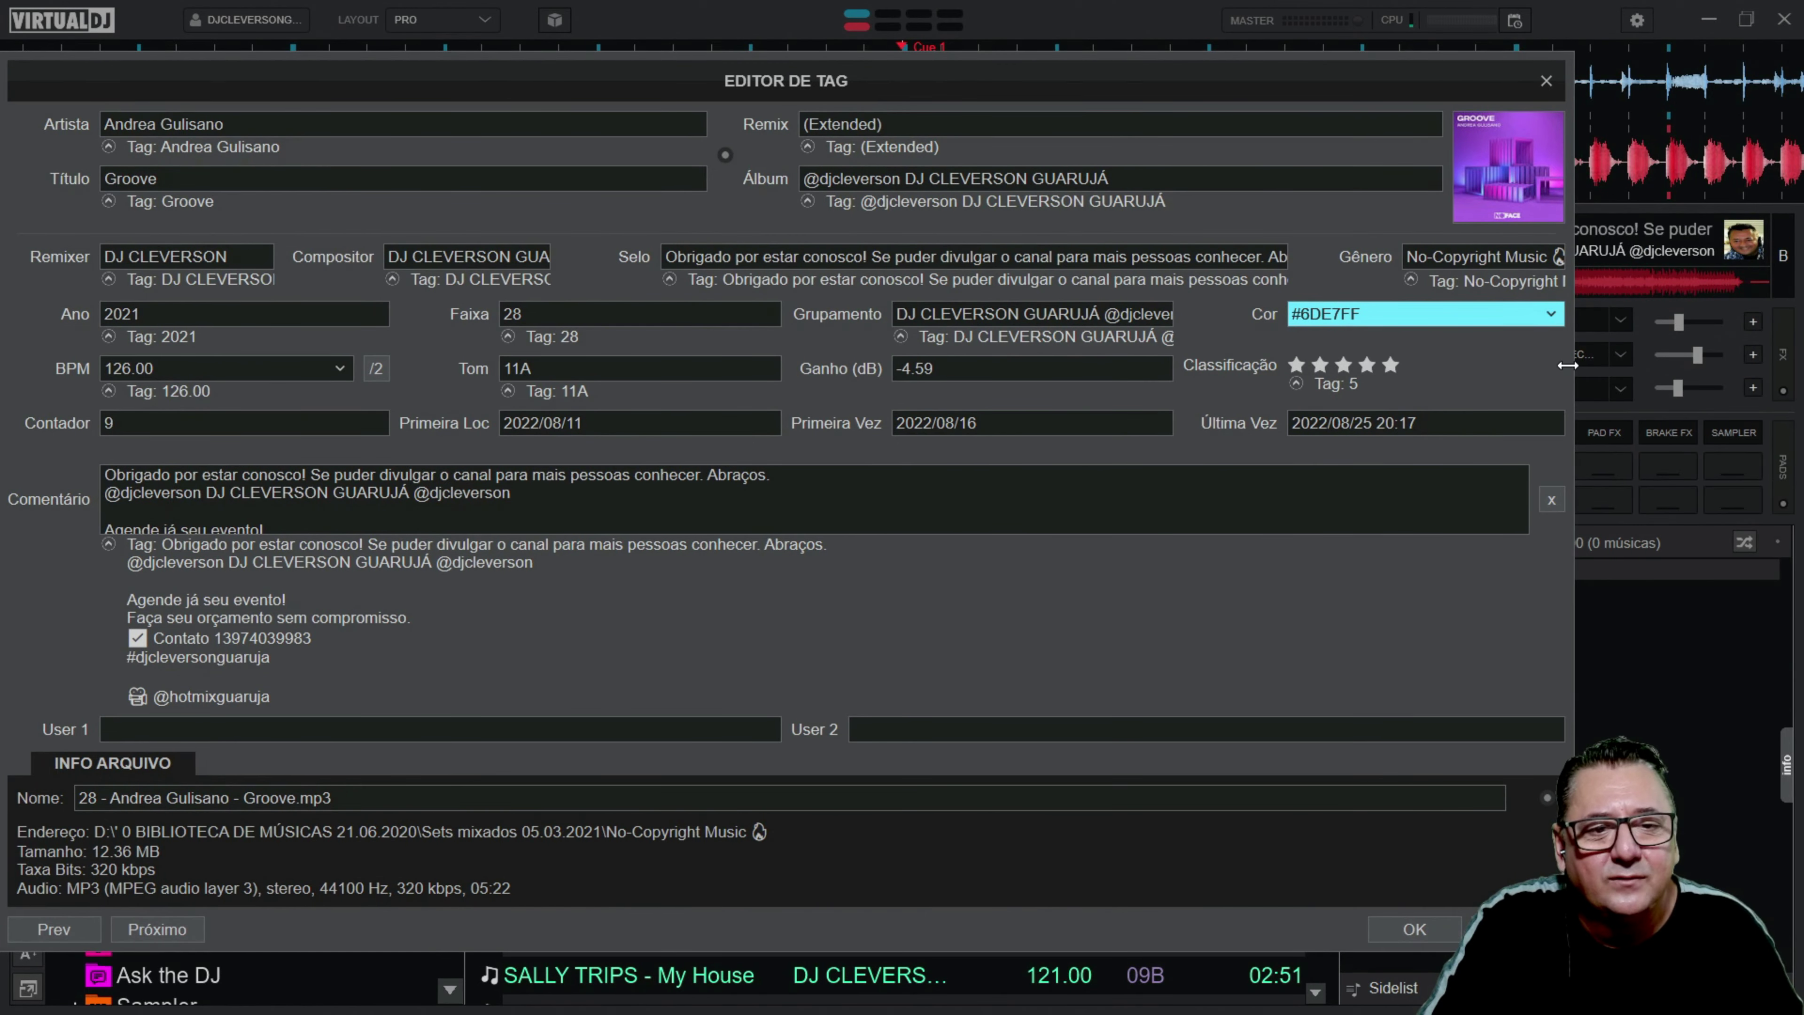
pyautogui.moveTo(1567, 365); pyautogui.dragTo(1028, 365)
pyautogui.click(1011, 313)
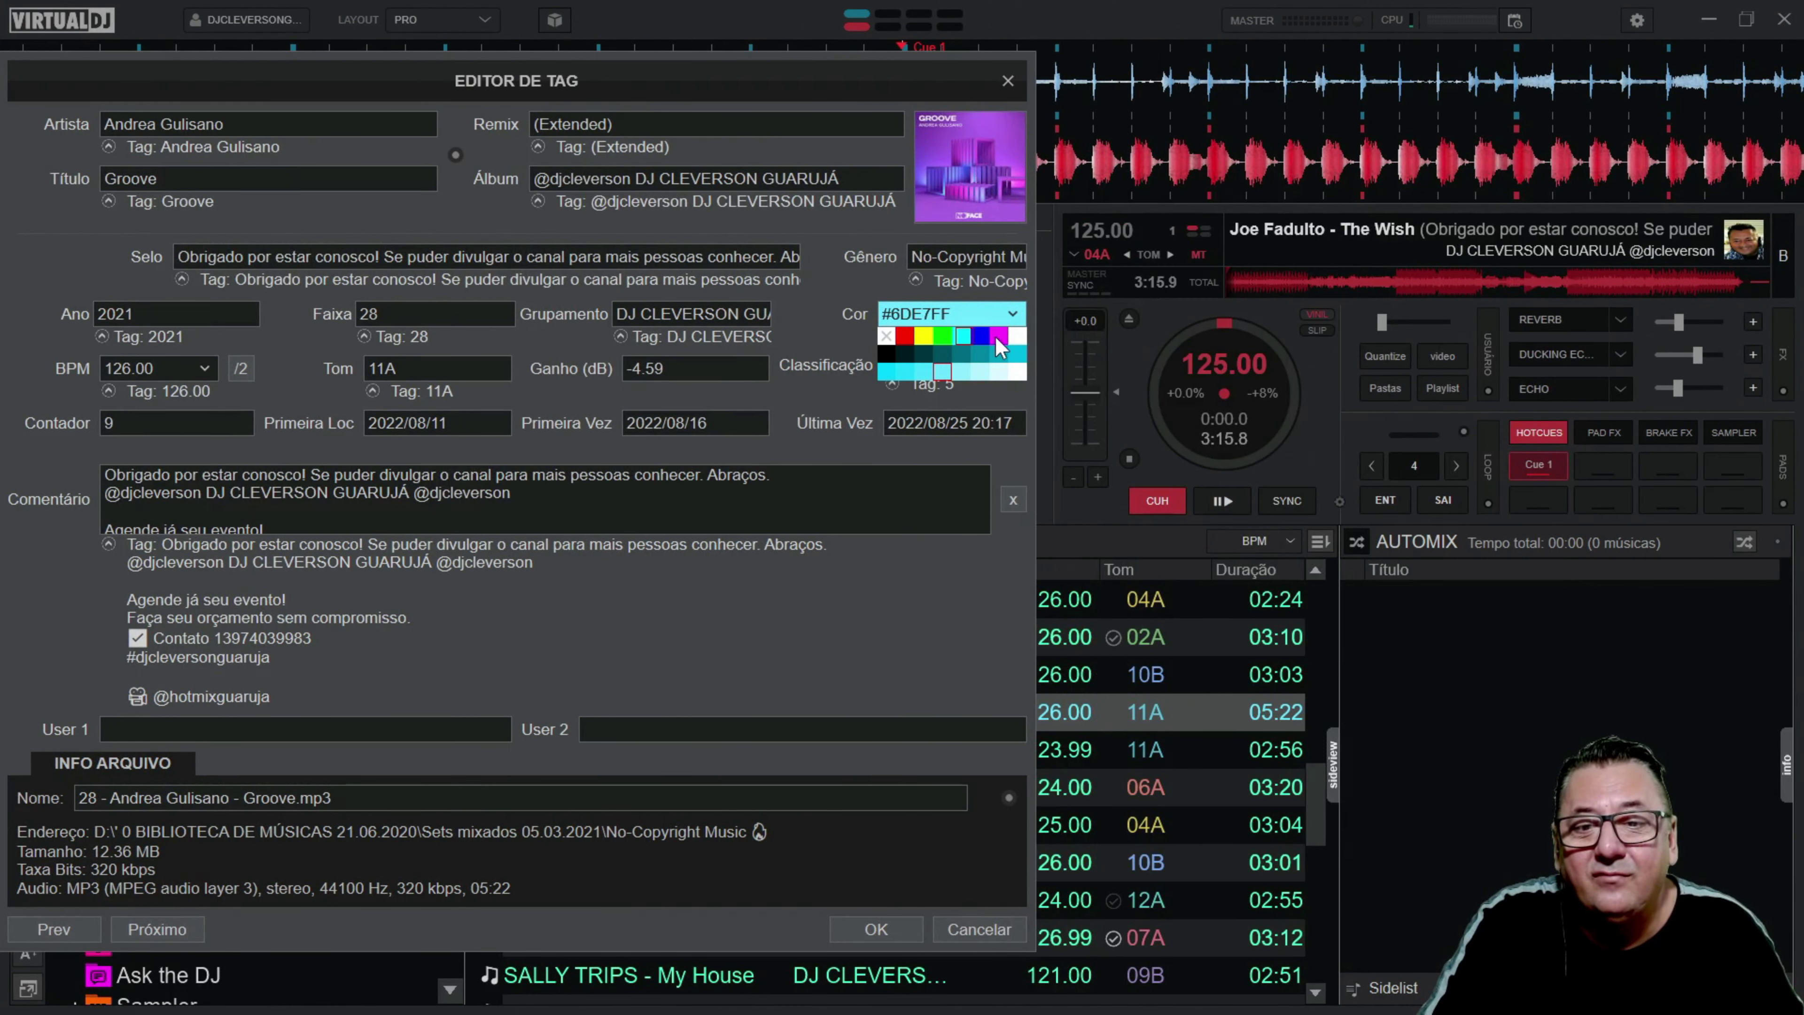
pyautogui.click(1020, 354)
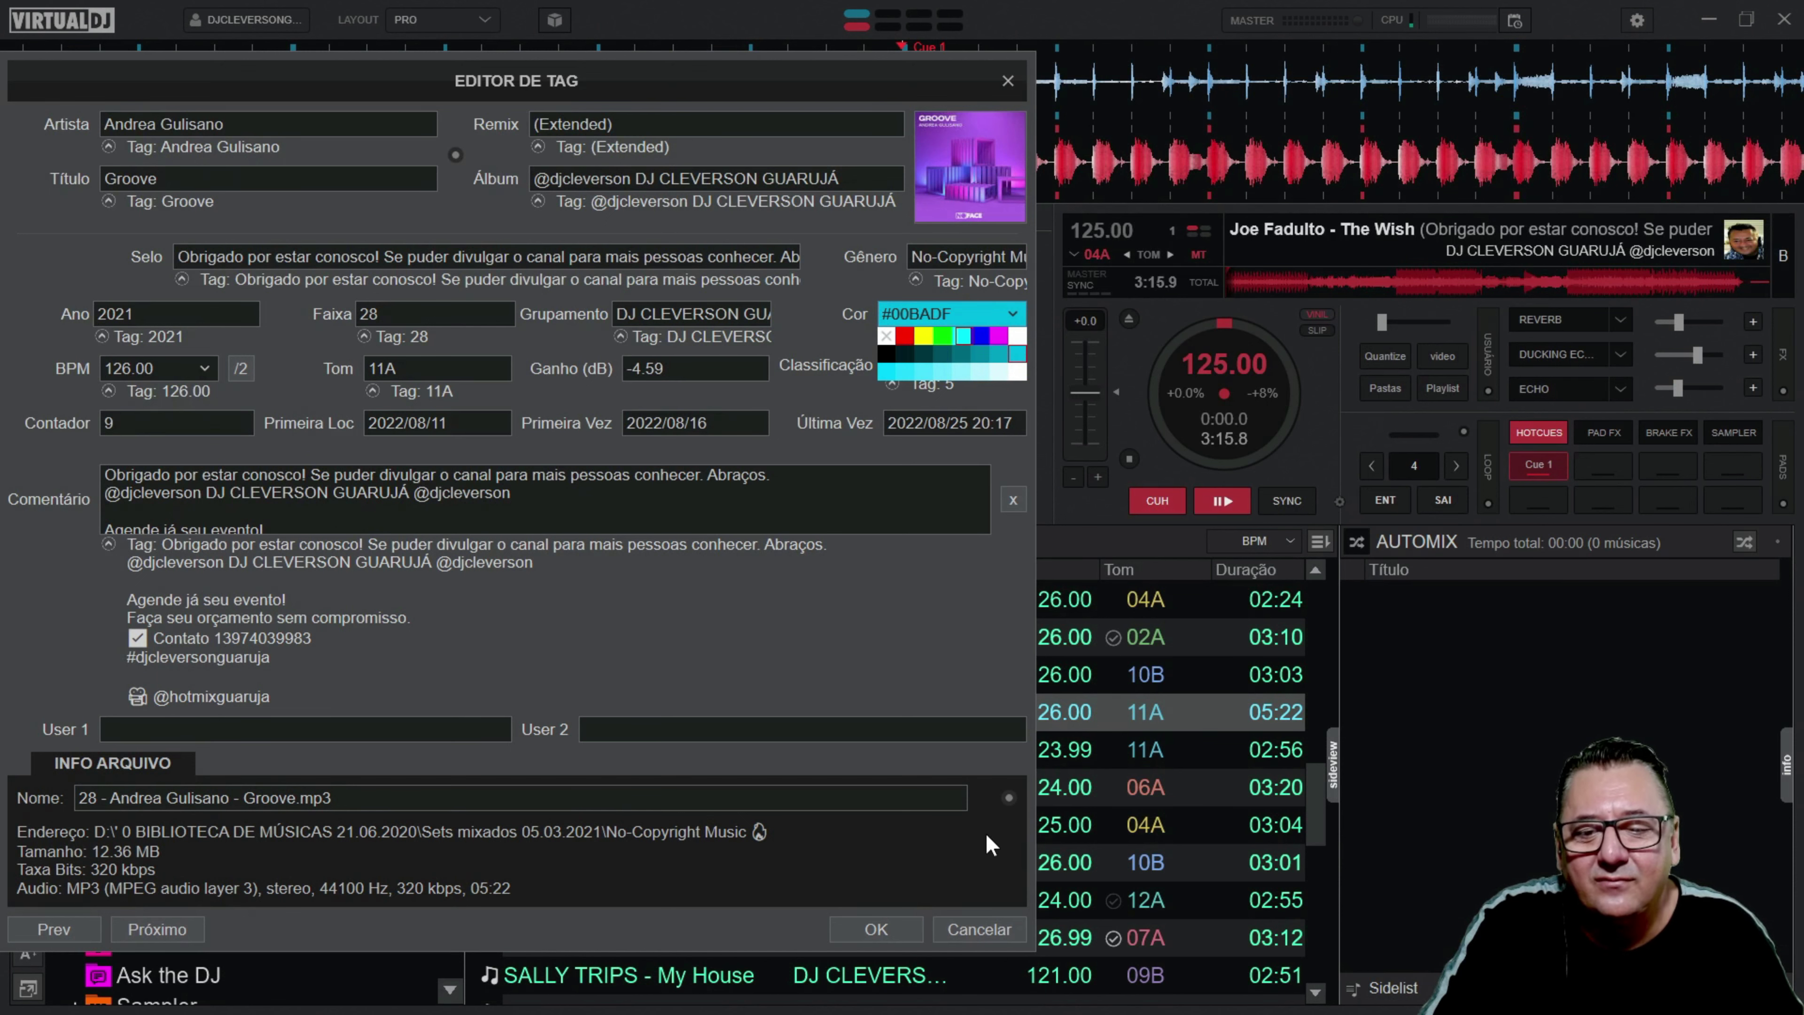
pyautogui.click(879, 926)
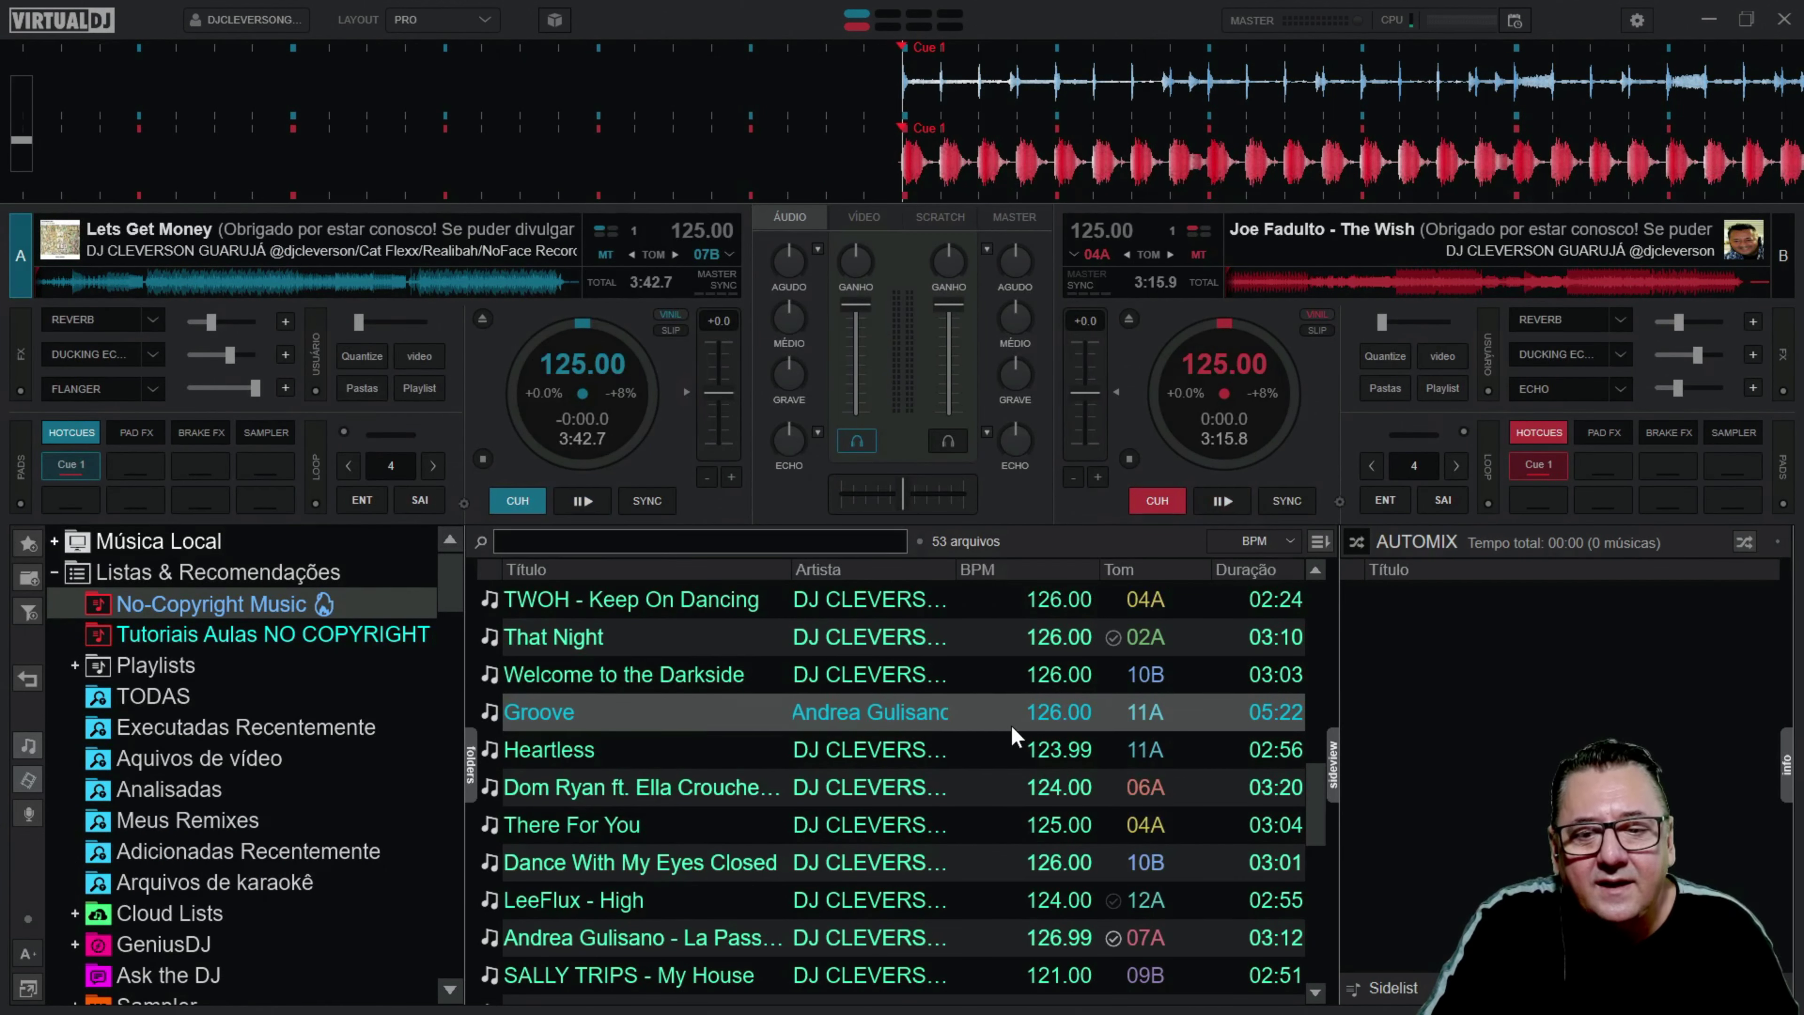
# Step: In the tag of Welcome to the Darkside, set the artist to DJ Man from the file name and the remix to "Extended DJ Man"
pyautogui.rightClick(643, 673)
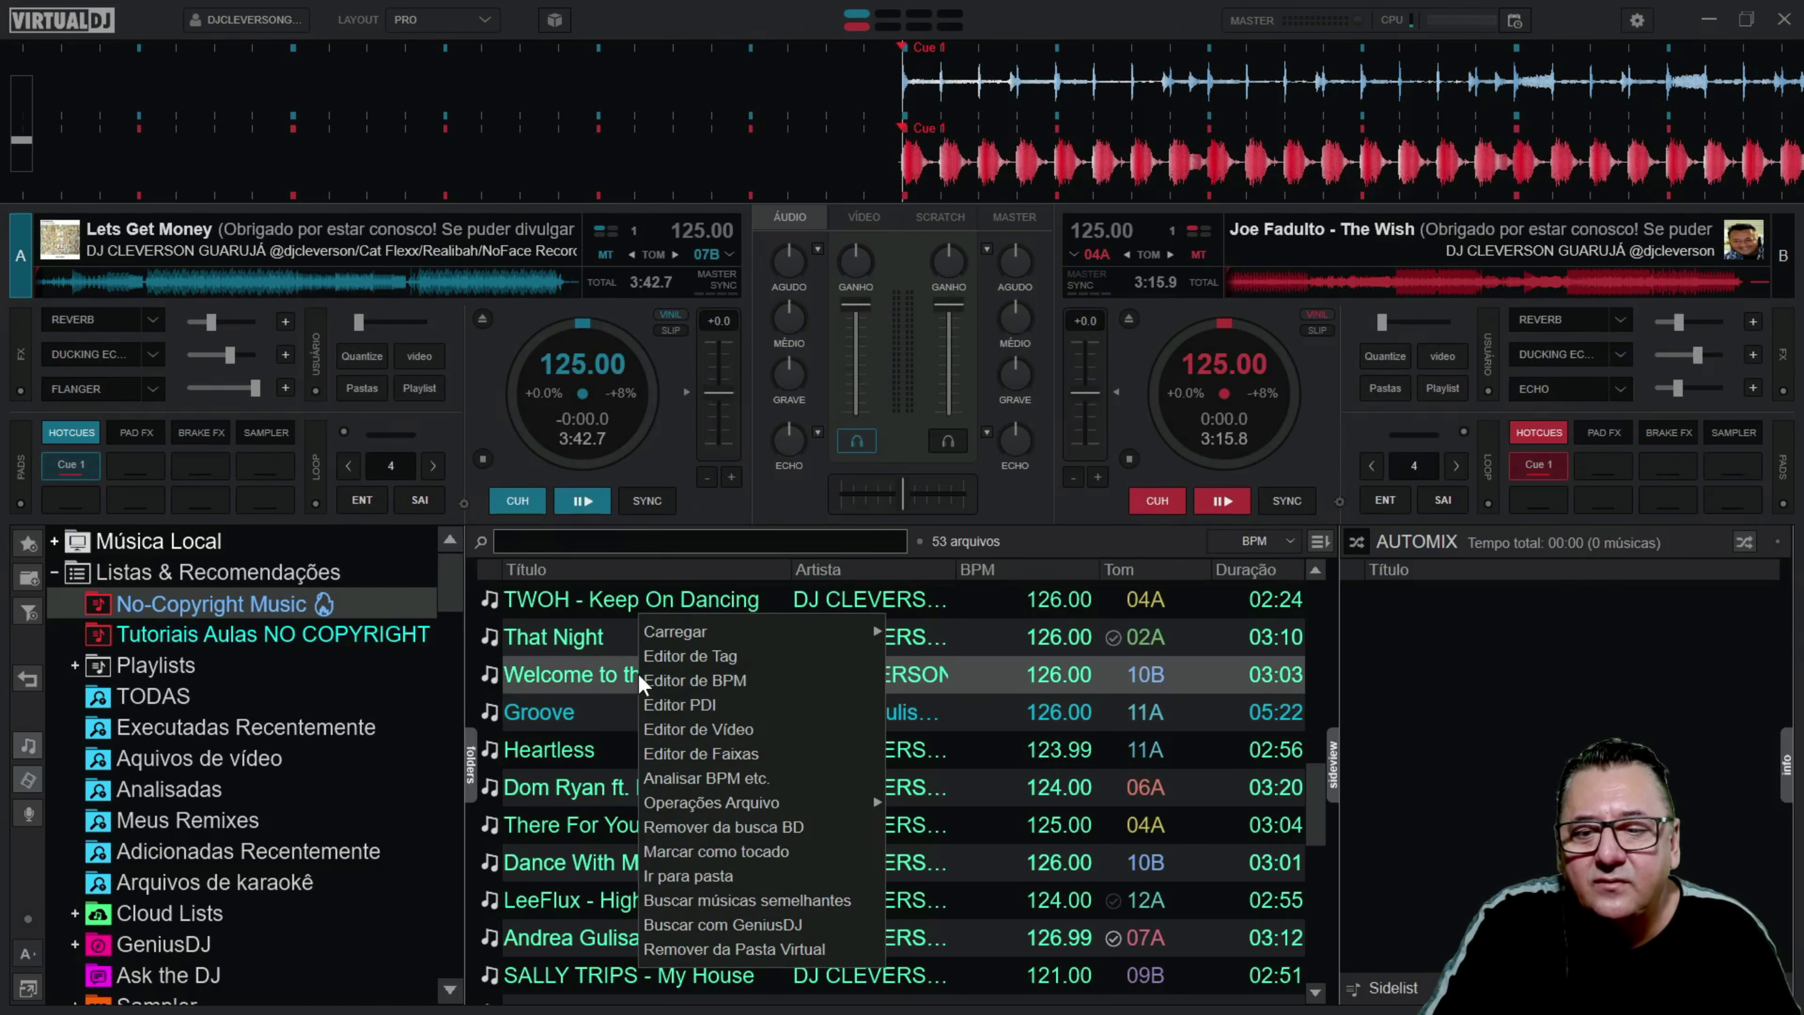
pyautogui.click(684, 655)
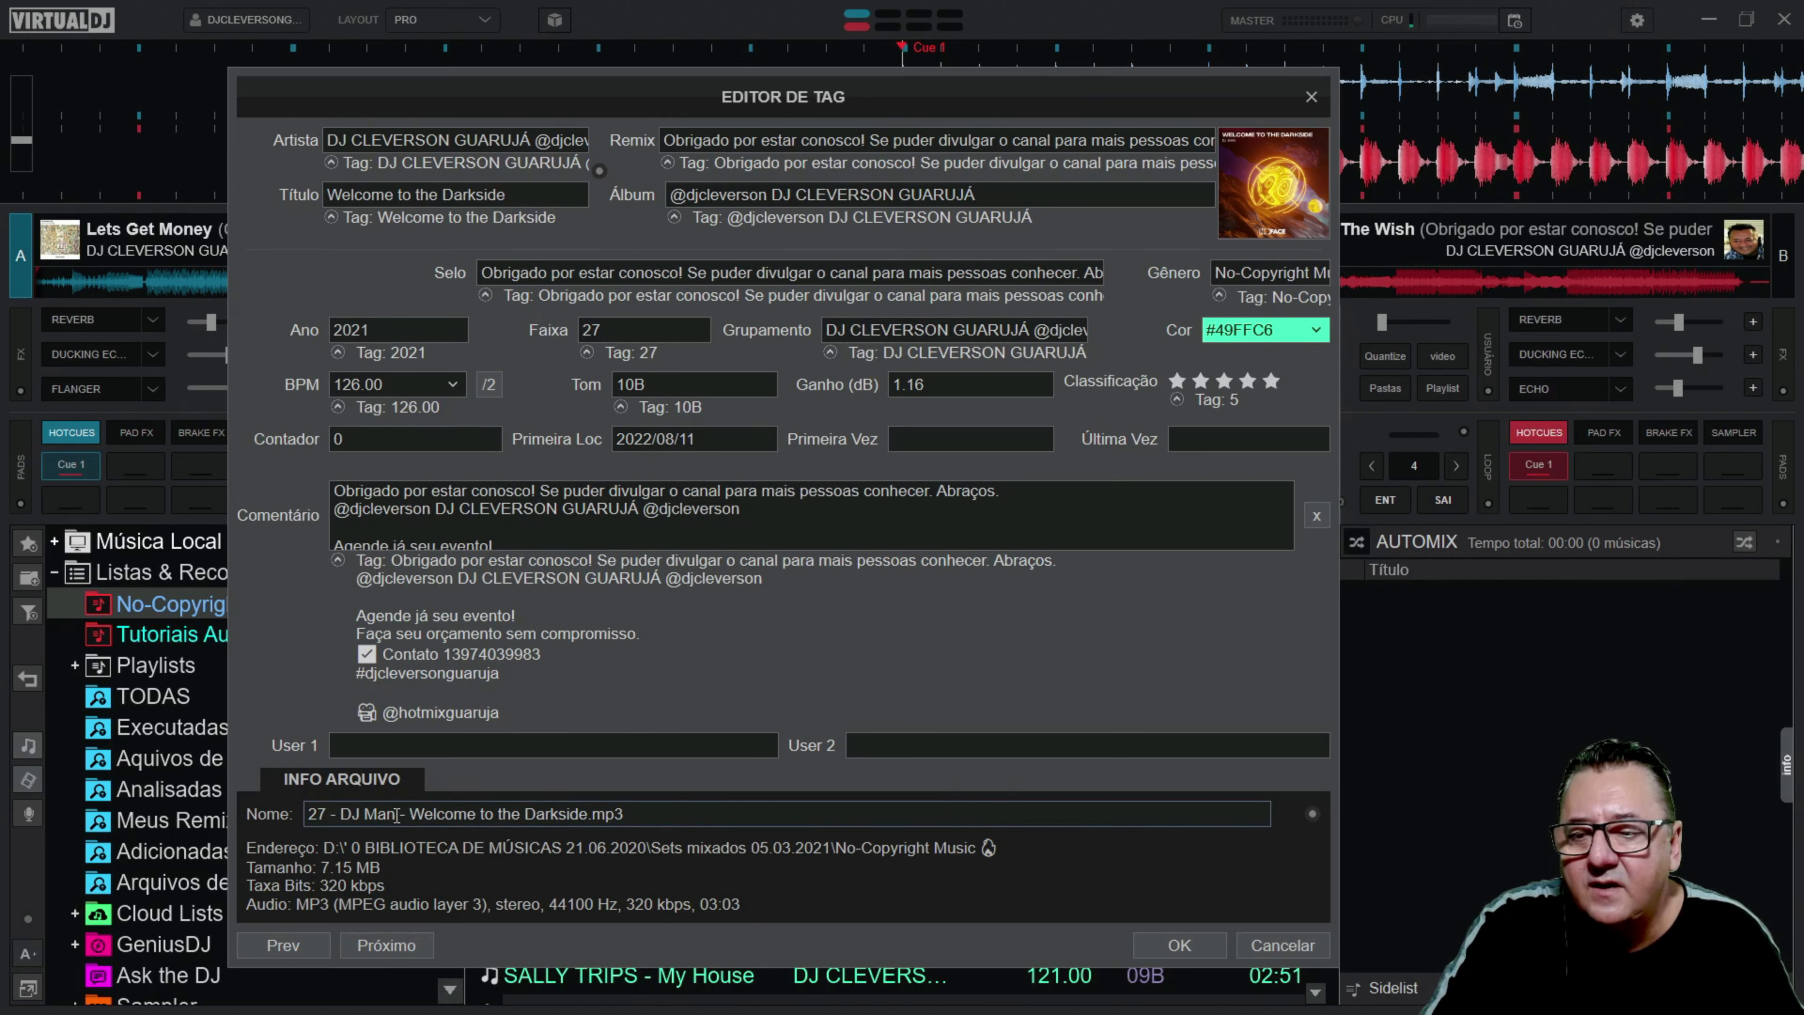
pyautogui.hotkey('ctrl', 'a')
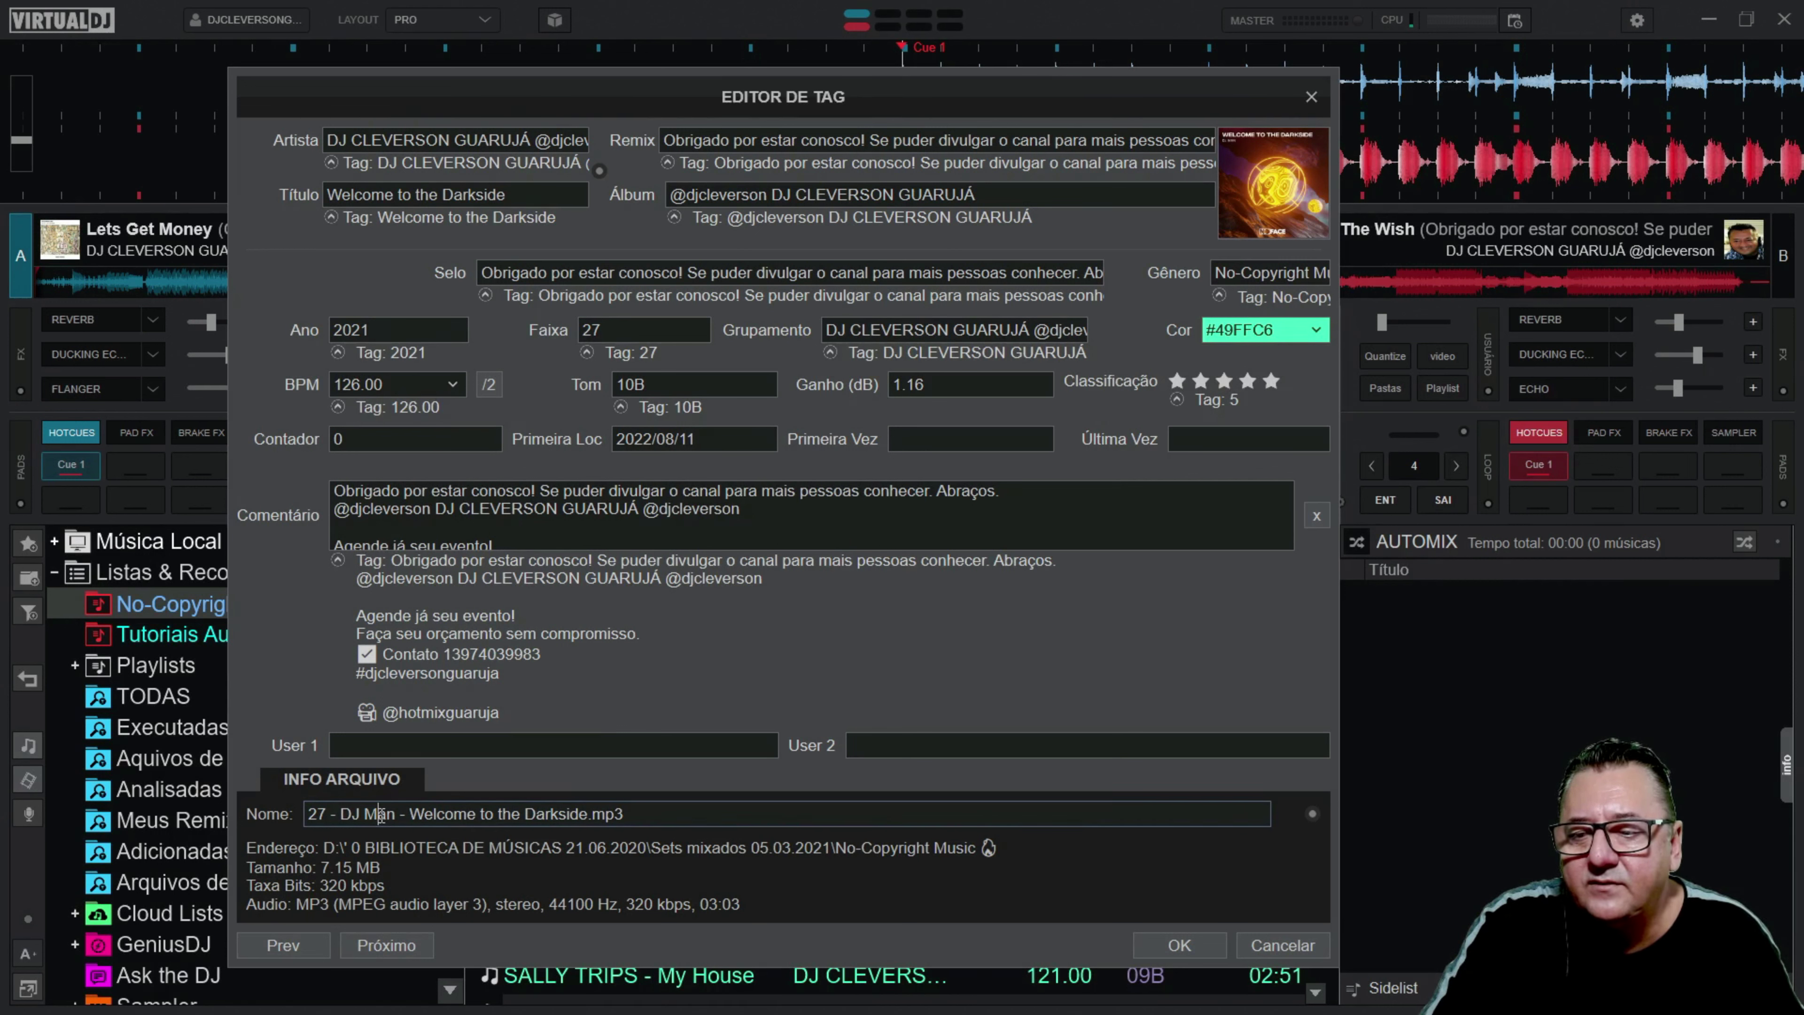
pyautogui.moveTo(341, 814); pyautogui.dragTo(396, 814)
pyautogui.hotkey('ctrl', 'c')
pyautogui.tripleClick(476, 140)
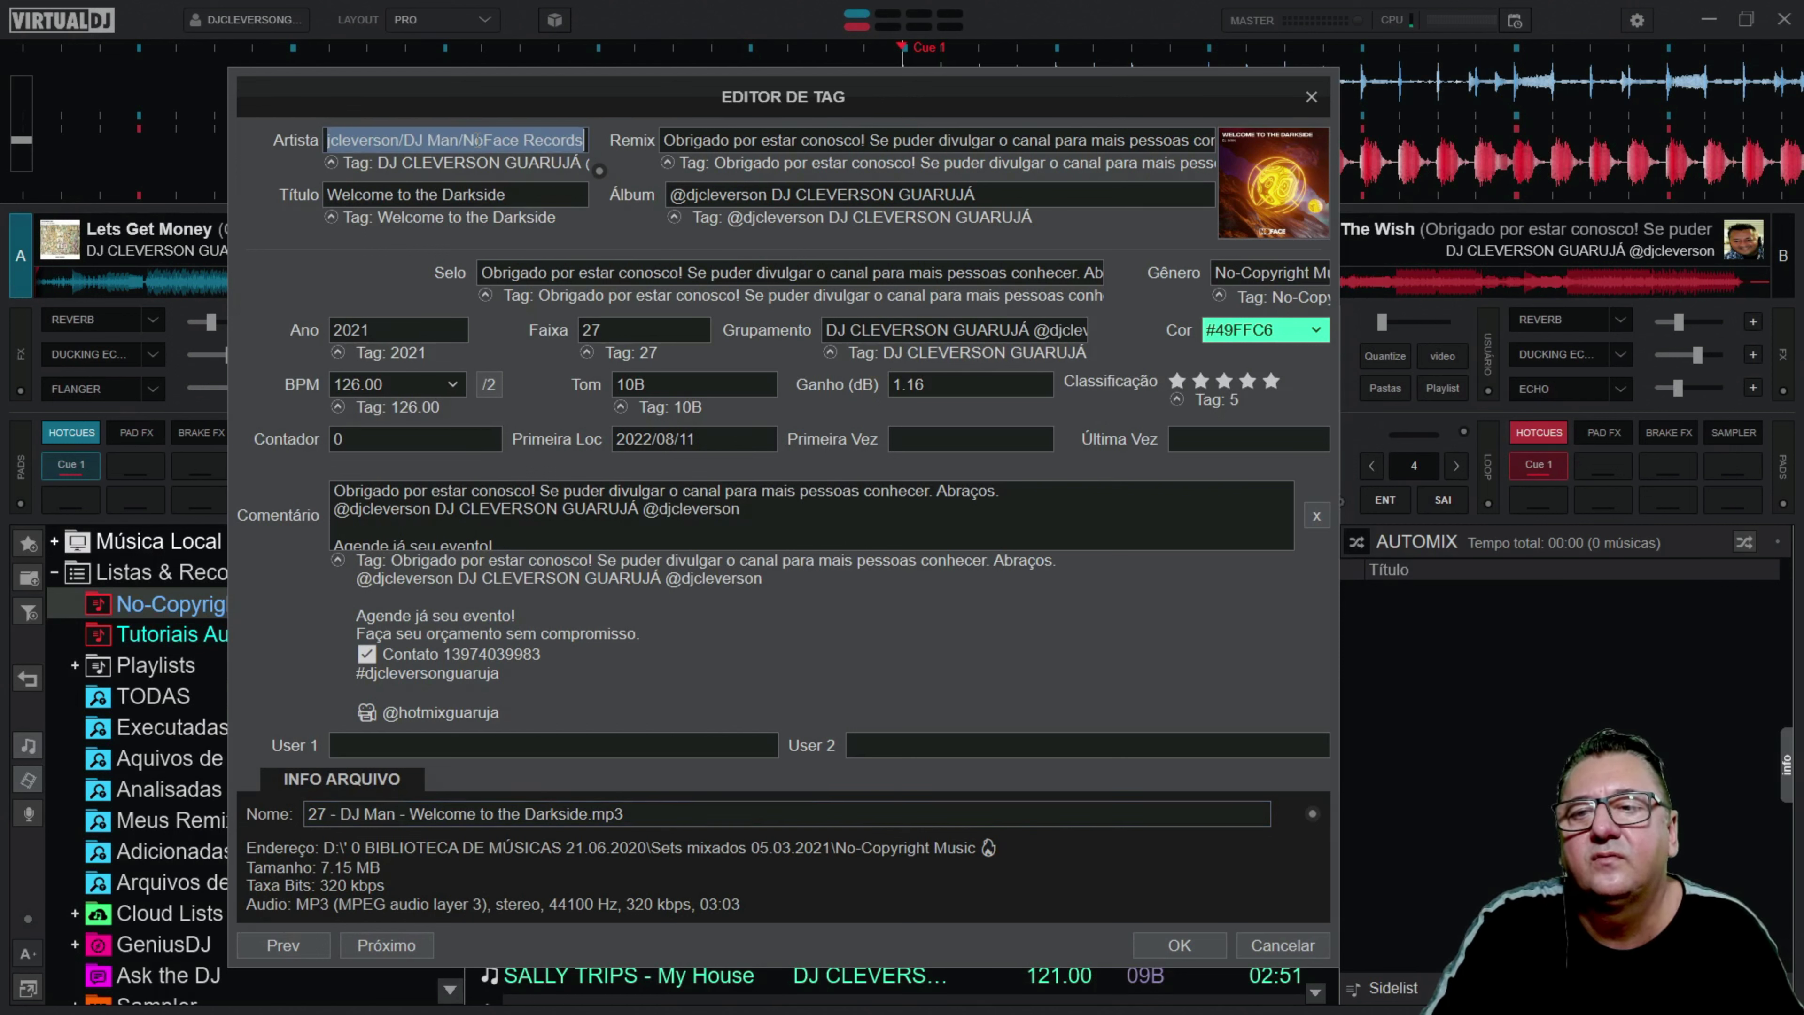
pyautogui.hotkey('ctrl', 'v')
pyautogui.tripleClick(741, 142)
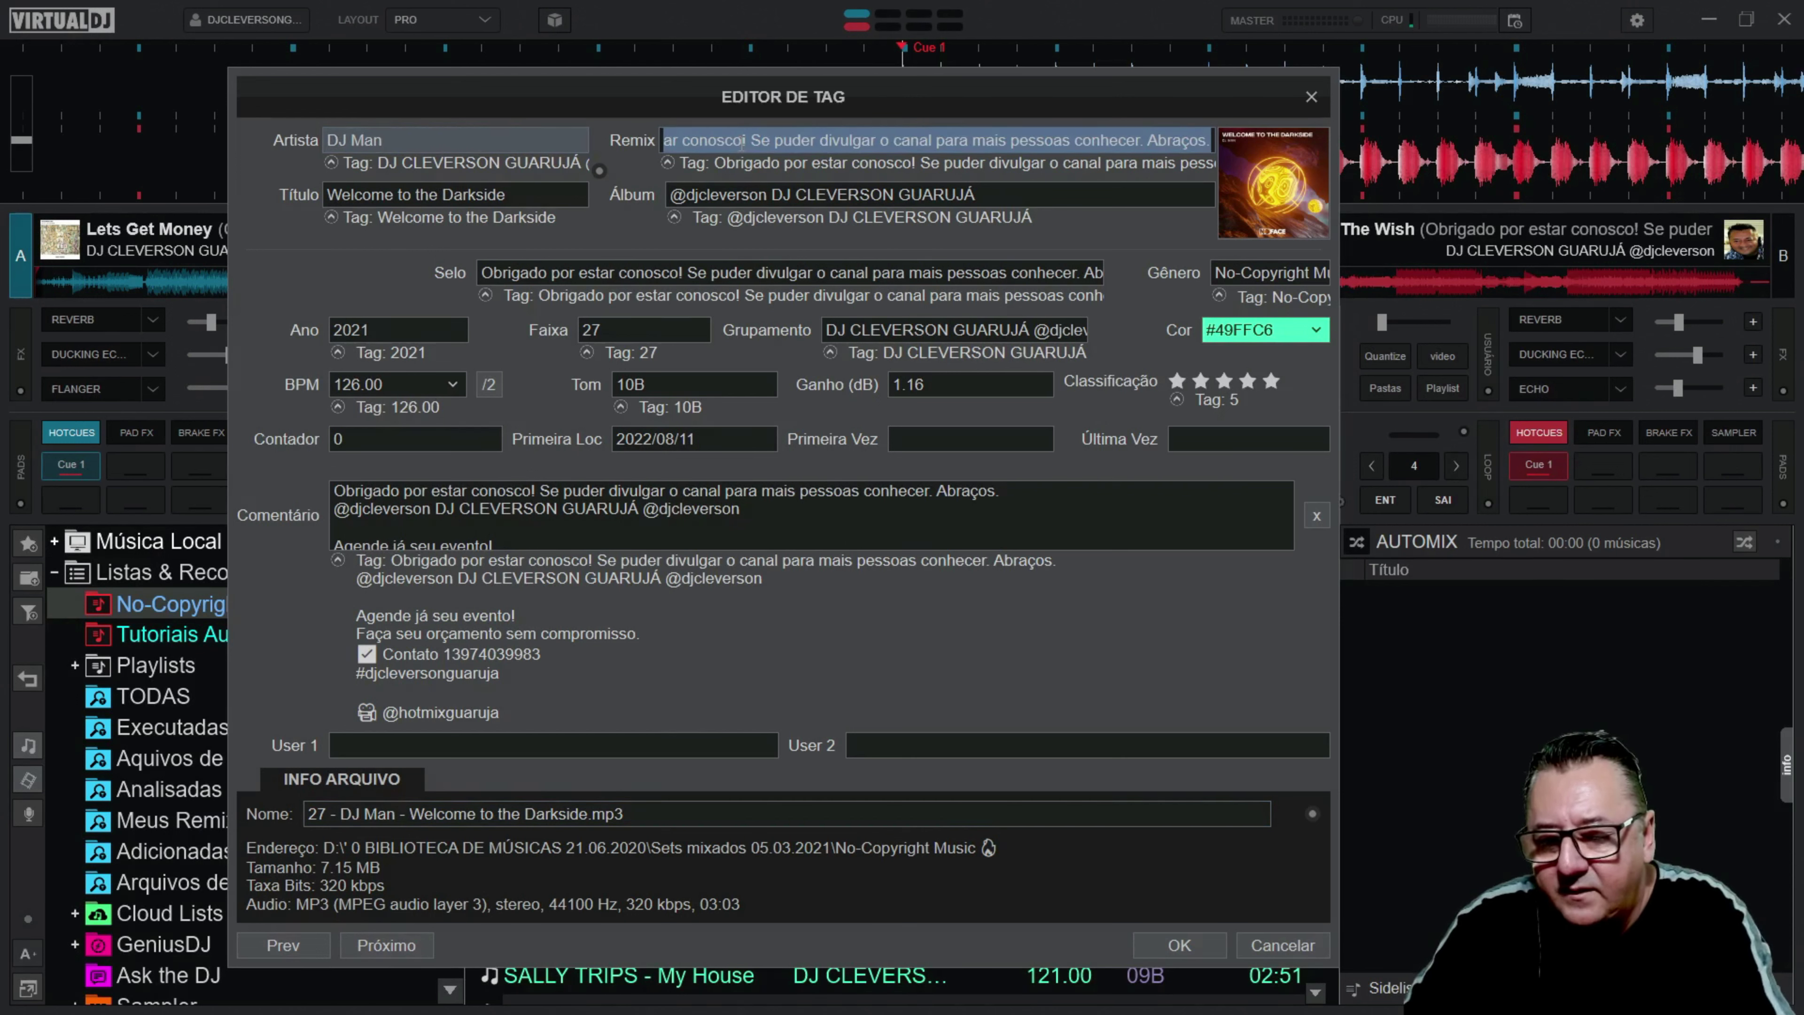
pyautogui.write('Extended DJ Man')
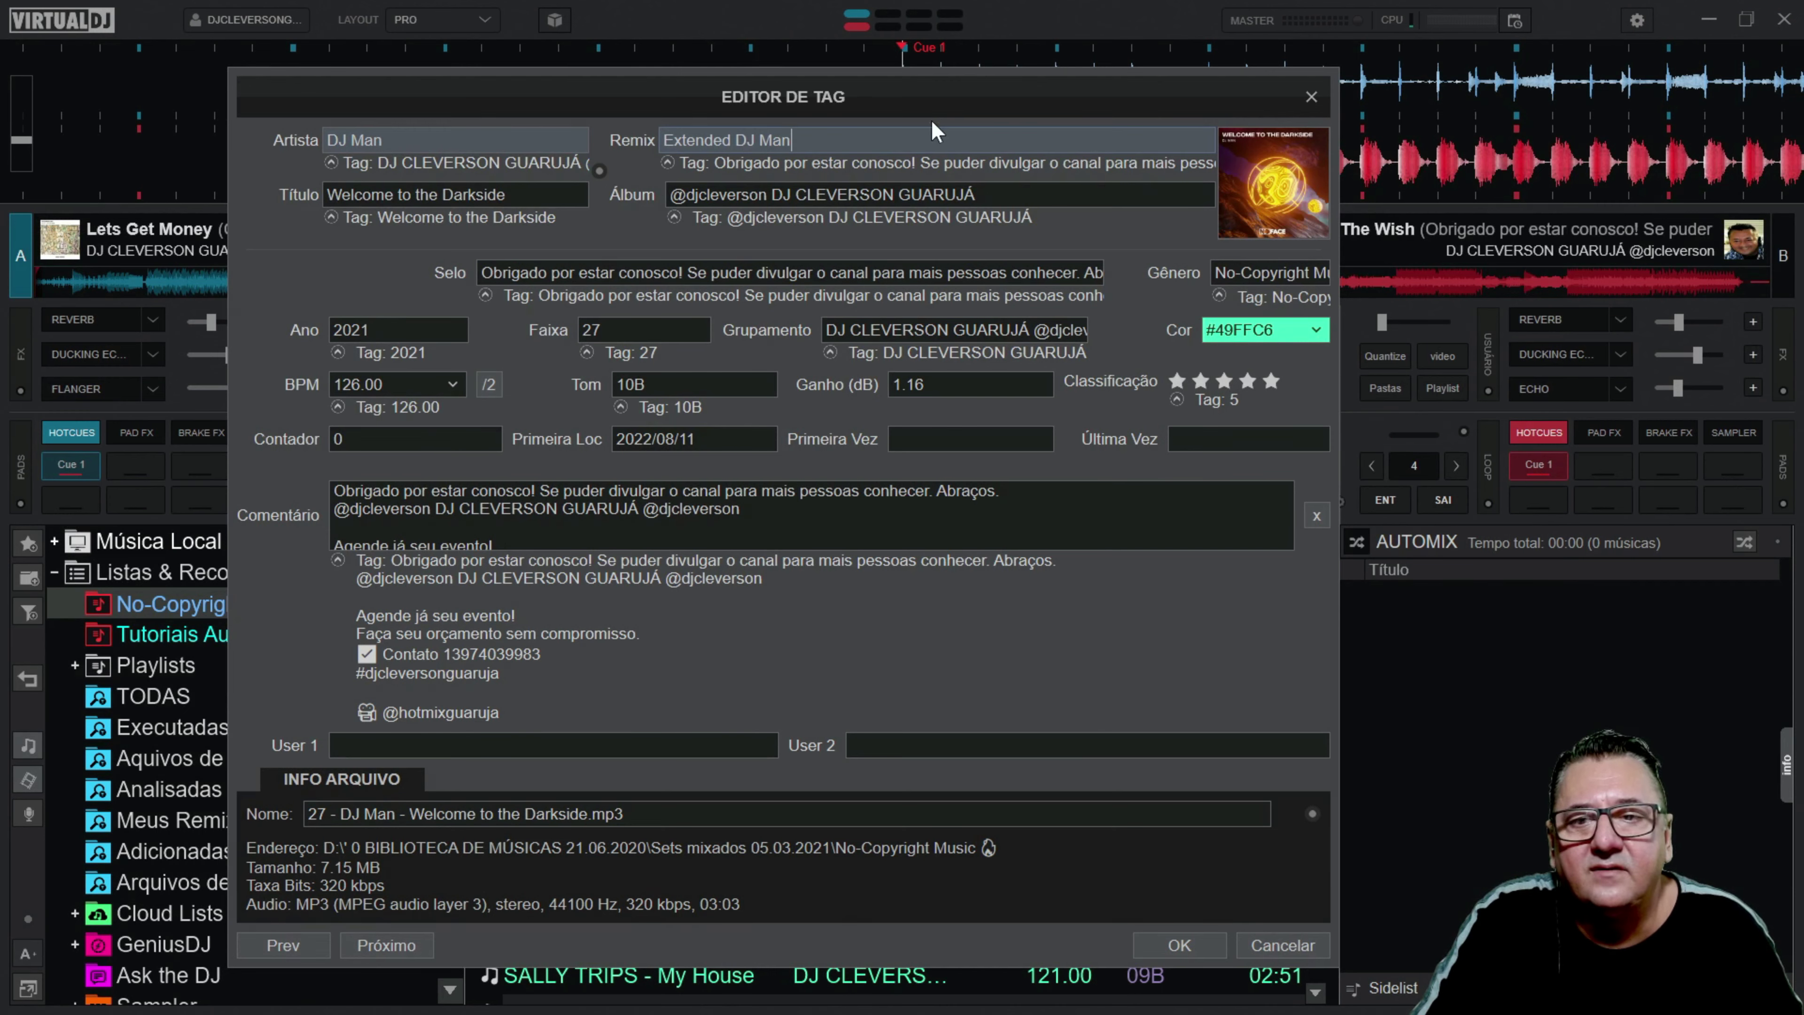
# Step: Give Welcome to the Darkside a light blue tag colour and save the tag edits
pyautogui.moveTo(934, 122); pyautogui.dragTo(848, 86)
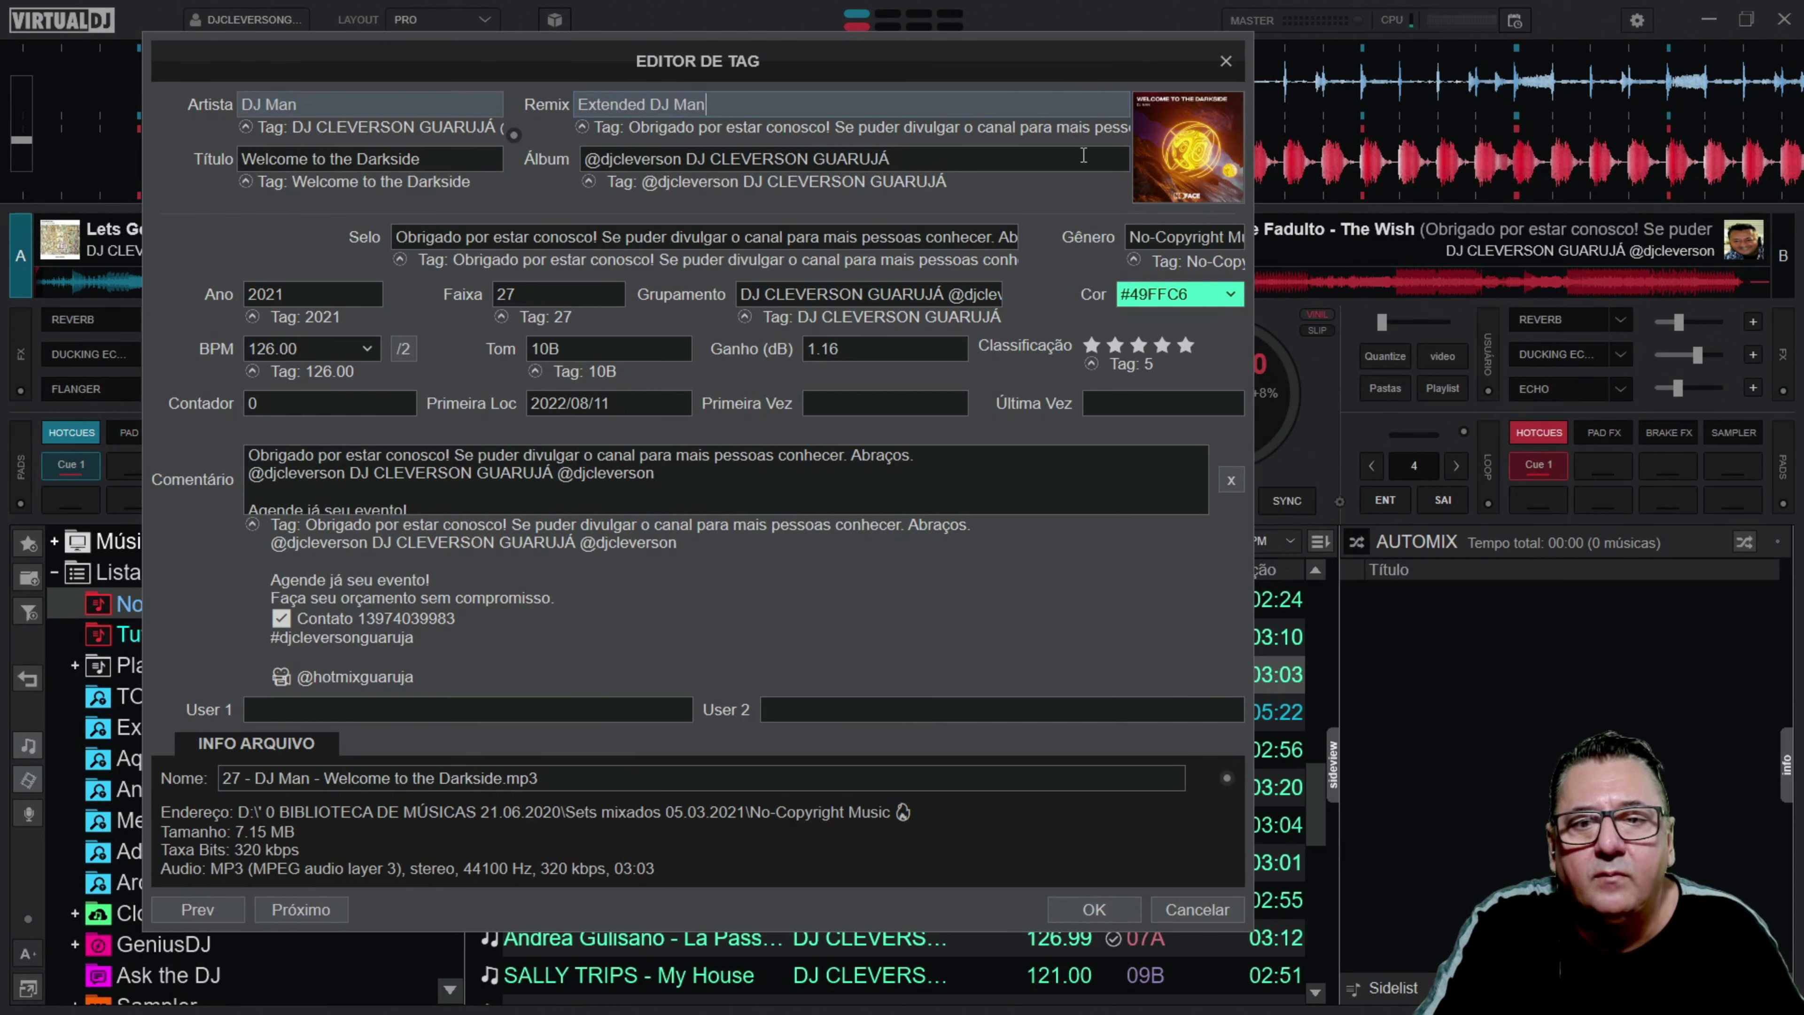
pyautogui.moveTo(1068, 82); pyautogui.dragTo(913, 125)
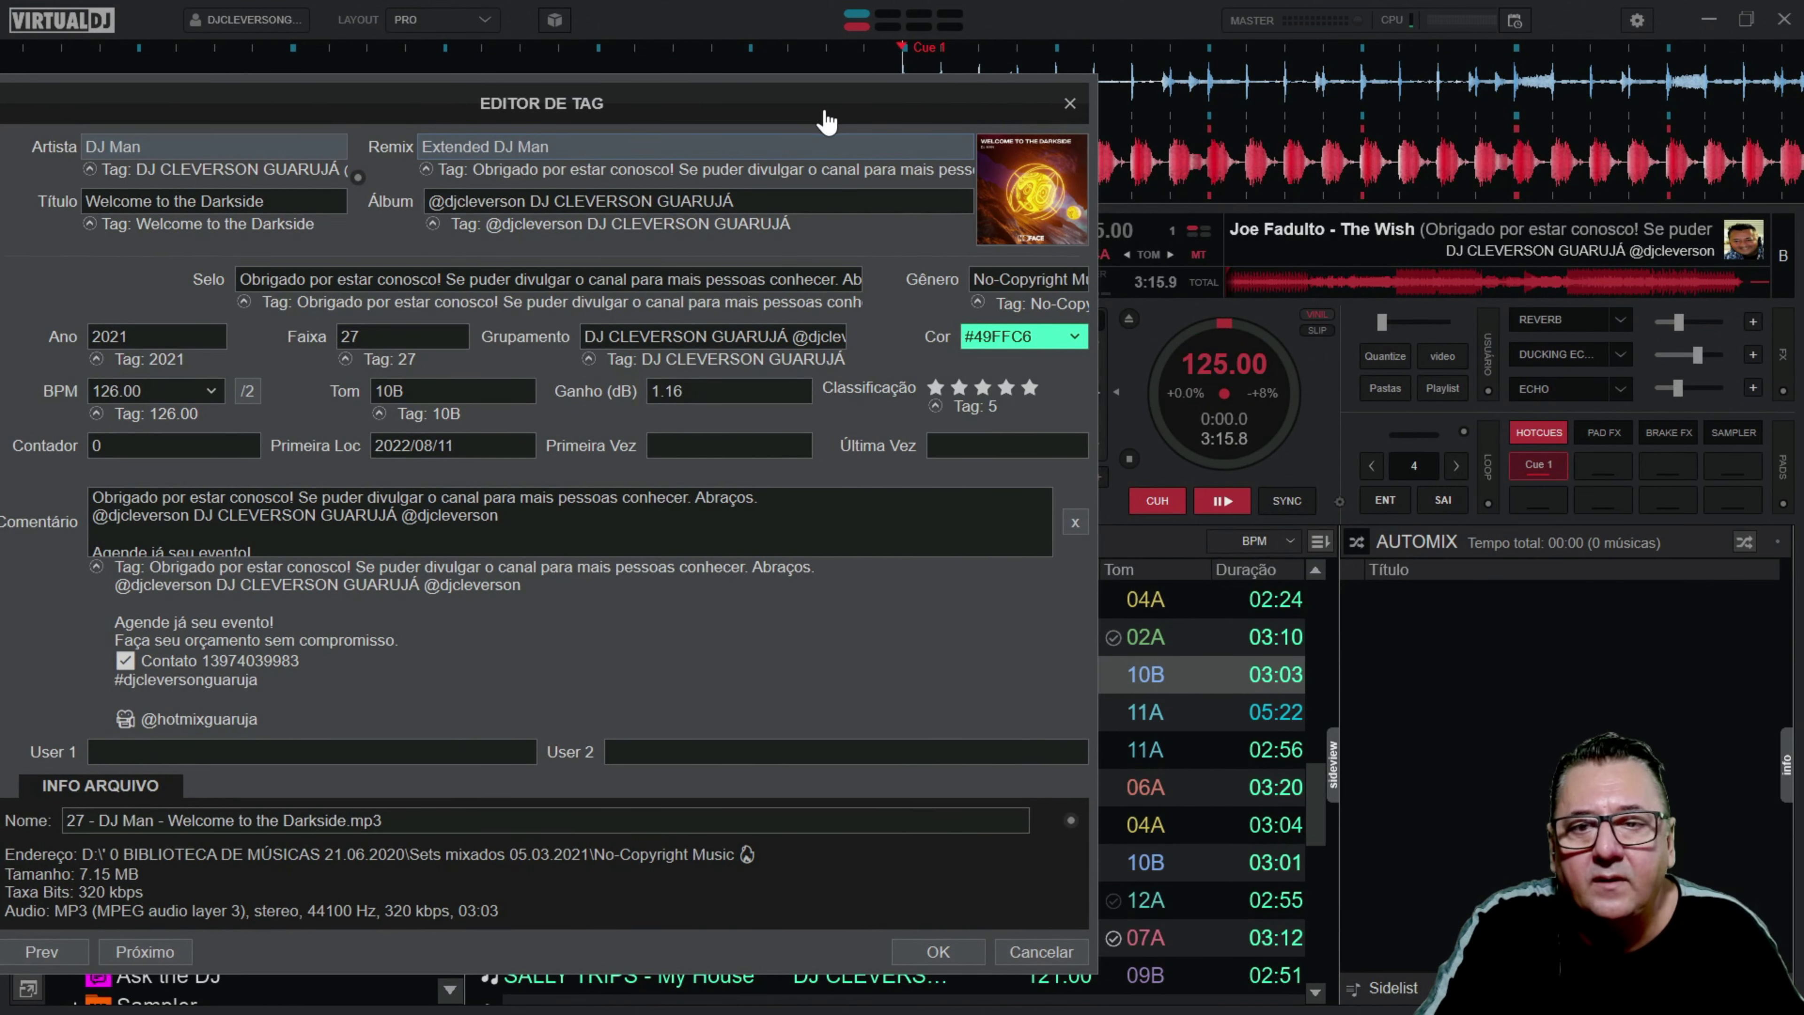
pyautogui.moveTo(827, 122)
pyautogui.mouseDown()
pyautogui.moveTo(838, 877)
pyautogui.moveTo(788, 195)
pyautogui.moveTo(812, 94)
pyautogui.mouseUp()
pyautogui.press('Return')
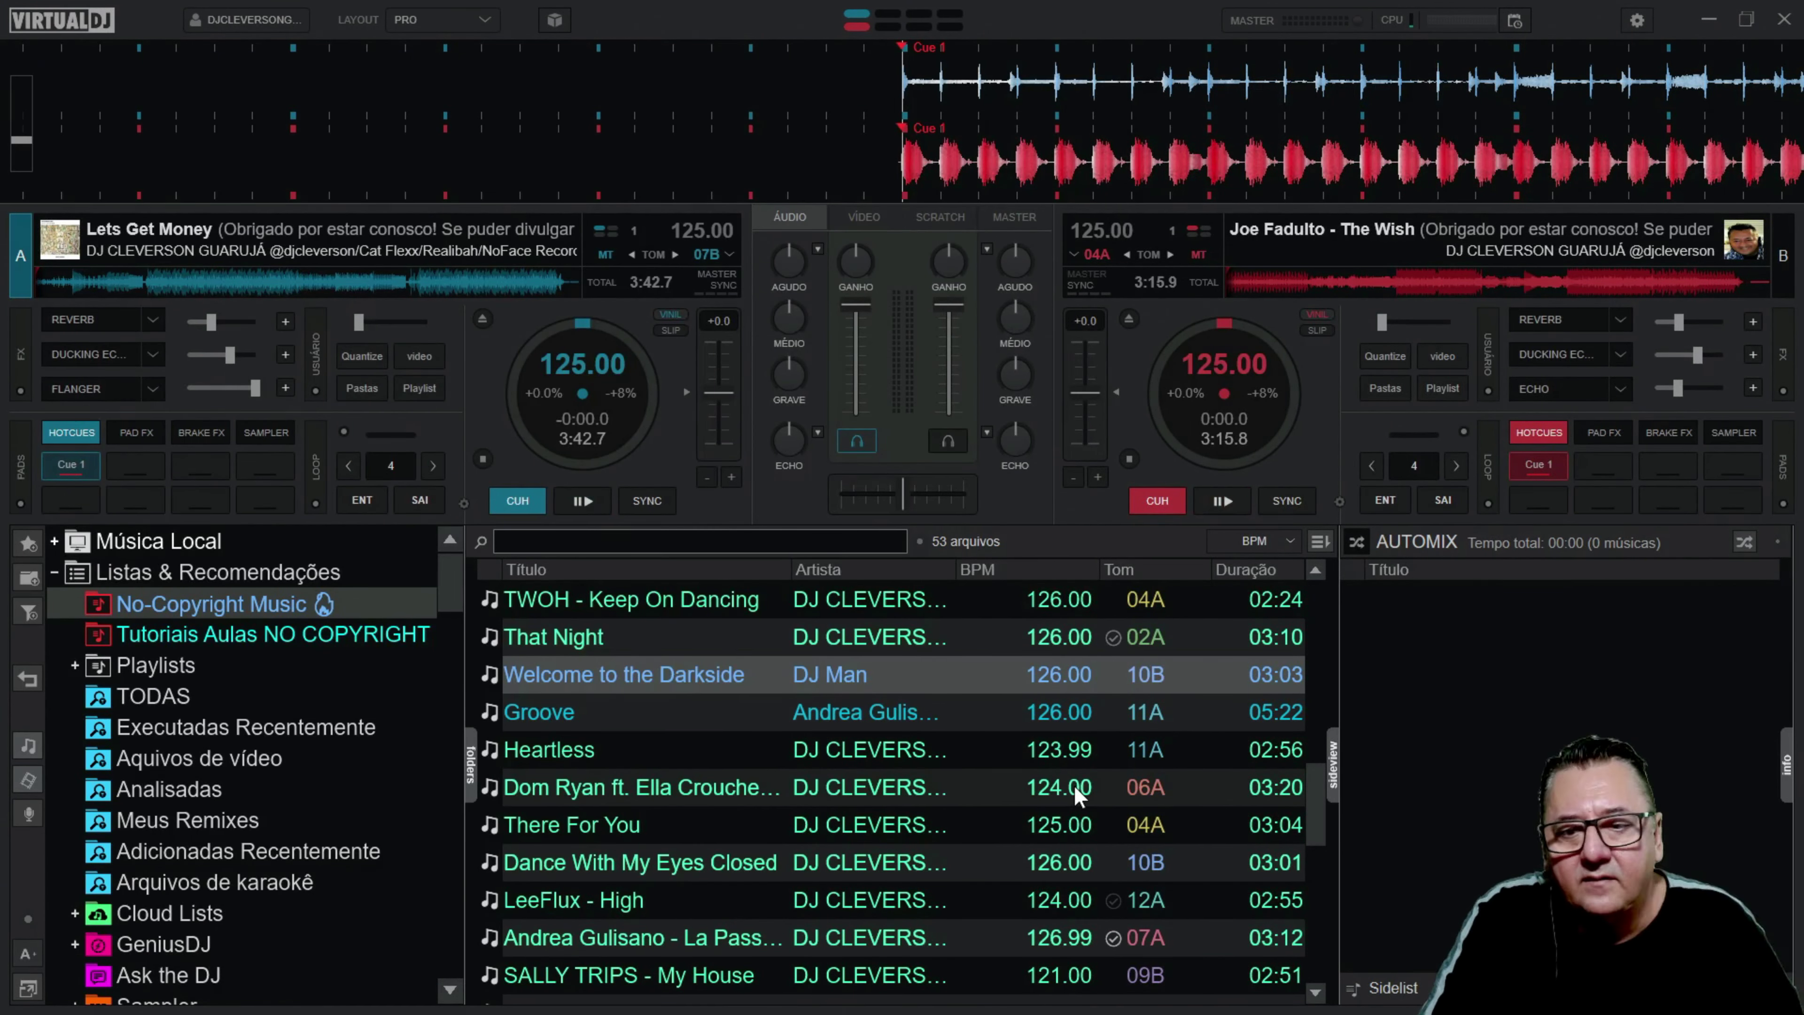
# Step: In the tag of the track Nothing There, replace the whole artist text with the artist name copied from the file name
pyautogui.scroll(-6, 1076, 796)
pyautogui.scroll(2, 1053, 825)
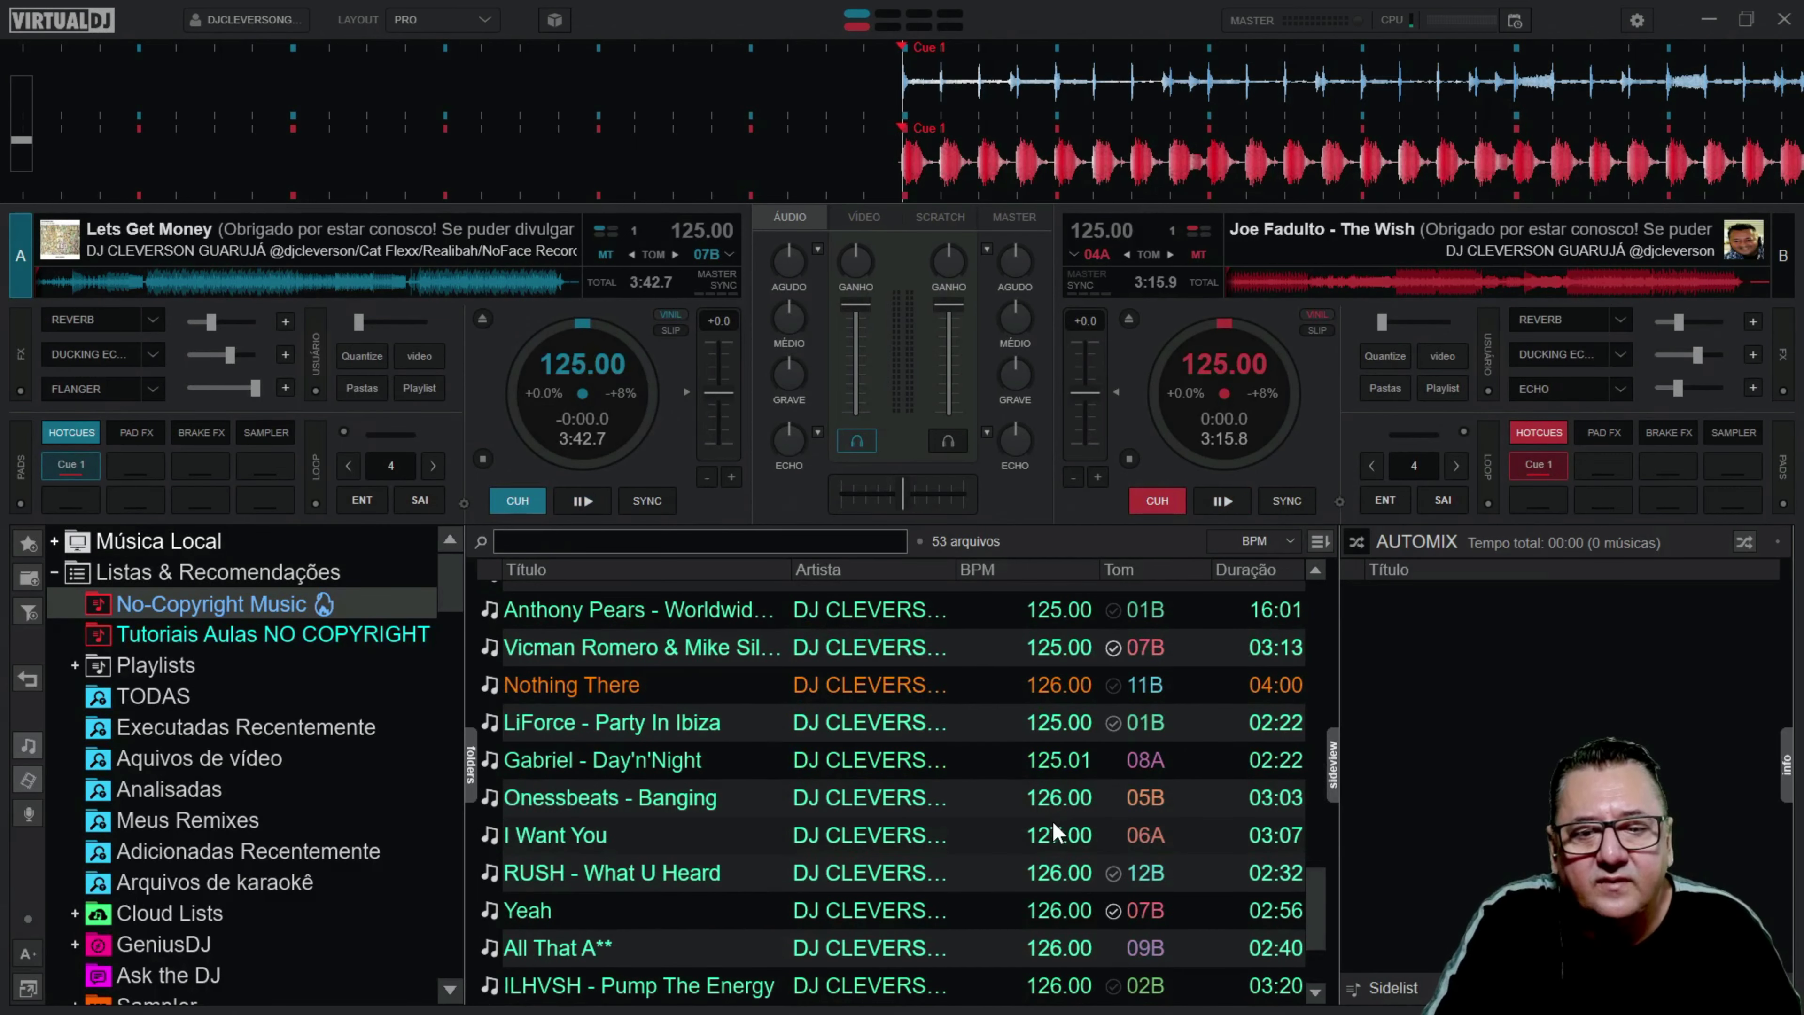
pyautogui.rightClick(889, 678)
pyautogui.click(969, 653)
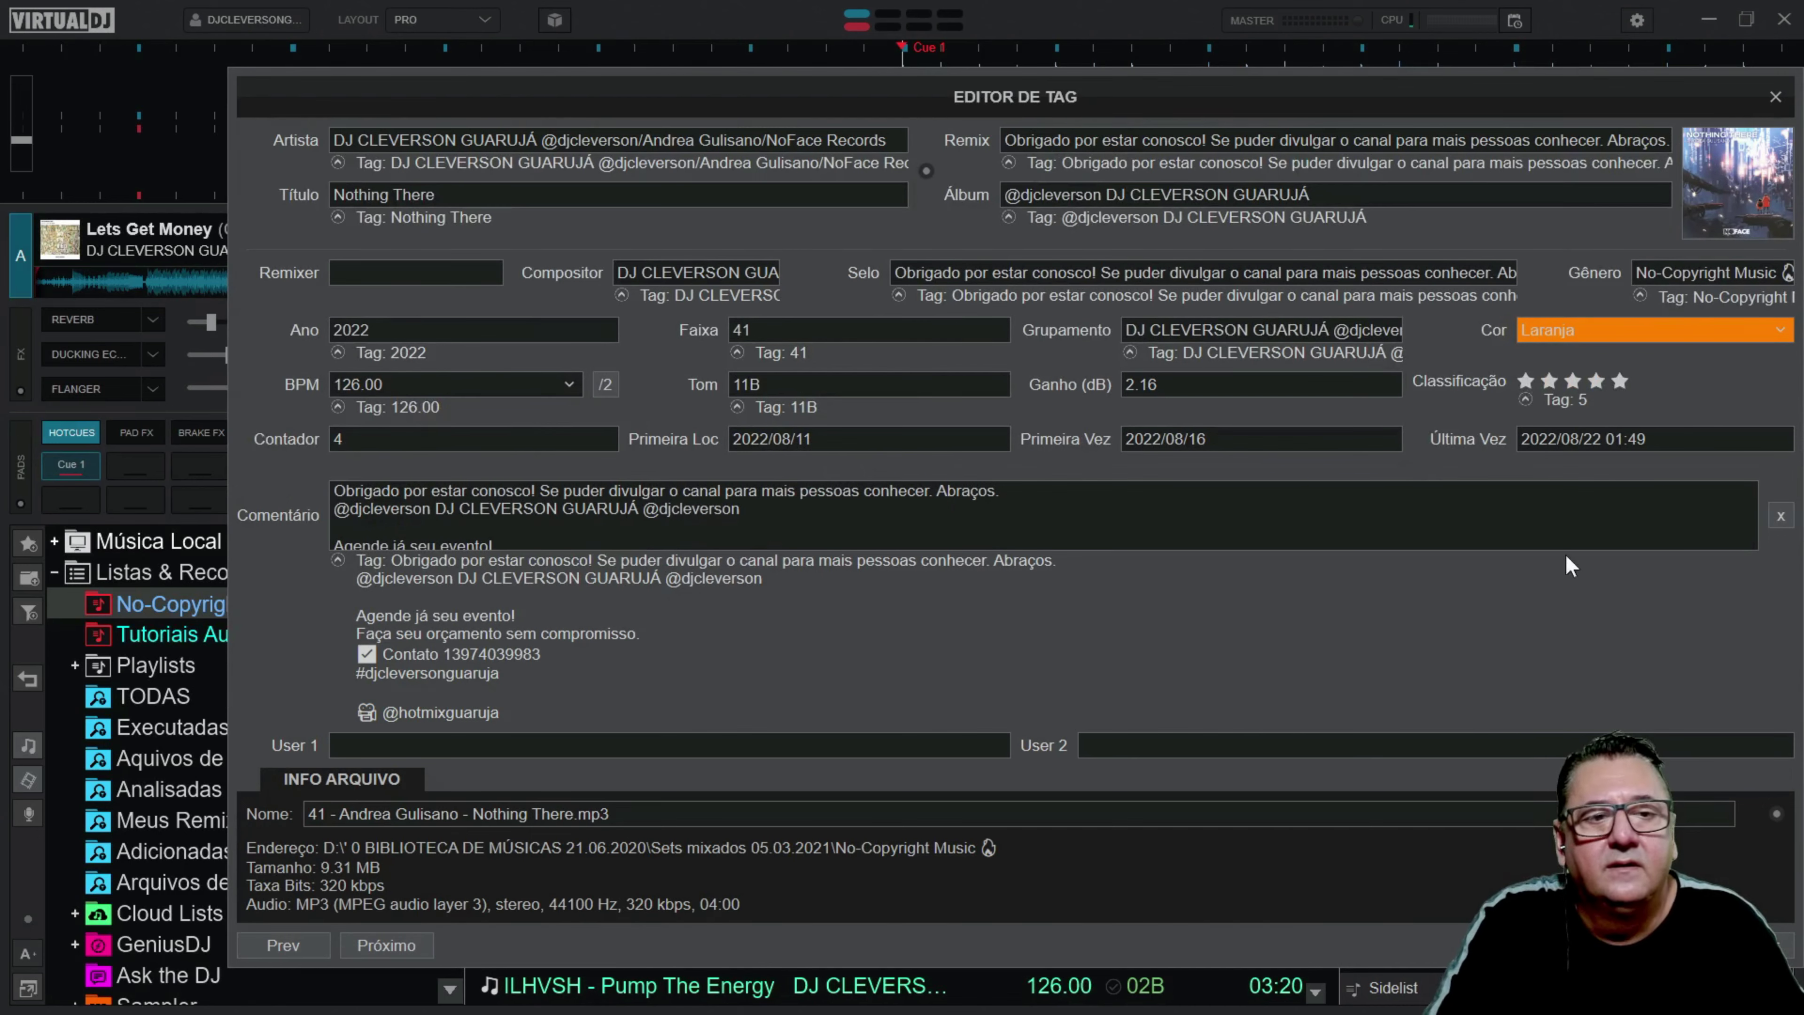
pyautogui.moveTo(1799, 442); pyautogui.dragTo(1245, 446)
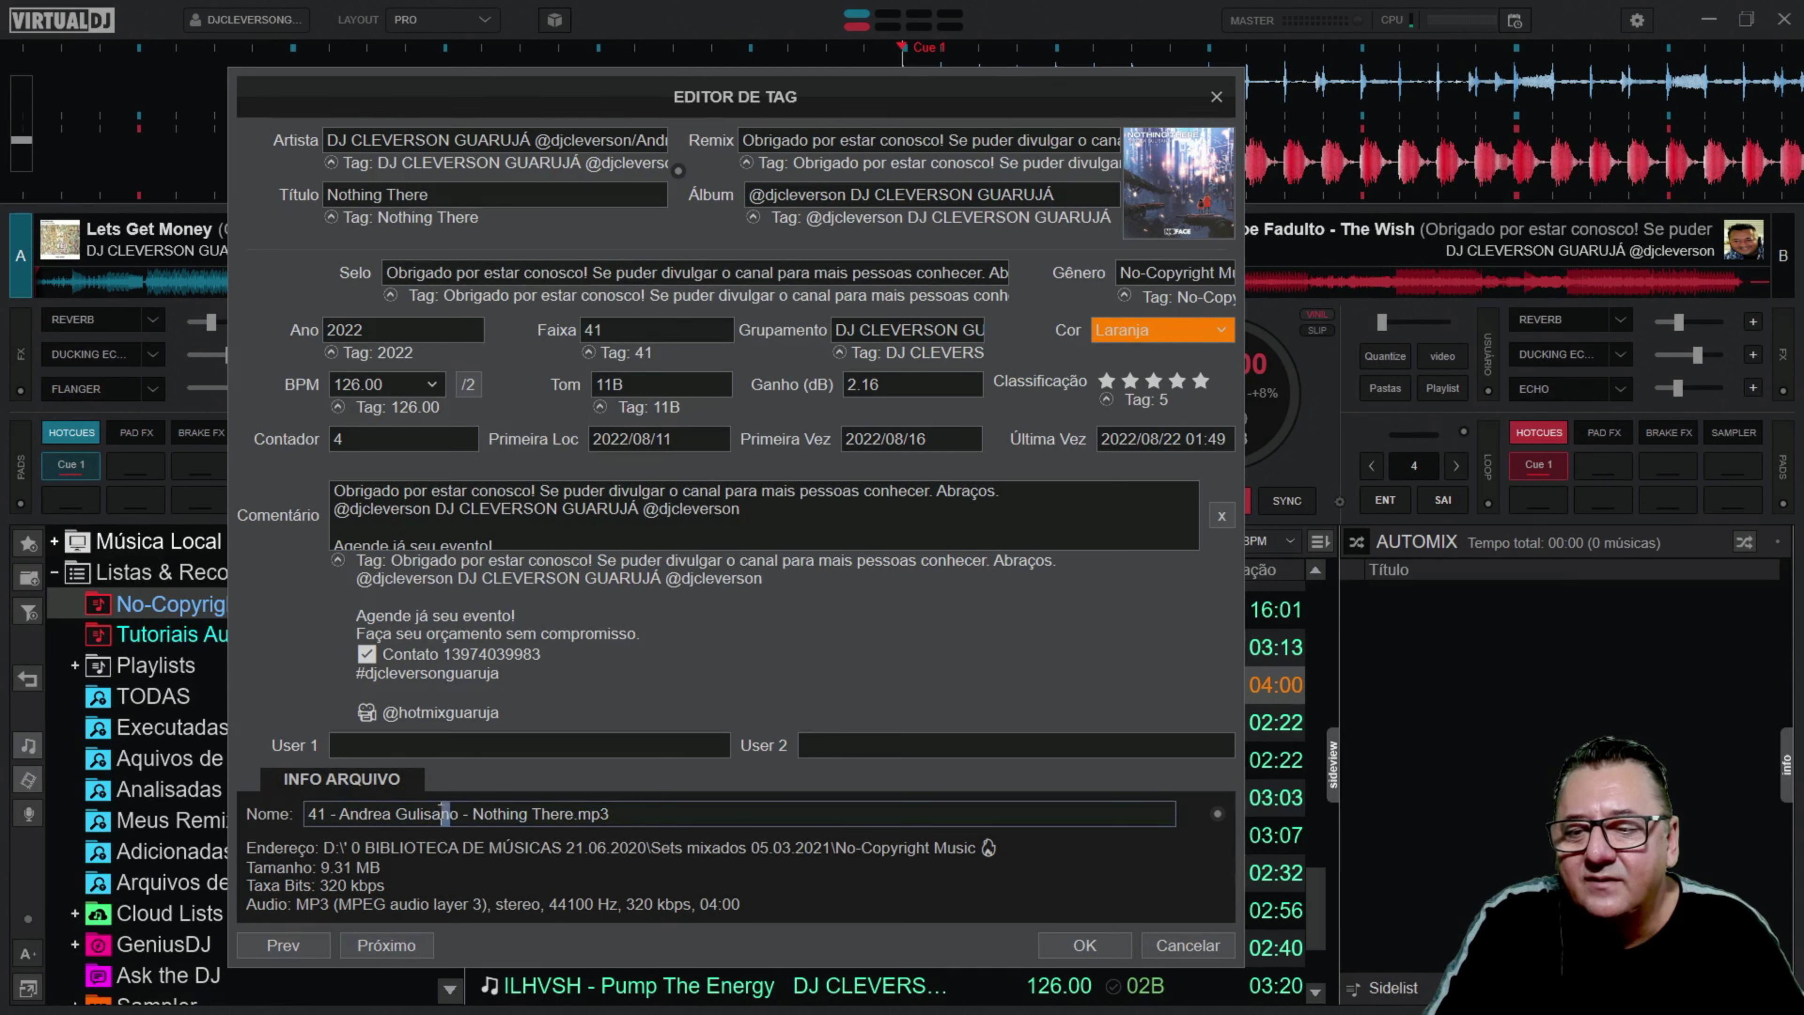
pyautogui.moveTo(442, 812); pyautogui.dragTo(341, 814)
pyautogui.hotkey('ctrl', 'c')
pyautogui.click(568, 139)
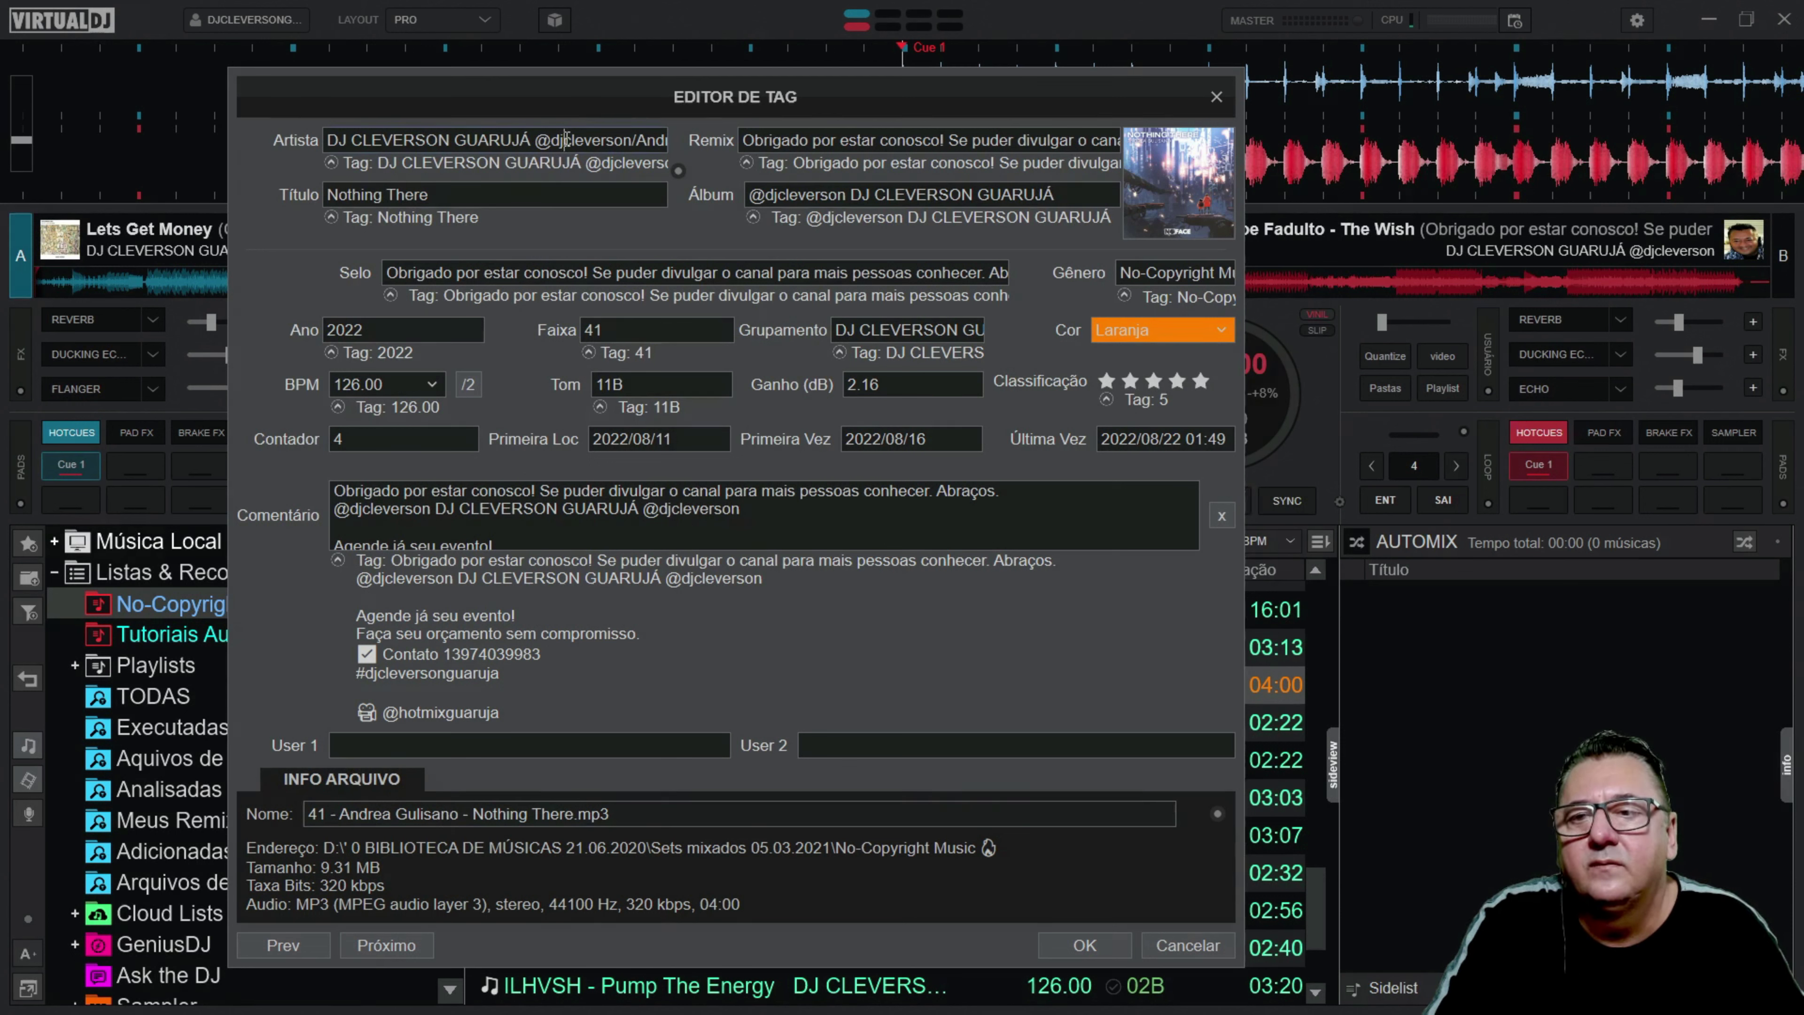
pyautogui.hotkey('ctrl', 'a')
pyautogui.rightClick(568, 139)
pyautogui.click(630, 202)
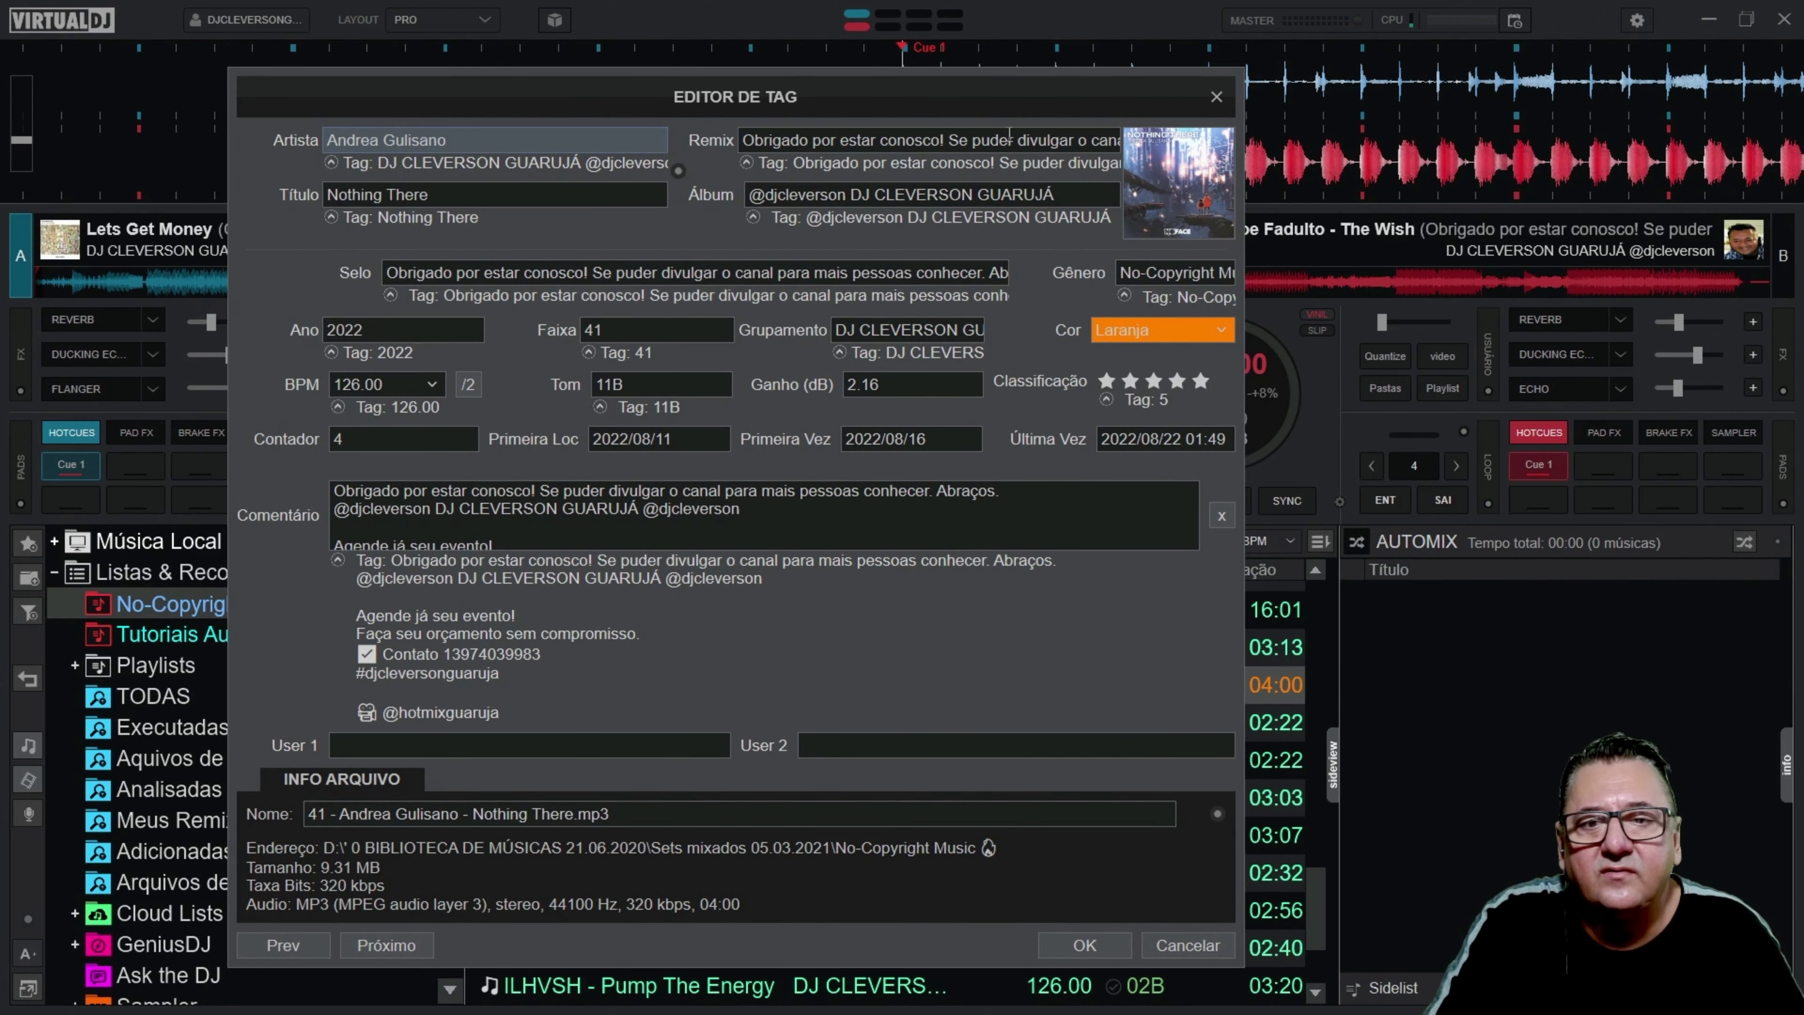
# Step: Set the tag colour of Nothing There to #24D8FF and save the tag
pyautogui.moveTo(1015, 113); pyautogui.dragTo(855, 128)
pyautogui.click(1031, 341)
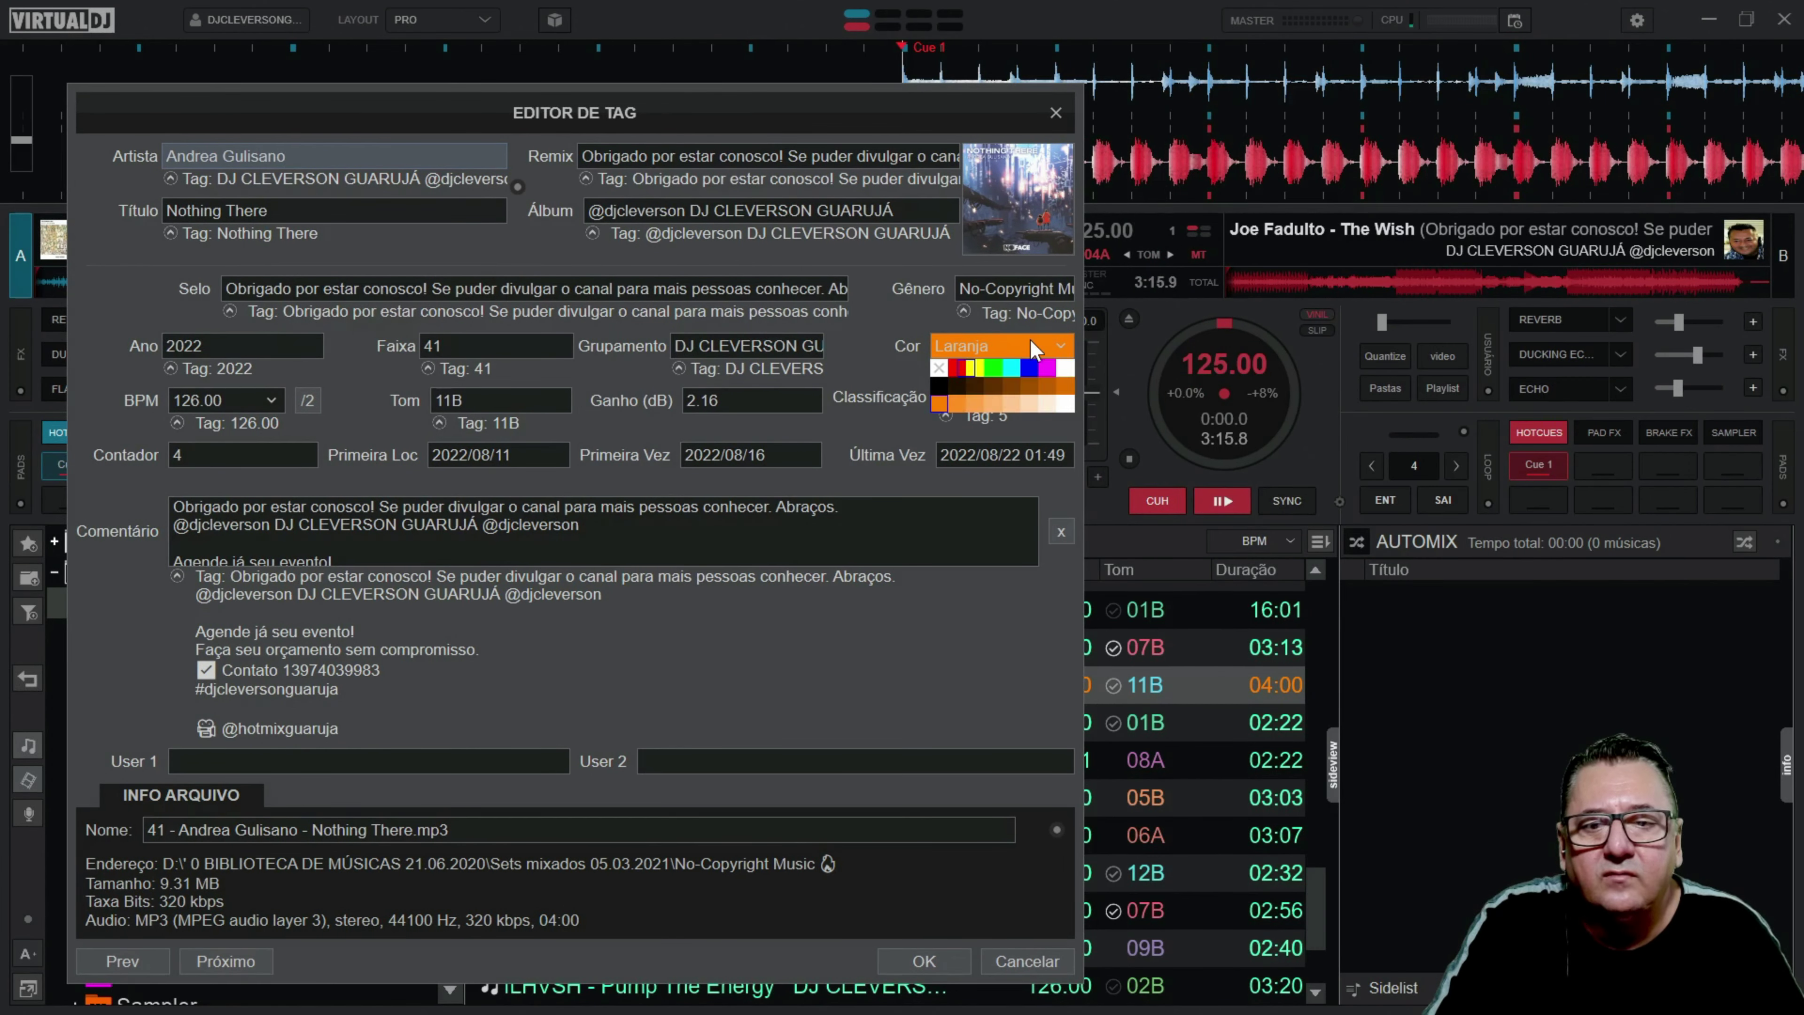
pyautogui.click(1011, 367)
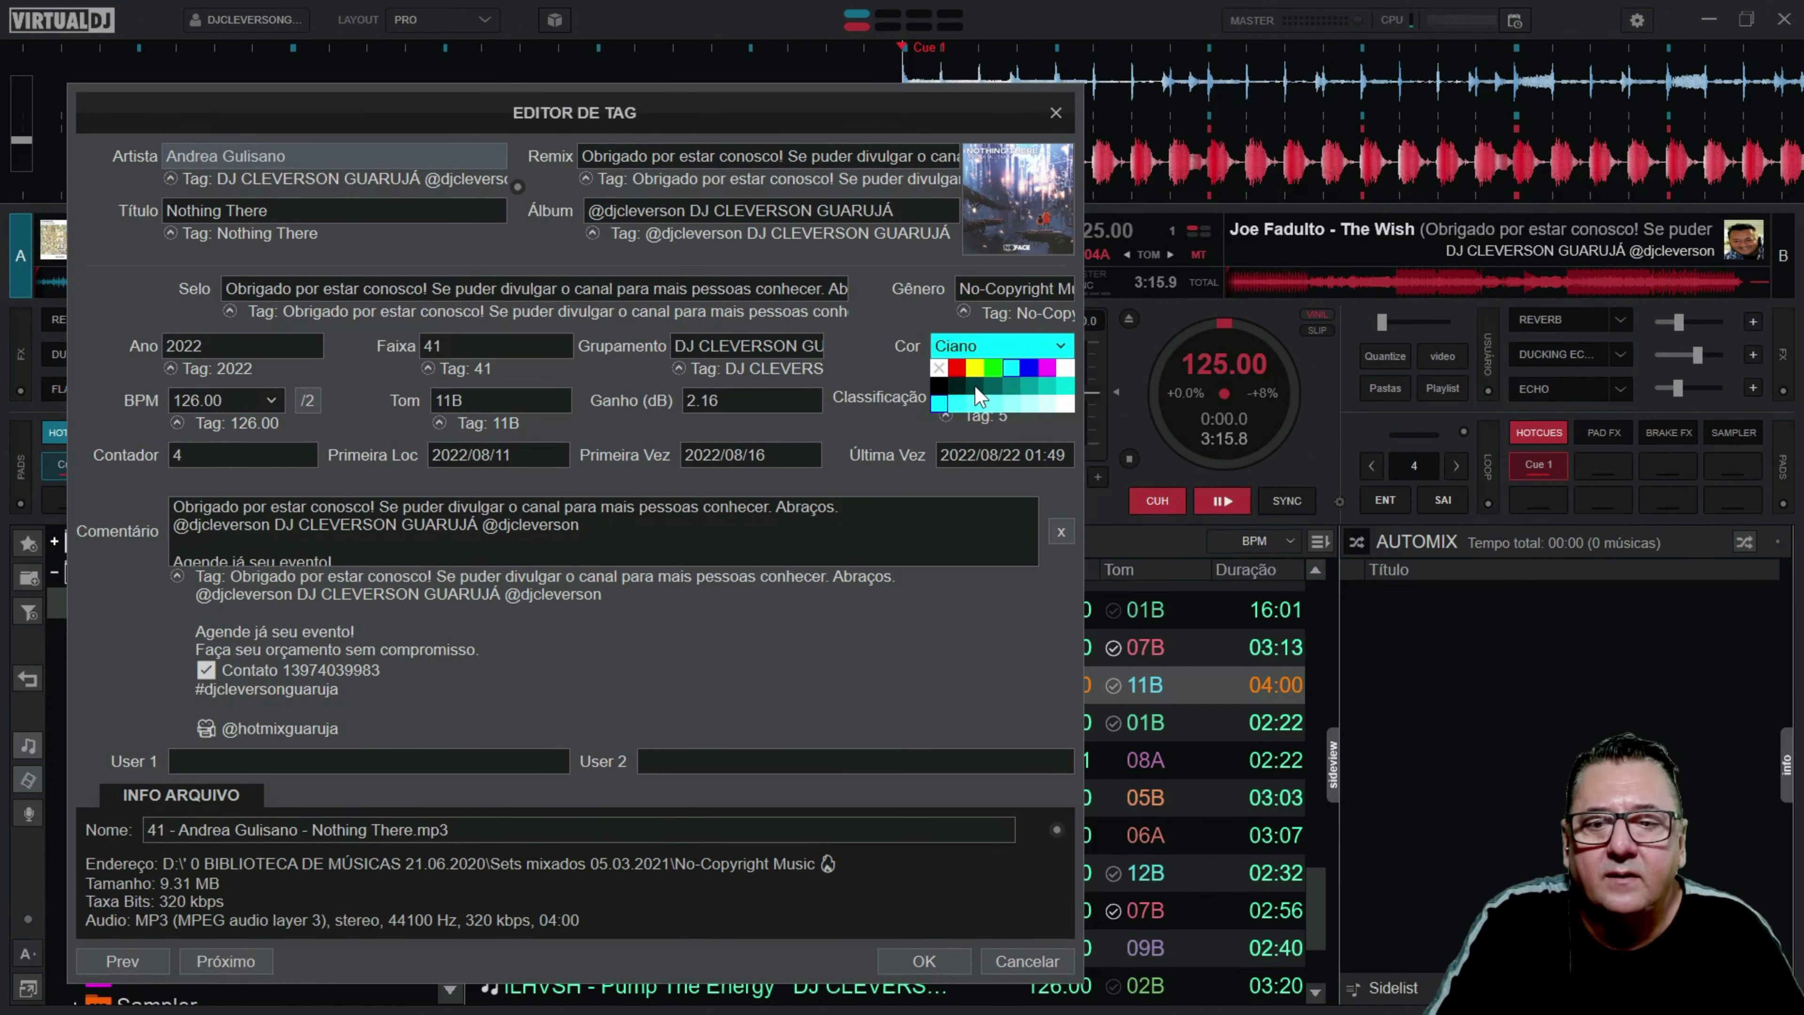
pyautogui.click(955, 402)
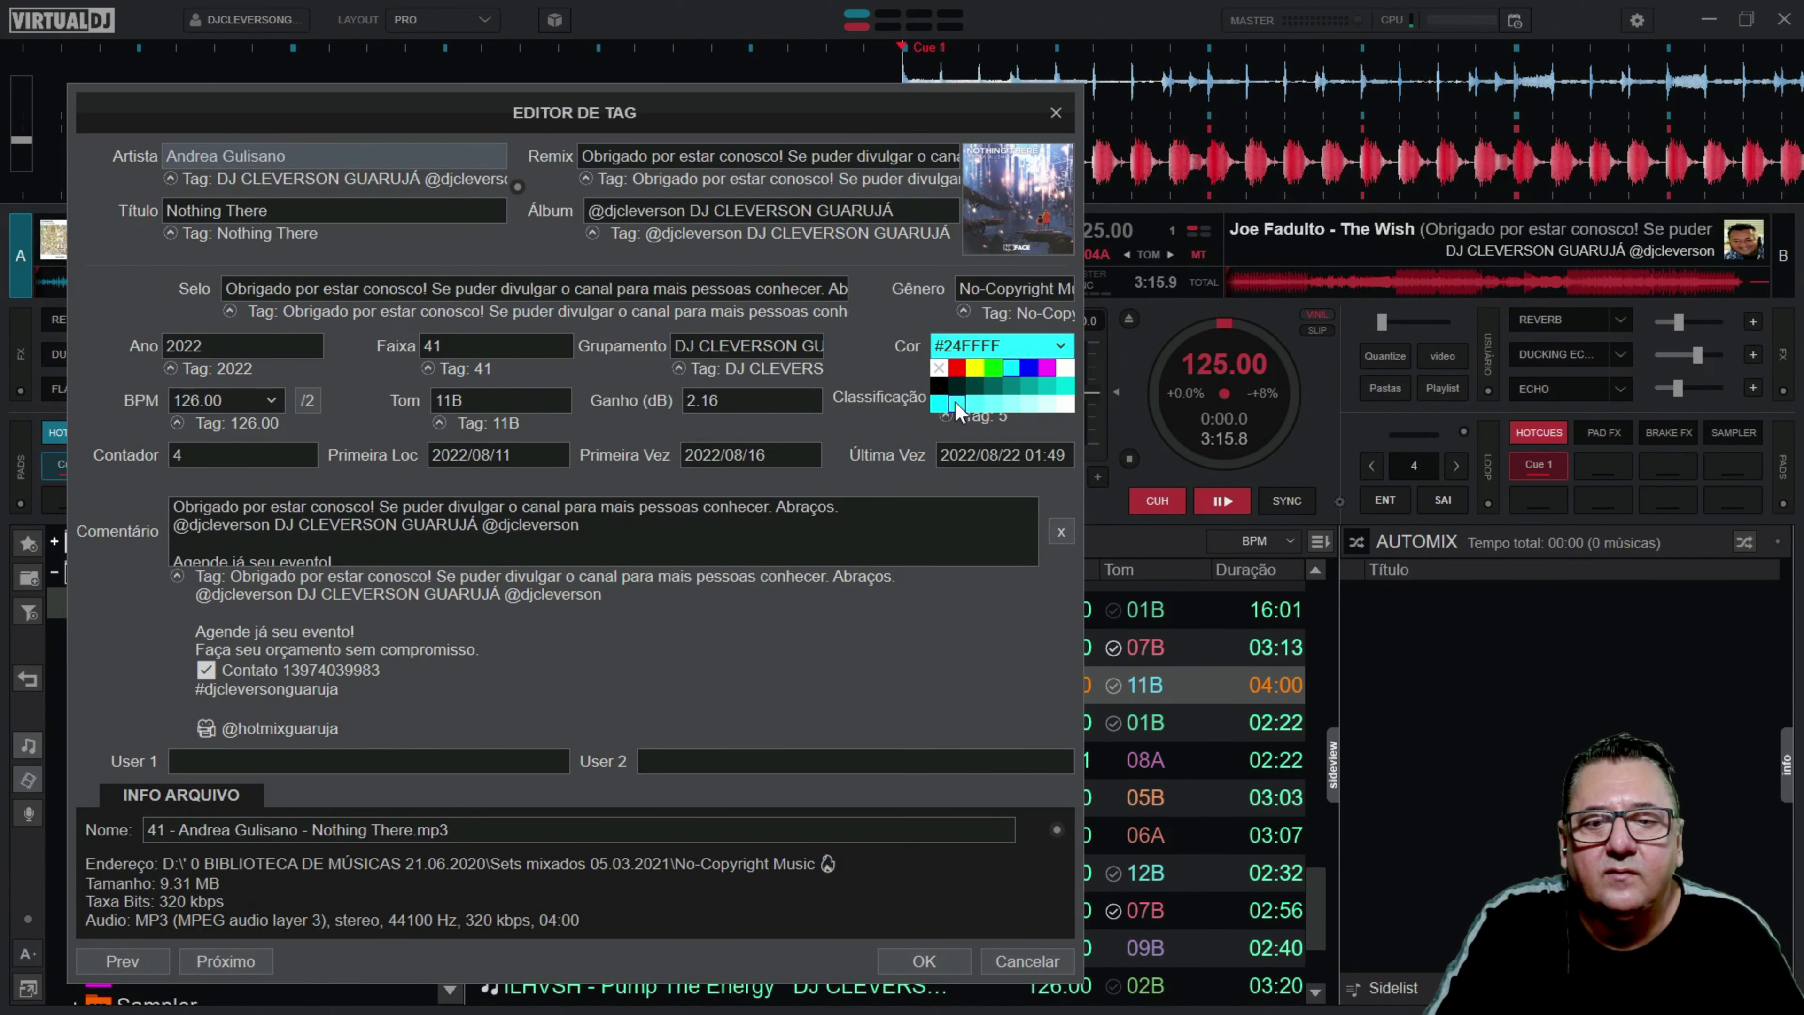
pyautogui.click(1019, 371)
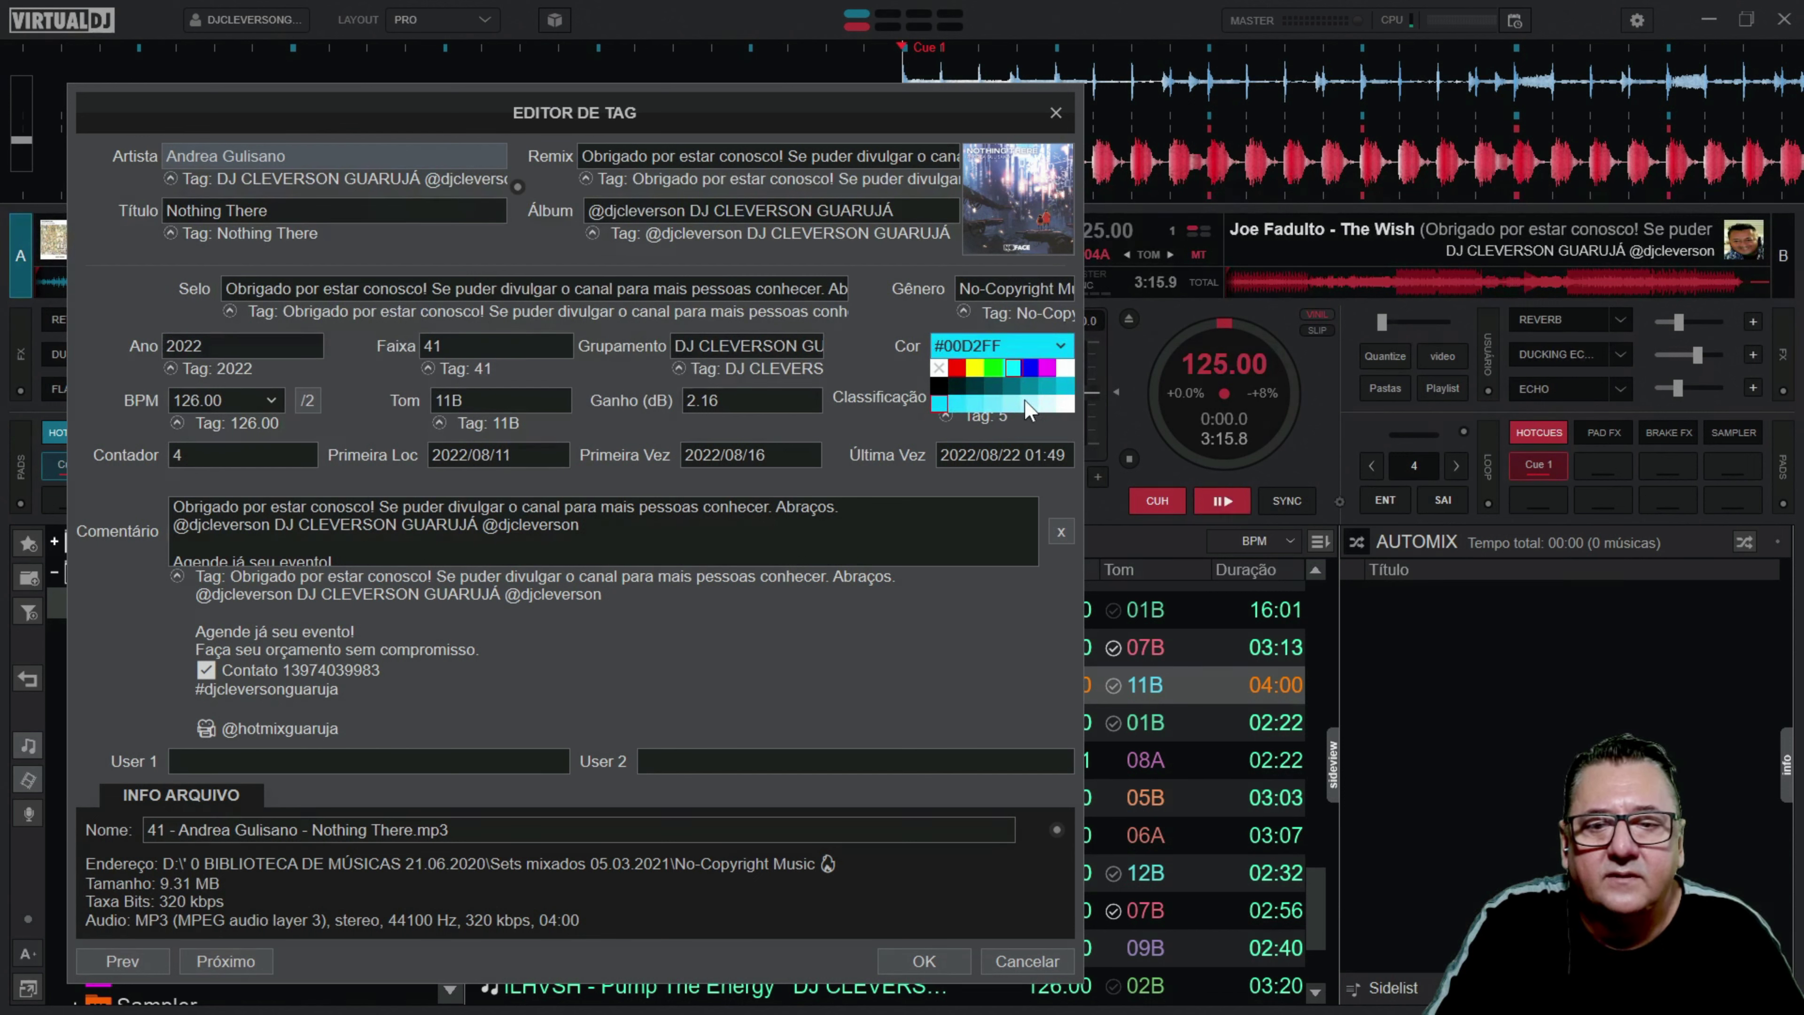
pyautogui.click(957, 404)
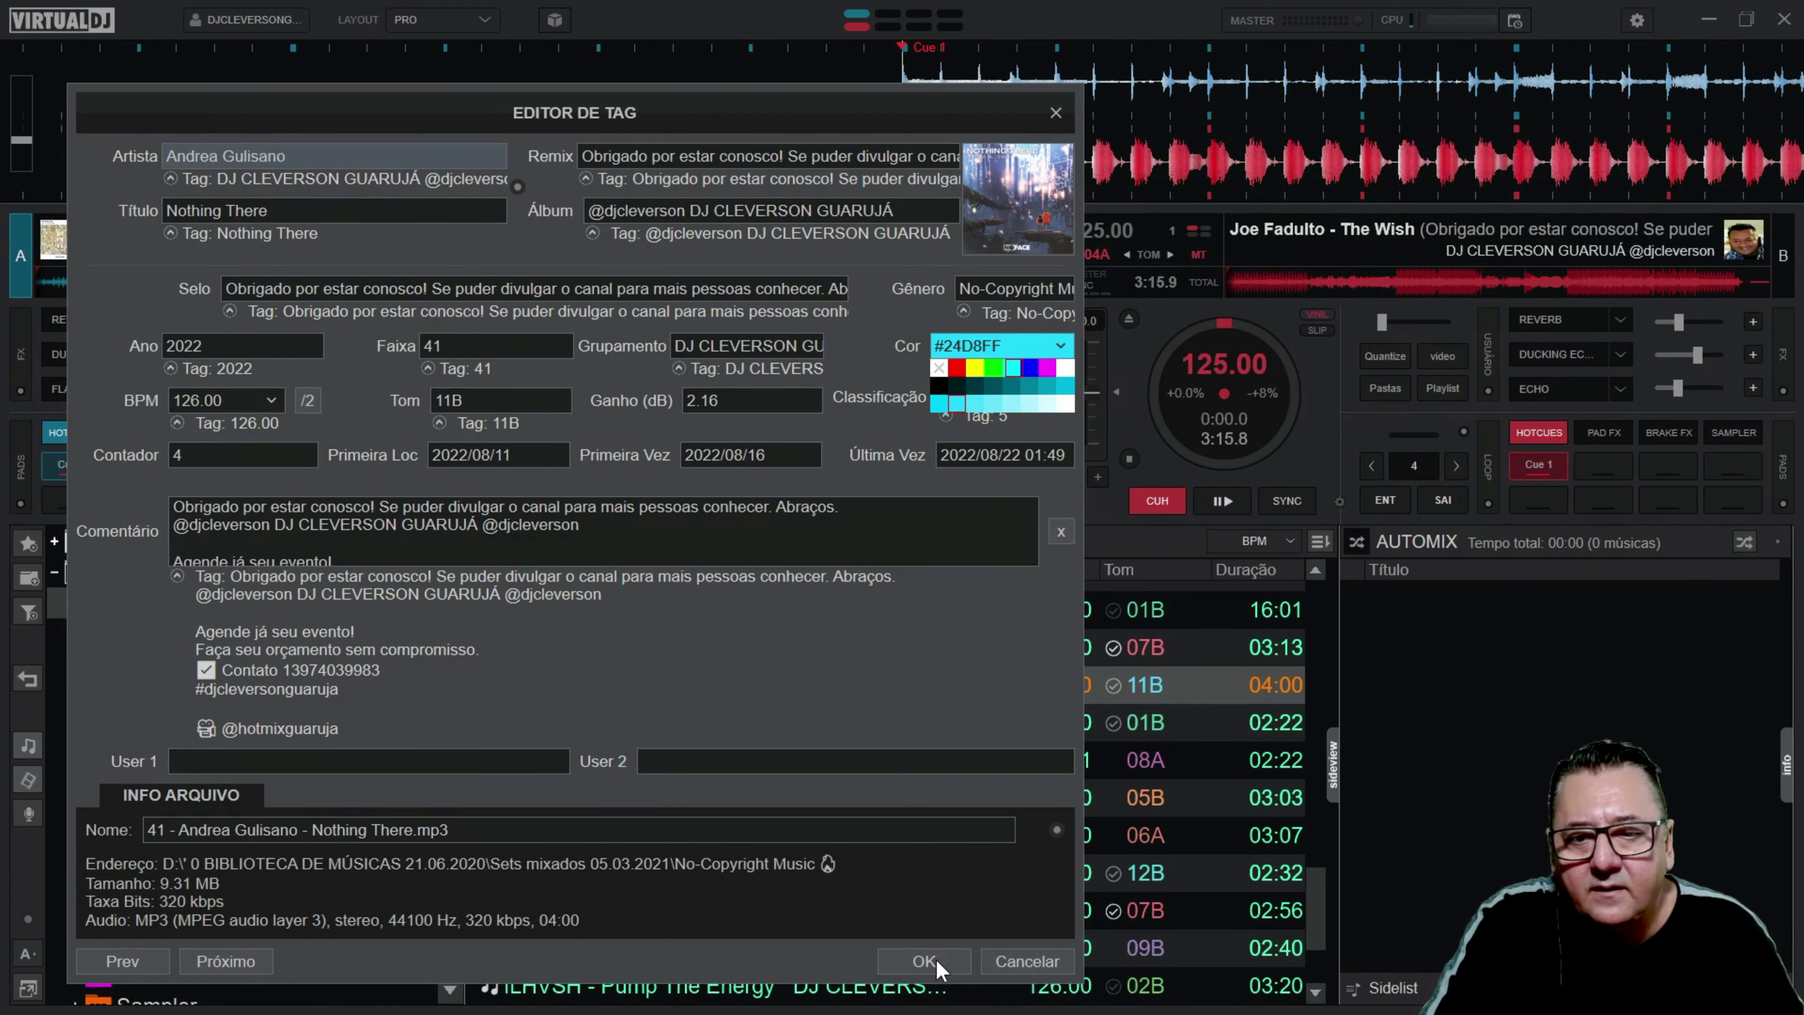
pyautogui.click(923, 959)
pyautogui.click(923, 959)
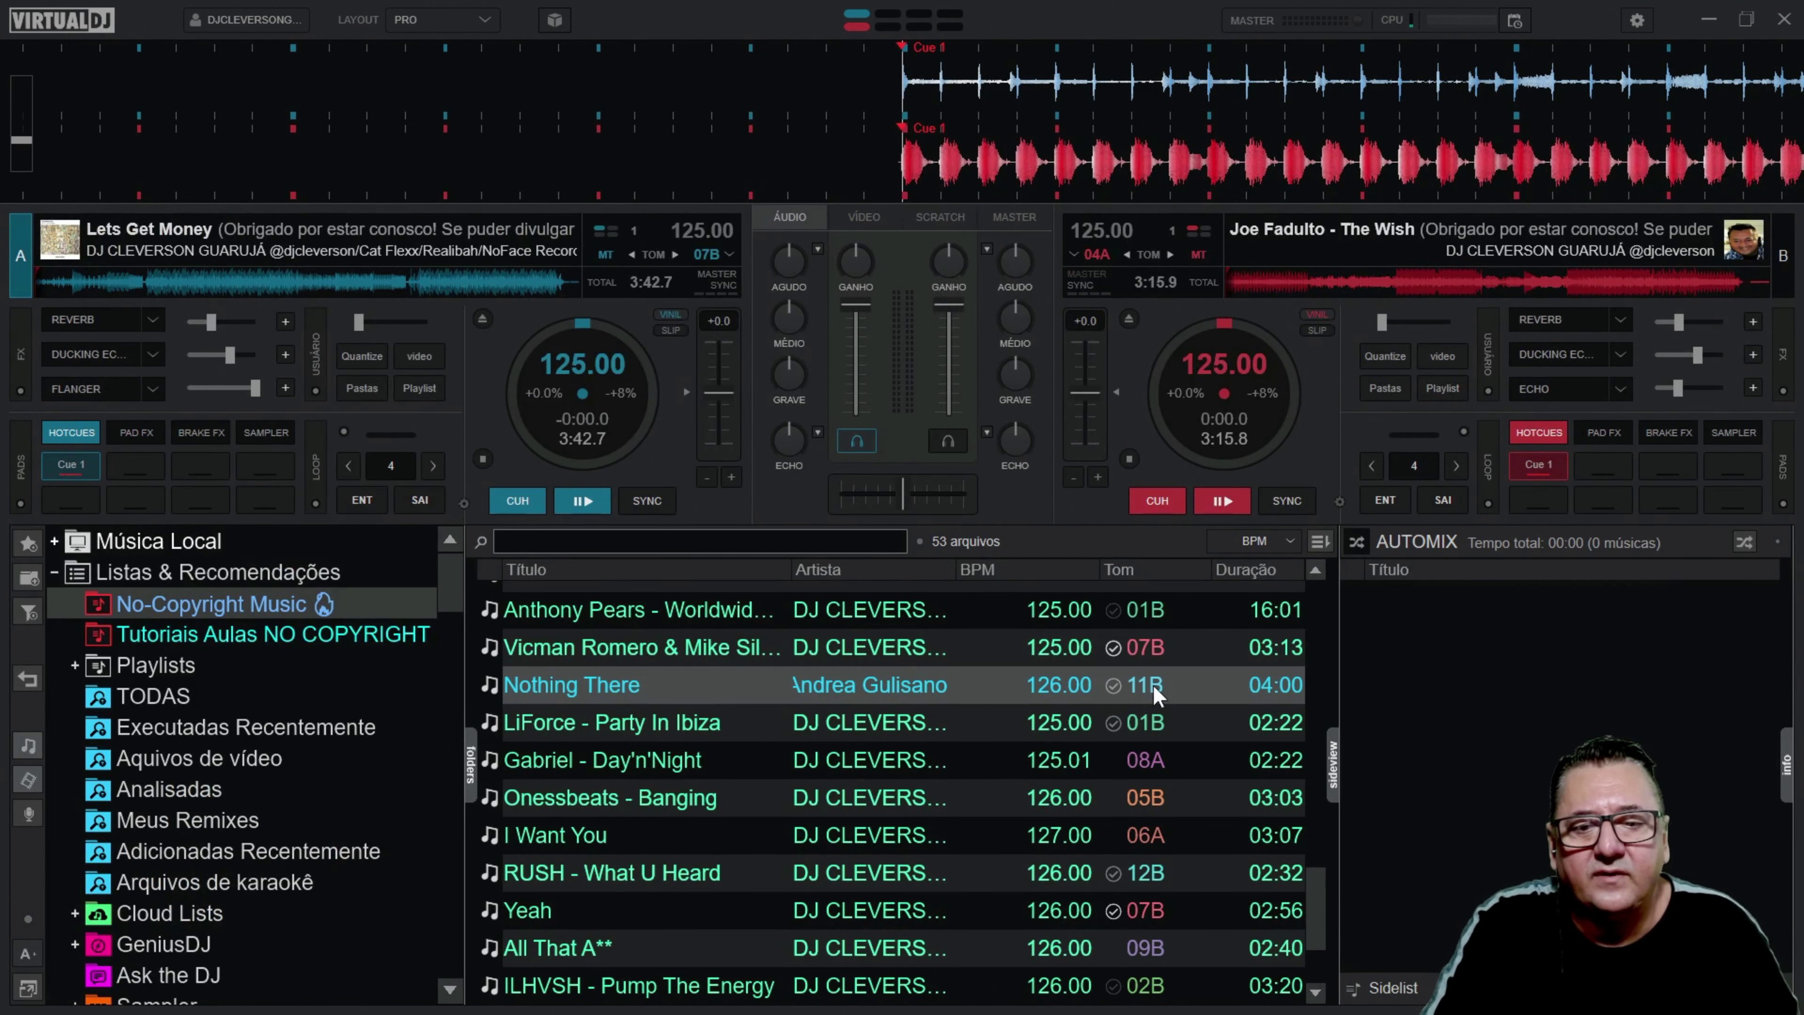
# Step: In the tag of the track just above Nothing There, replace the whole artist text with the artist names copied from its title
pyautogui.click(1135, 722)
pyautogui.rightClick(669, 654)
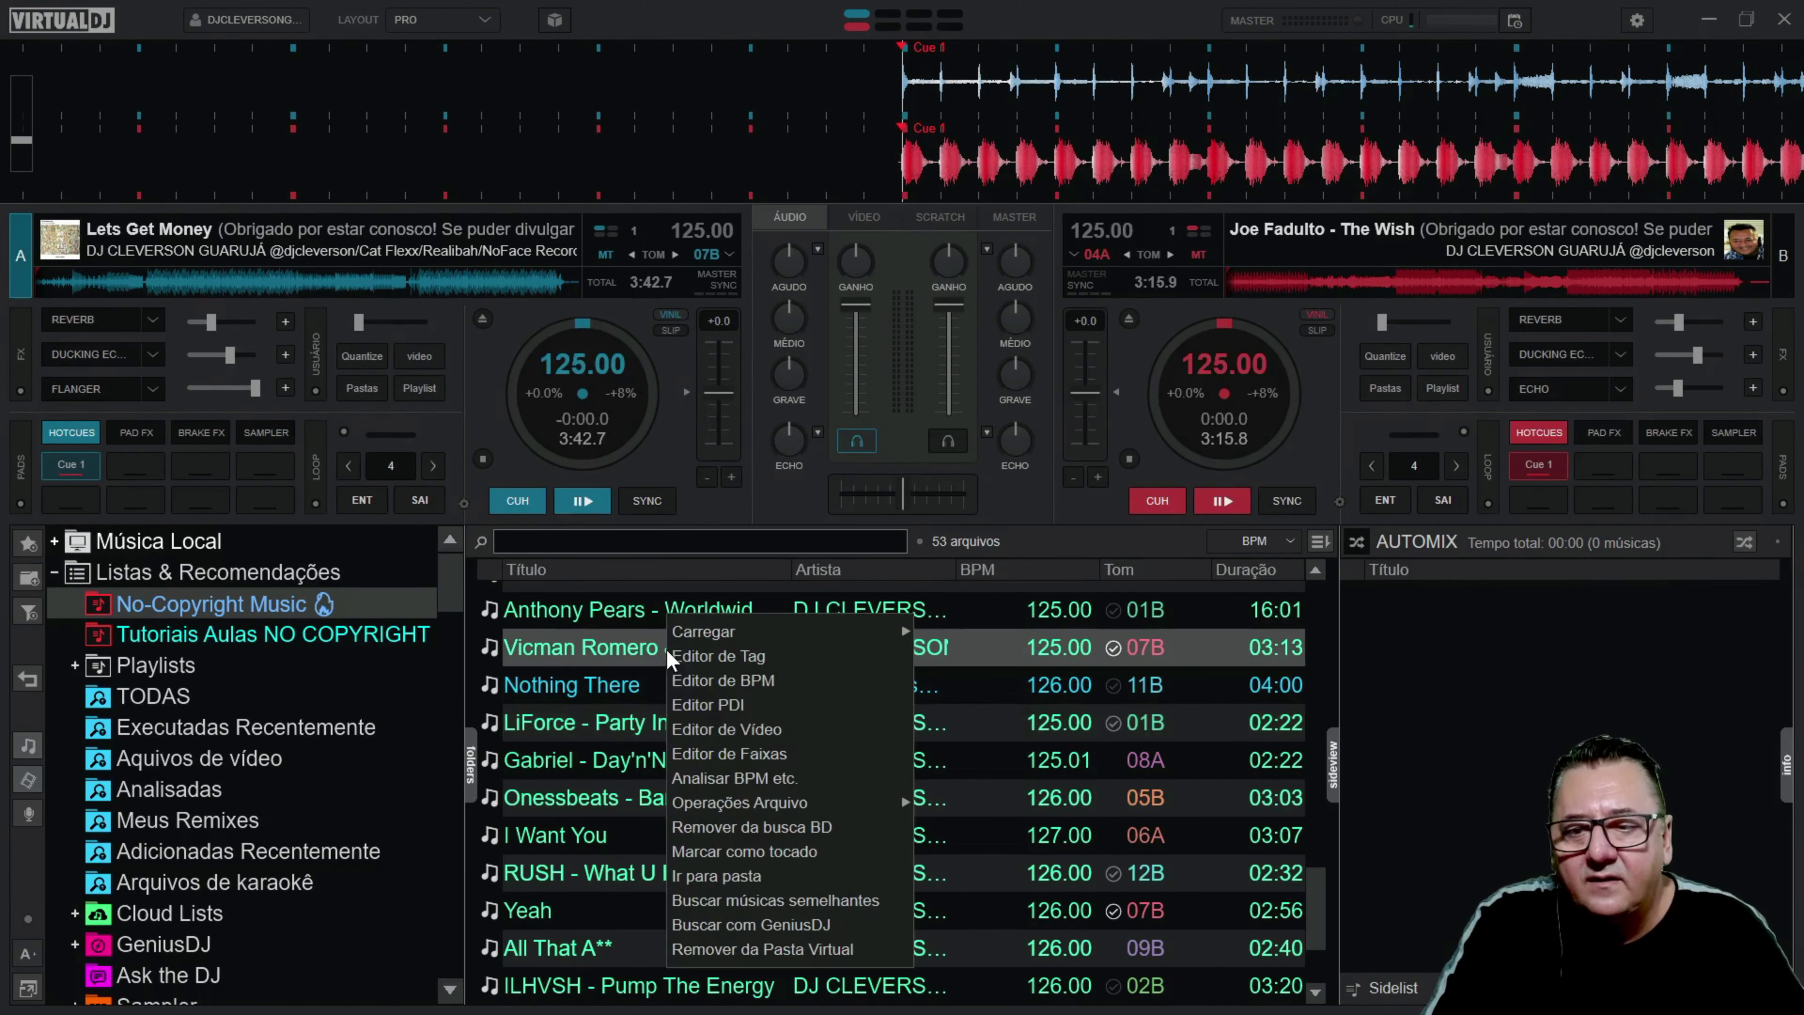
pyautogui.click(692, 650)
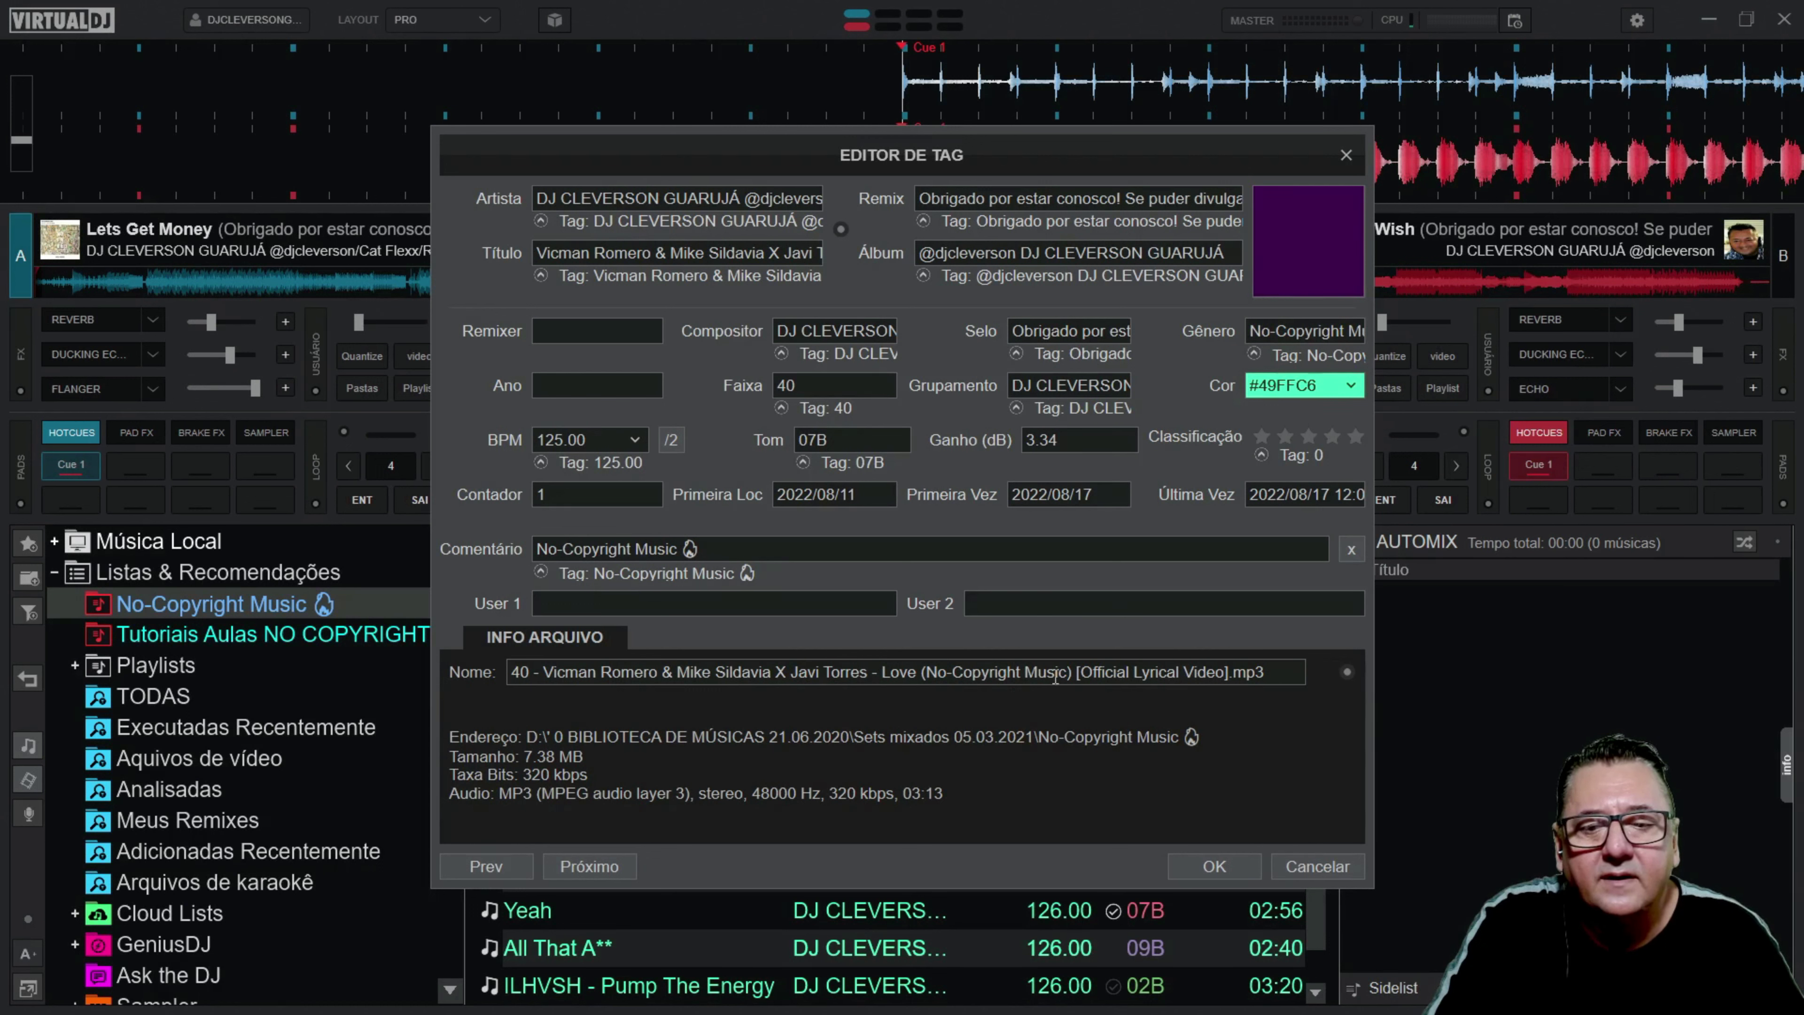
pyautogui.moveTo(761, 253); pyautogui.dragTo(509, 266)
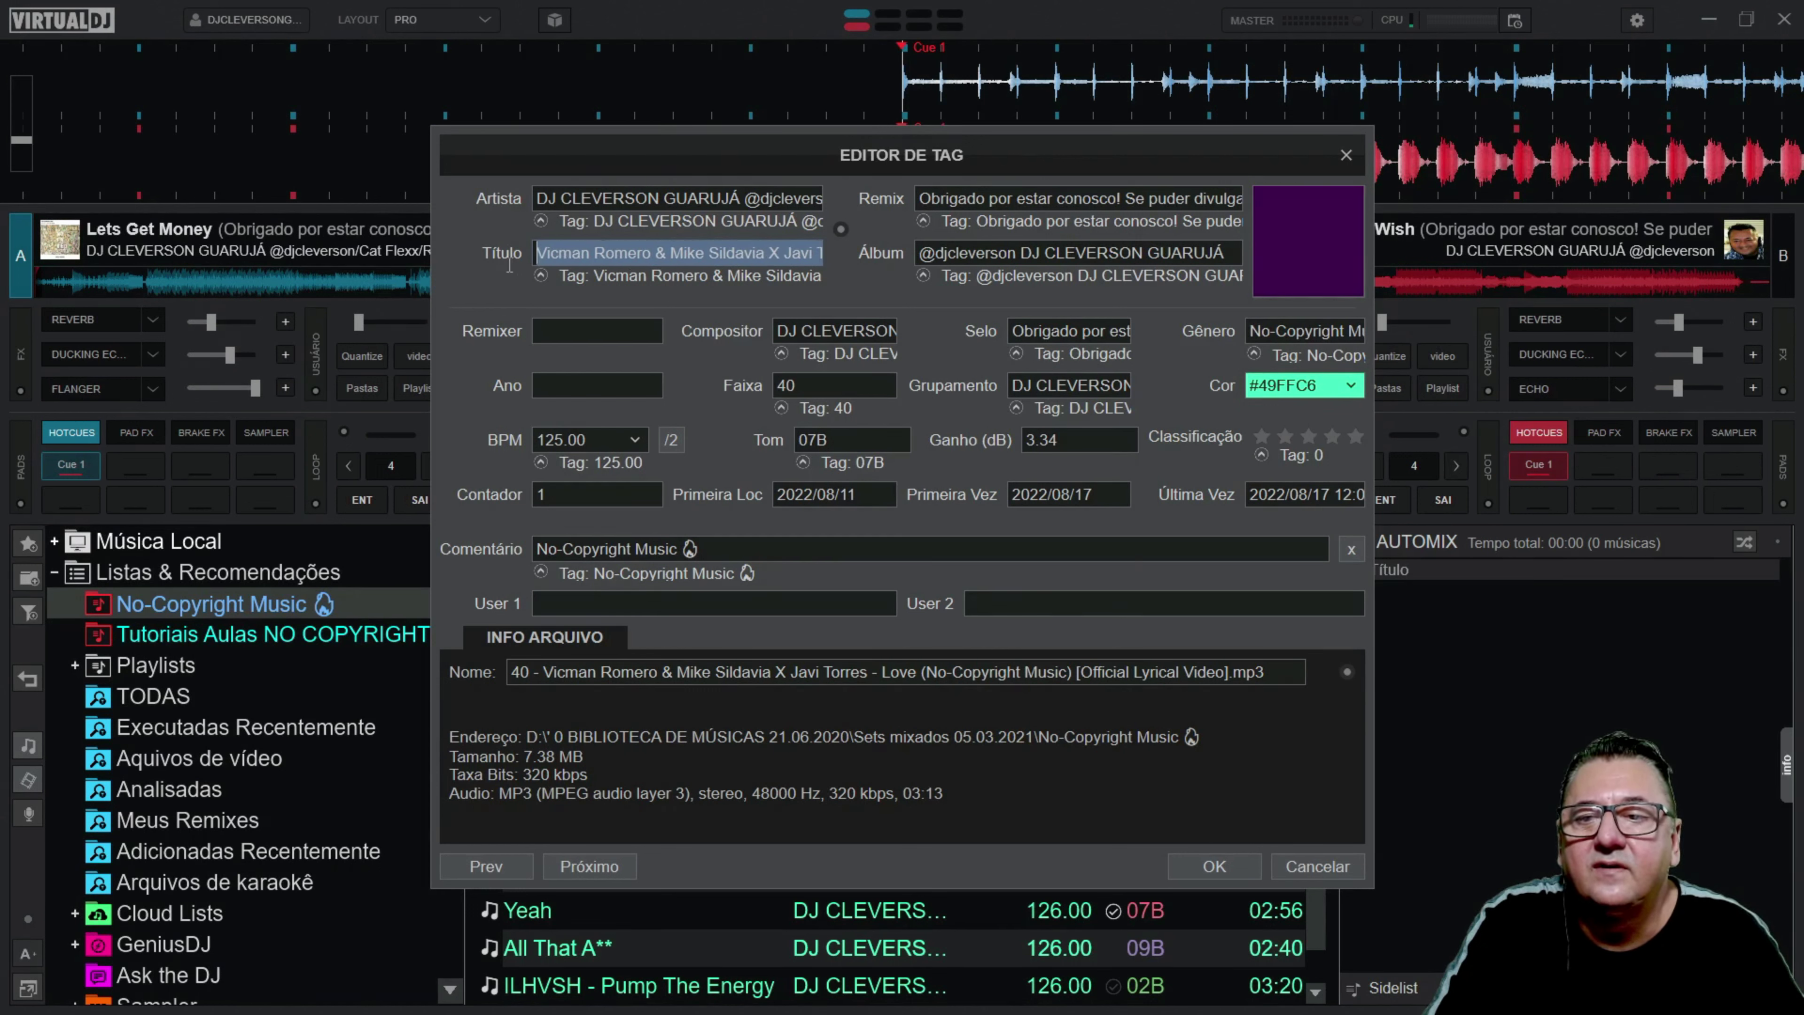
pyautogui.rightClick(553, 258)
pyautogui.click(575, 290)
pyautogui.hotkey('shift', 'Tab')
pyautogui.hotkey('ctrl', 'v')
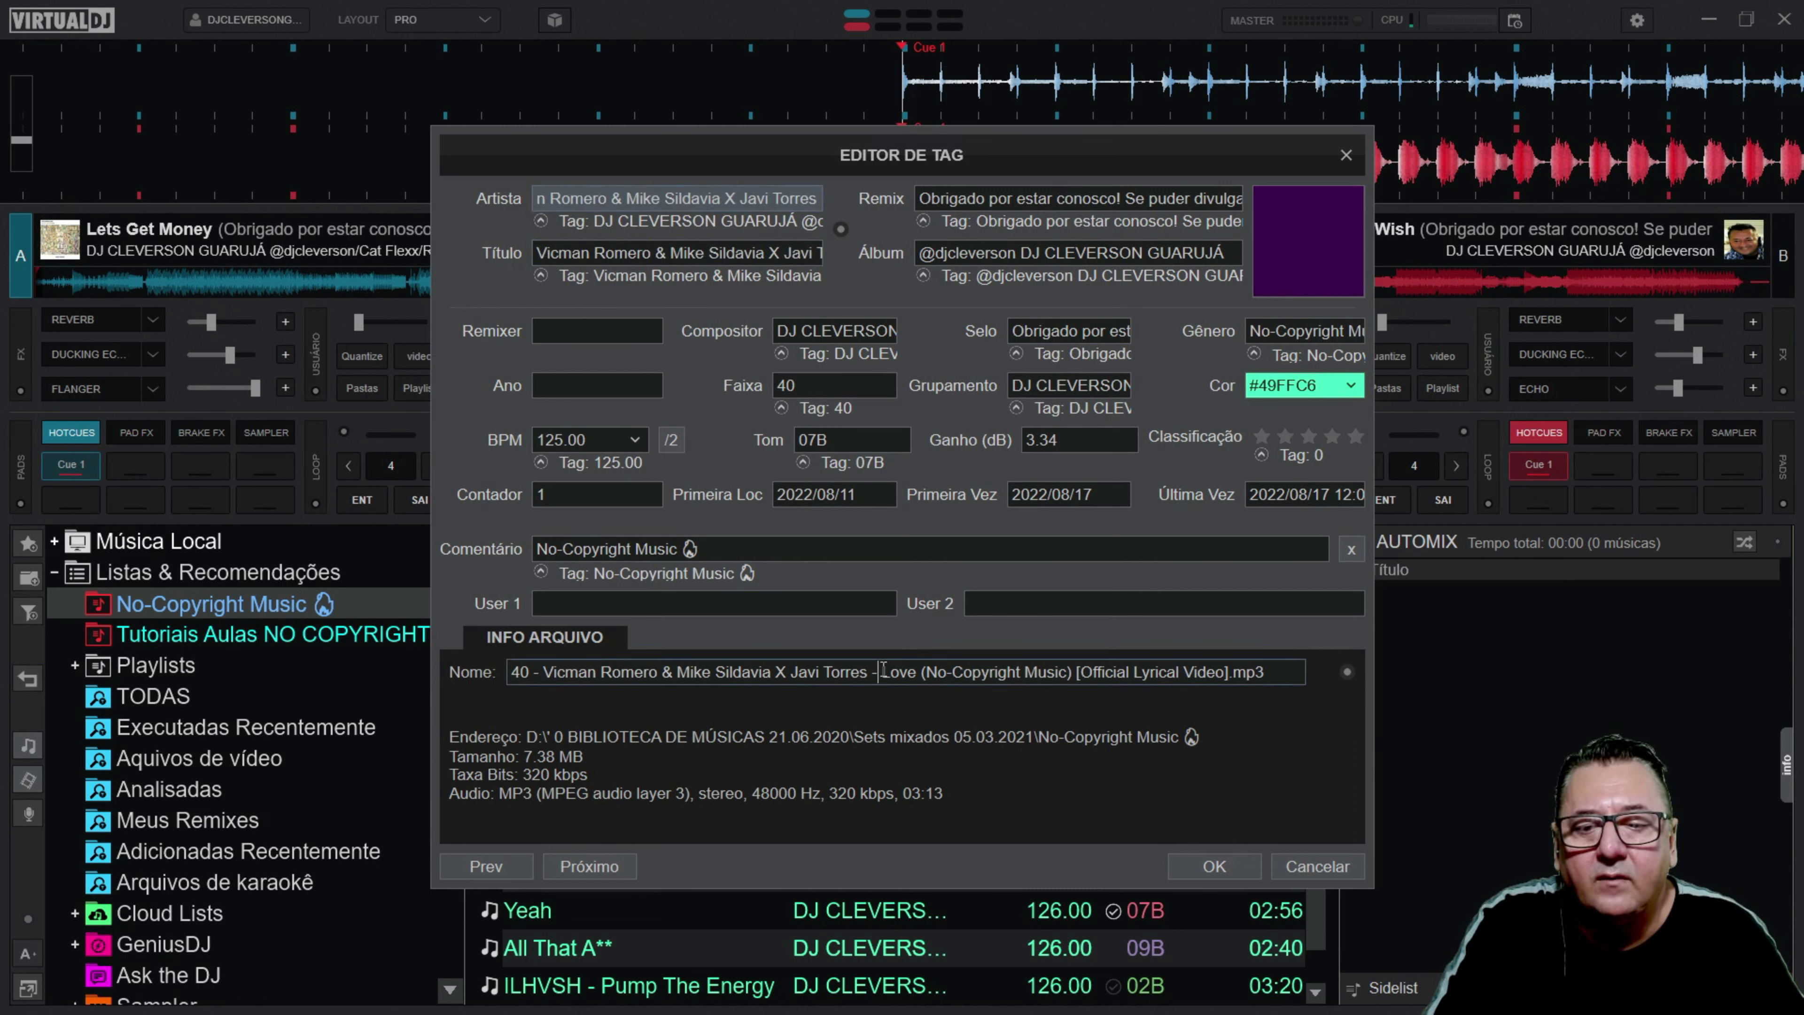
# Step: Replace that track's title with "Love (No-Copyright Music)" copied from its file name
pyautogui.moveTo(1076, 672); pyautogui.dragTo(883, 671)
pyautogui.rightClick(896, 672)
pyautogui.click(926, 719)
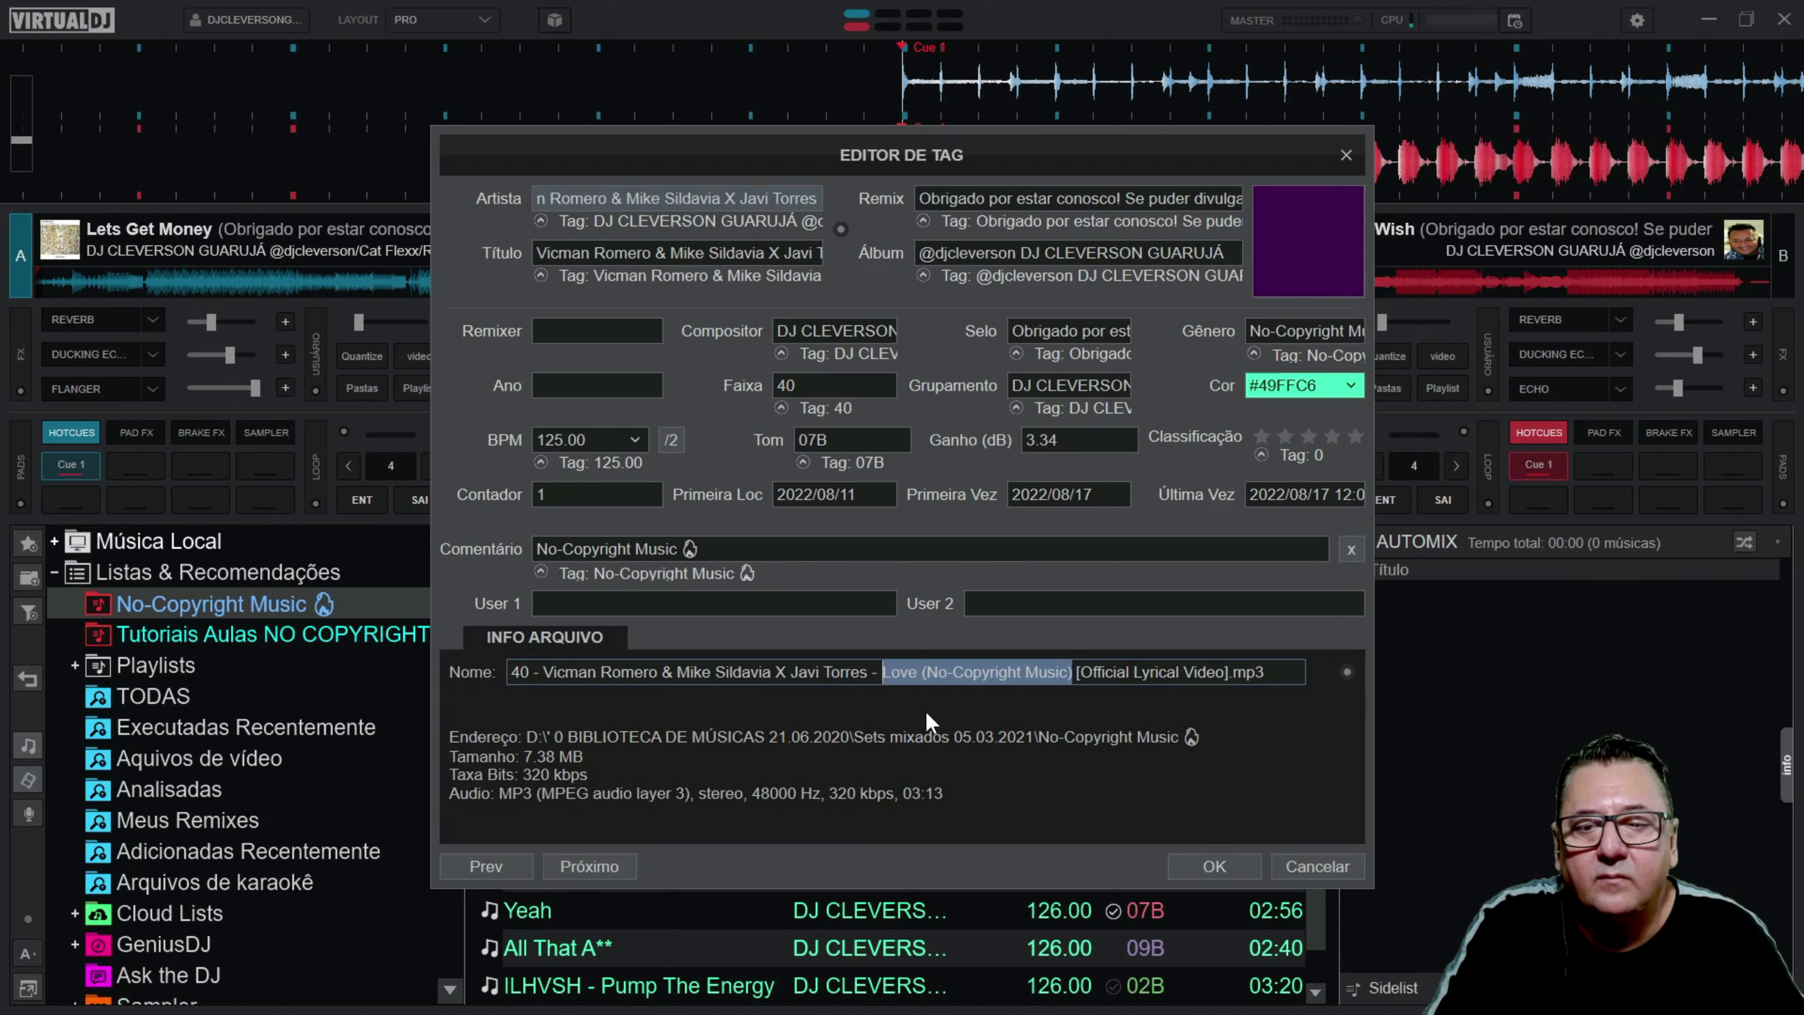
pyautogui.tripleClick(781, 253)
pyautogui.rightClick(785, 256)
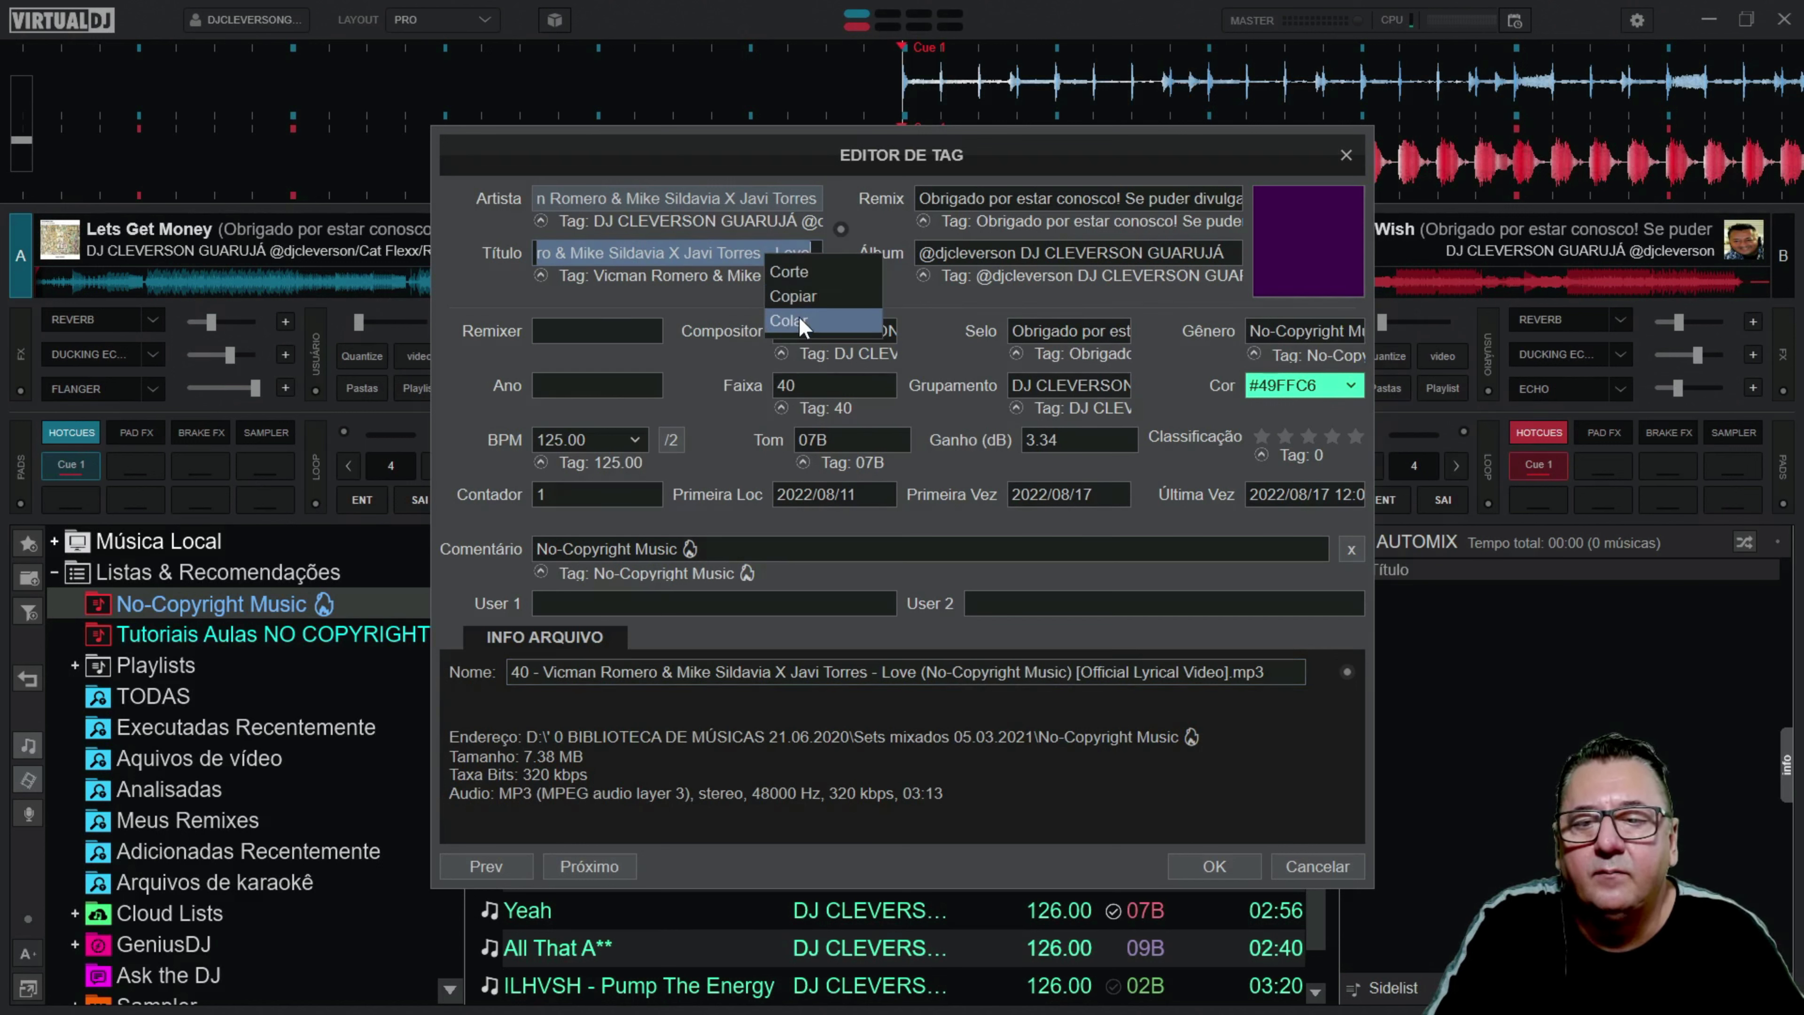
pyautogui.click(797, 316)
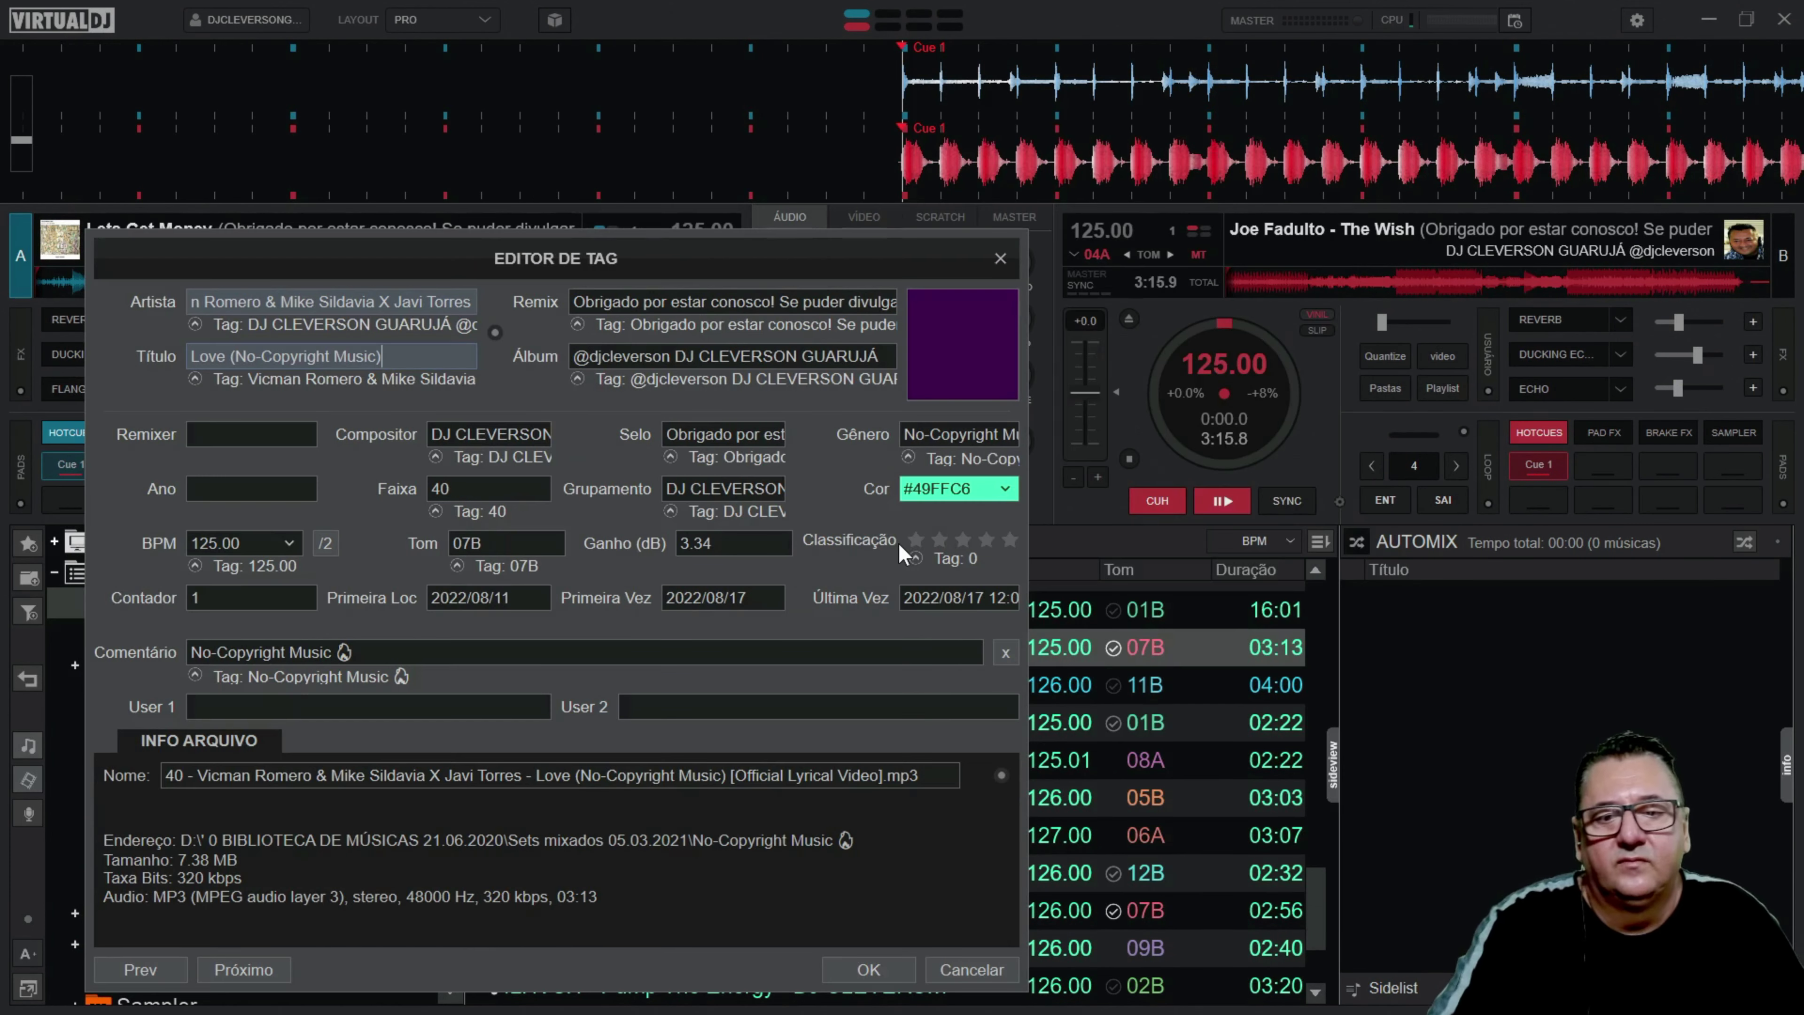
# Step: Set the tag colour of Love (No-Copyright Music) to pink #FF249F and save the tag edits
pyautogui.click(975, 490)
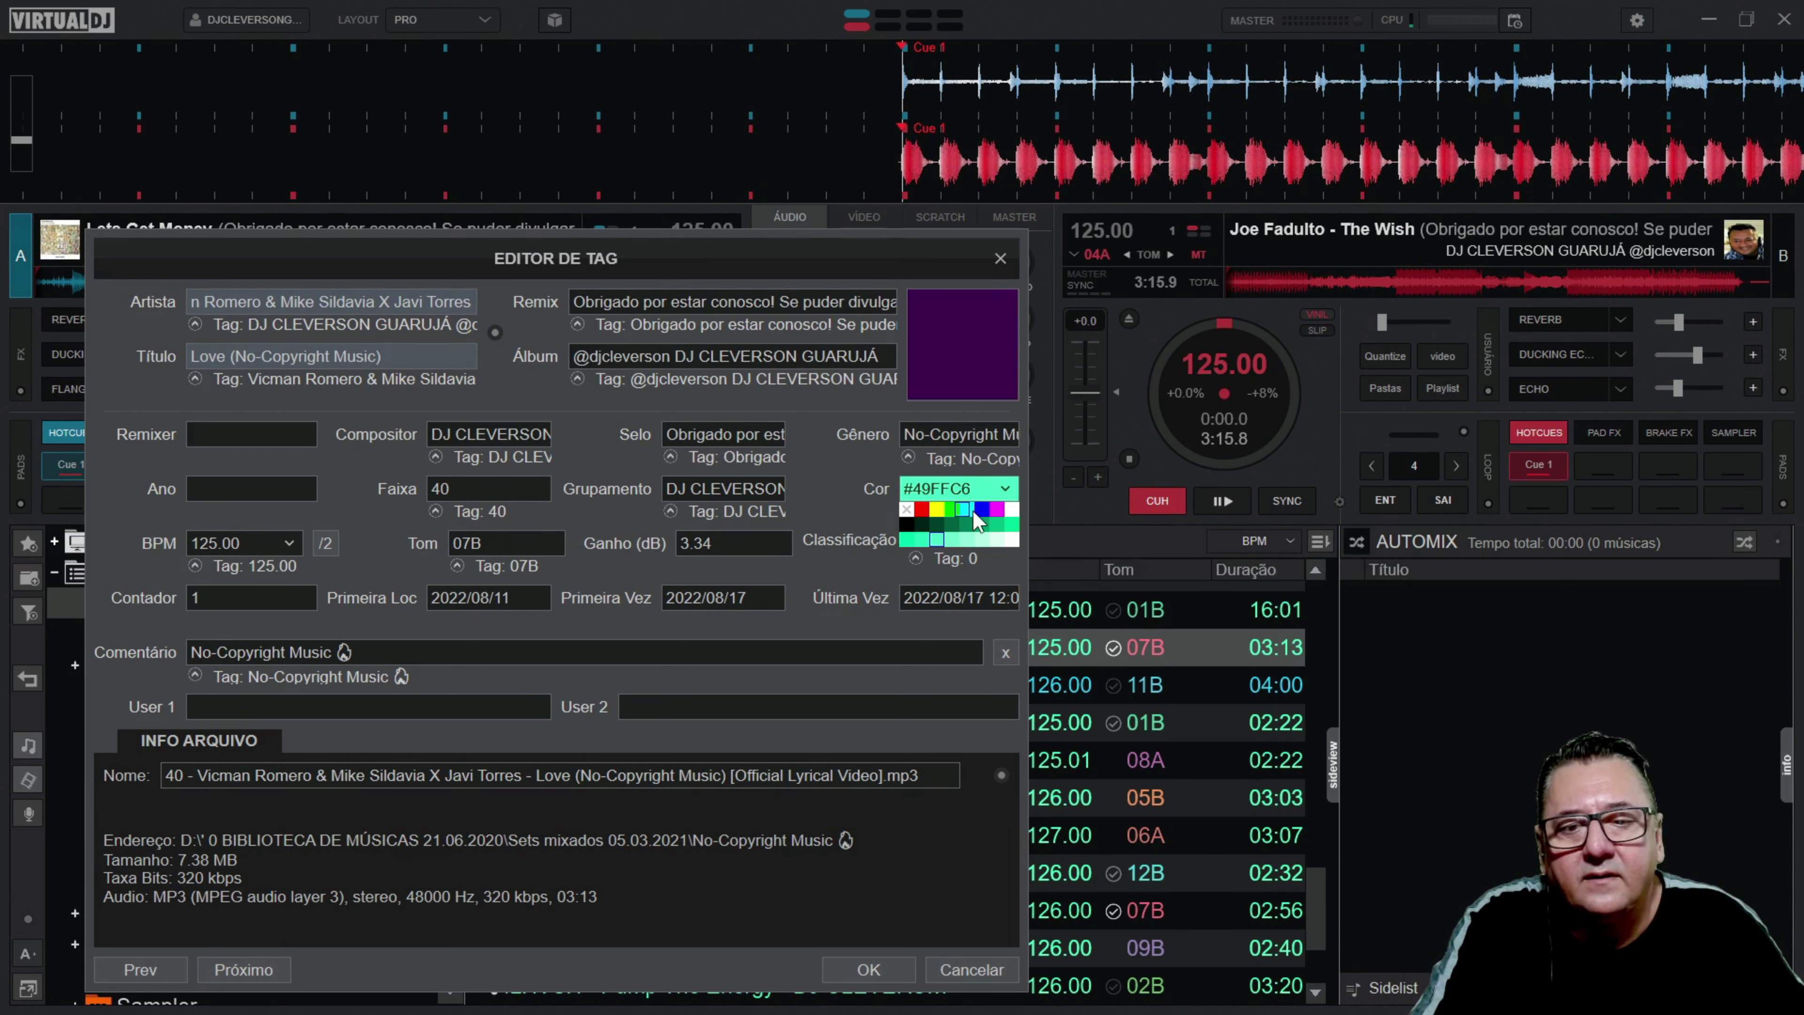
pyautogui.click(996, 509)
pyautogui.click(935, 539)
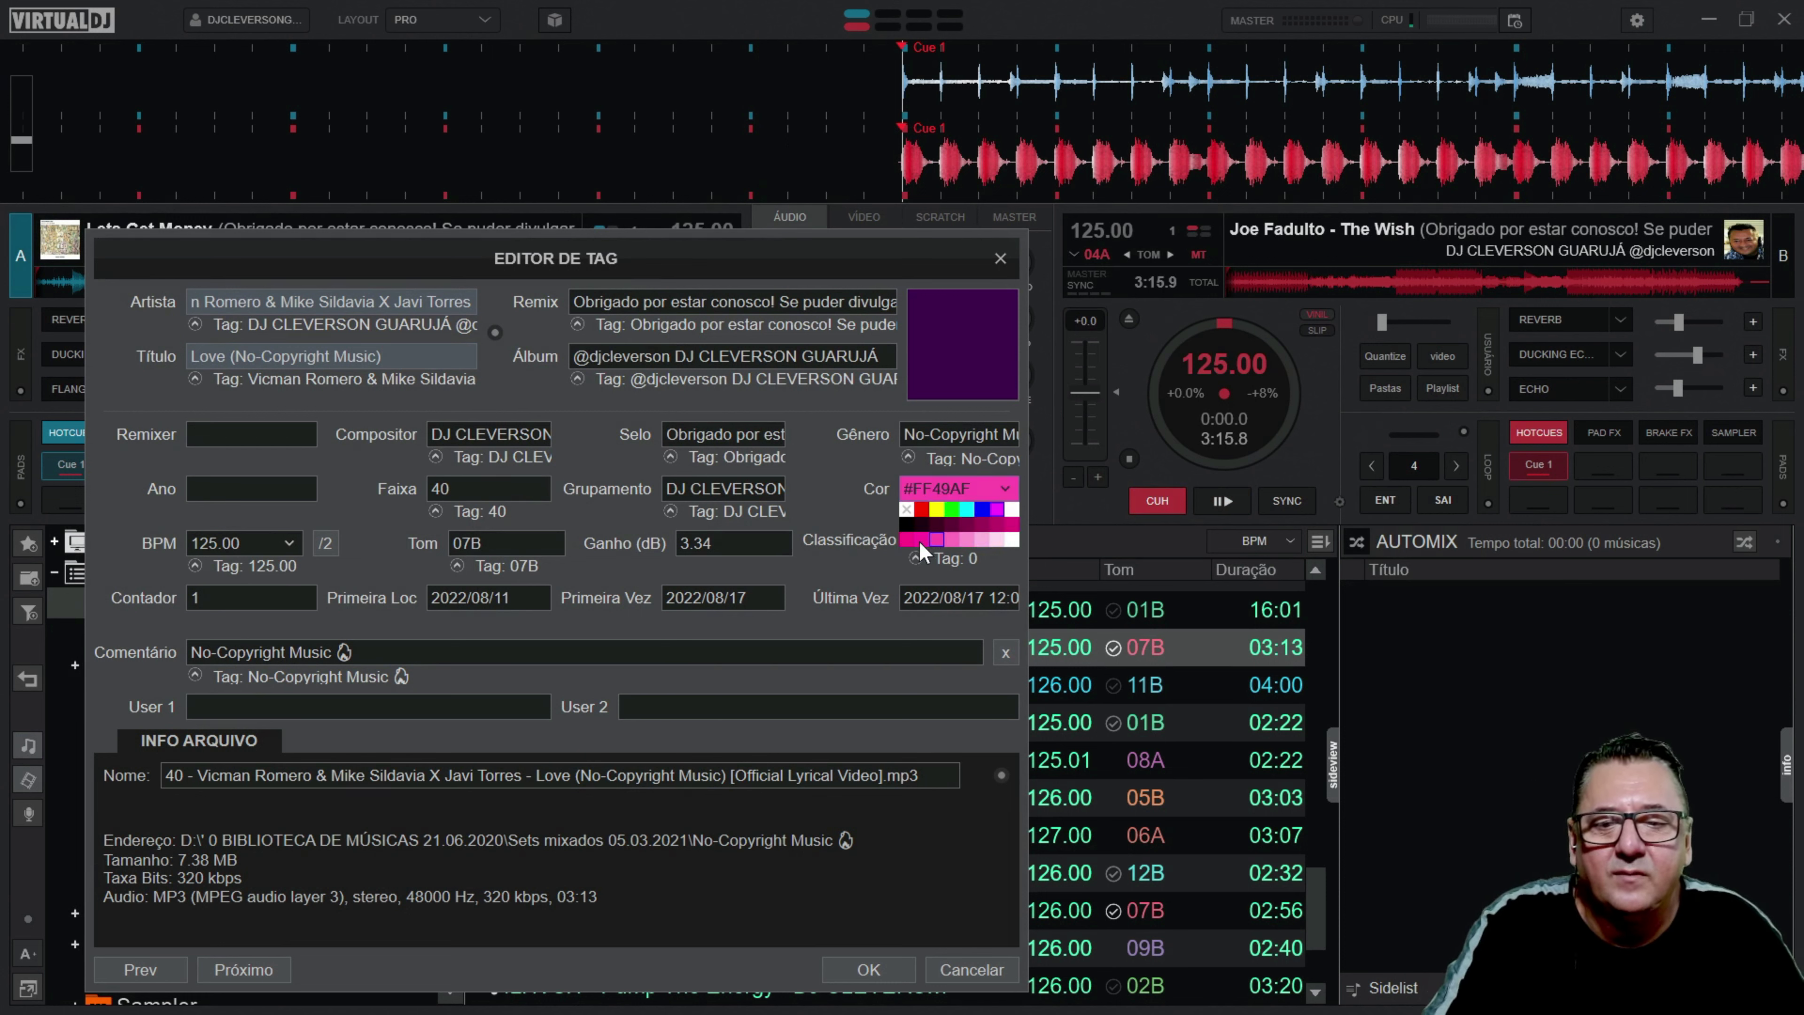
pyautogui.click(922, 539)
pyautogui.click(874, 966)
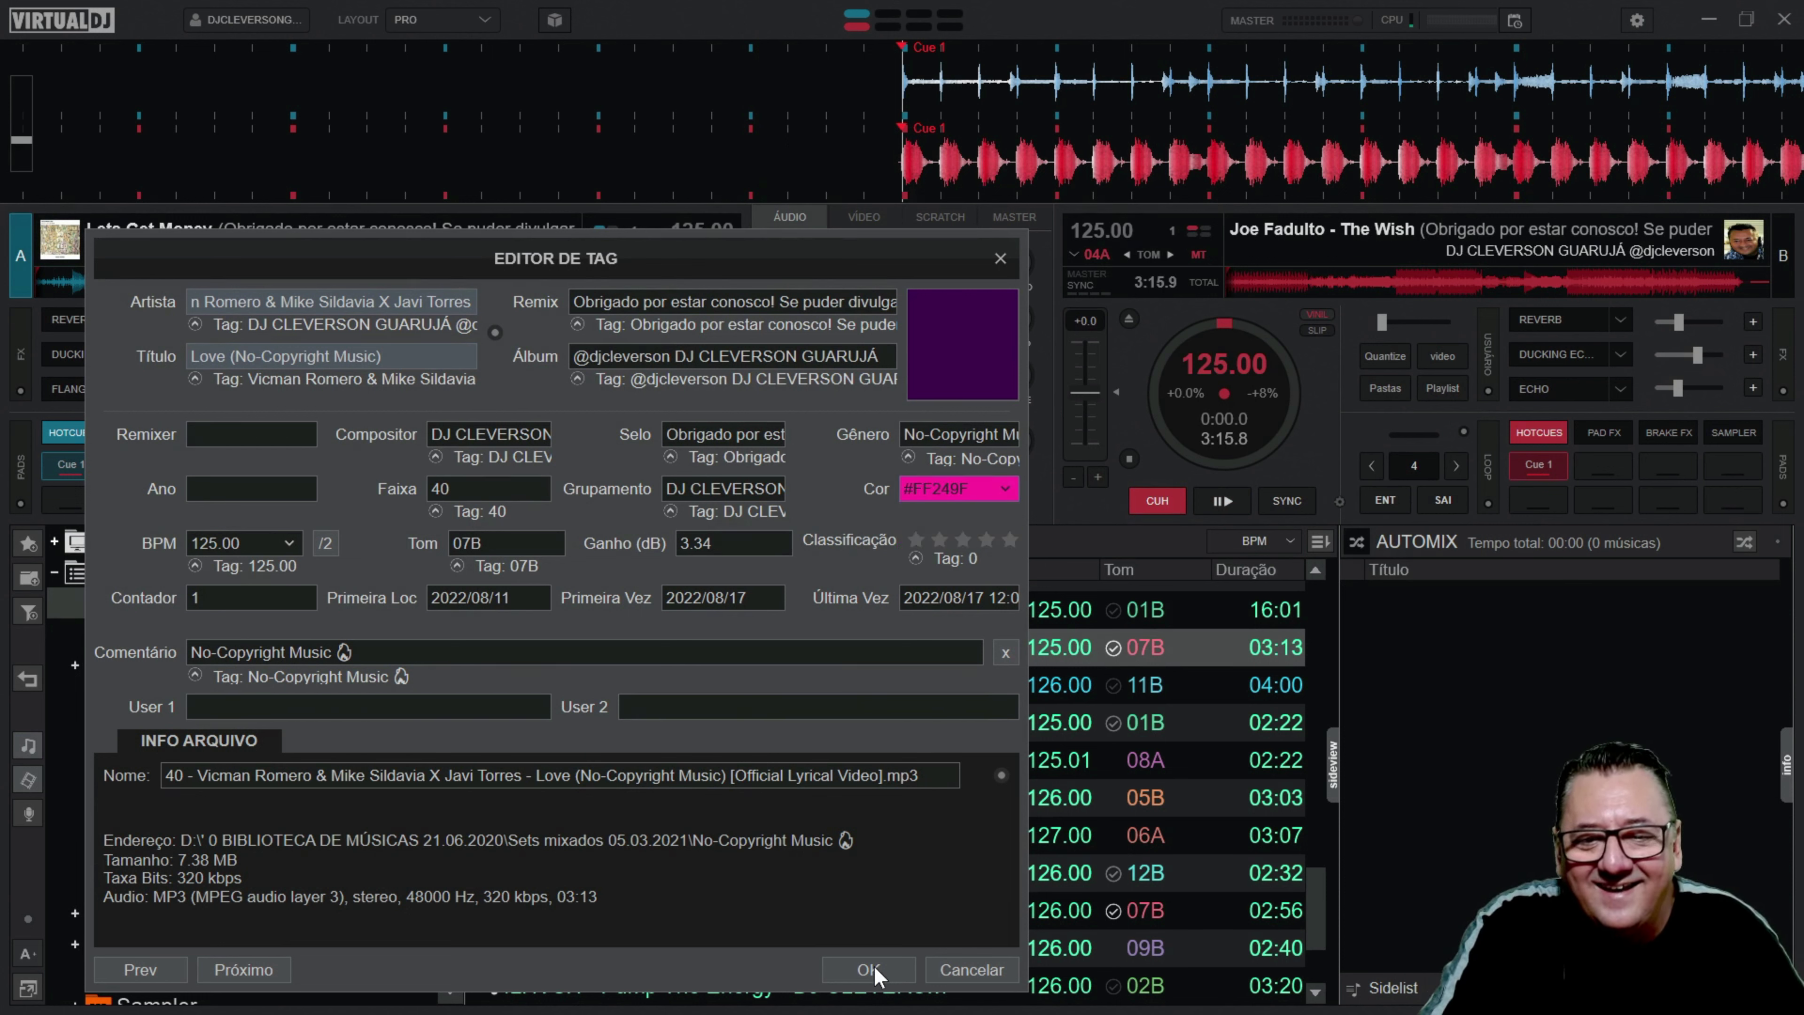
pyautogui.click(874, 966)
# Step: Reopen the tag of Love (No-Copyright Music), change its colour to a deeper pink and save the tag
pyautogui.rightClick(1060, 653)
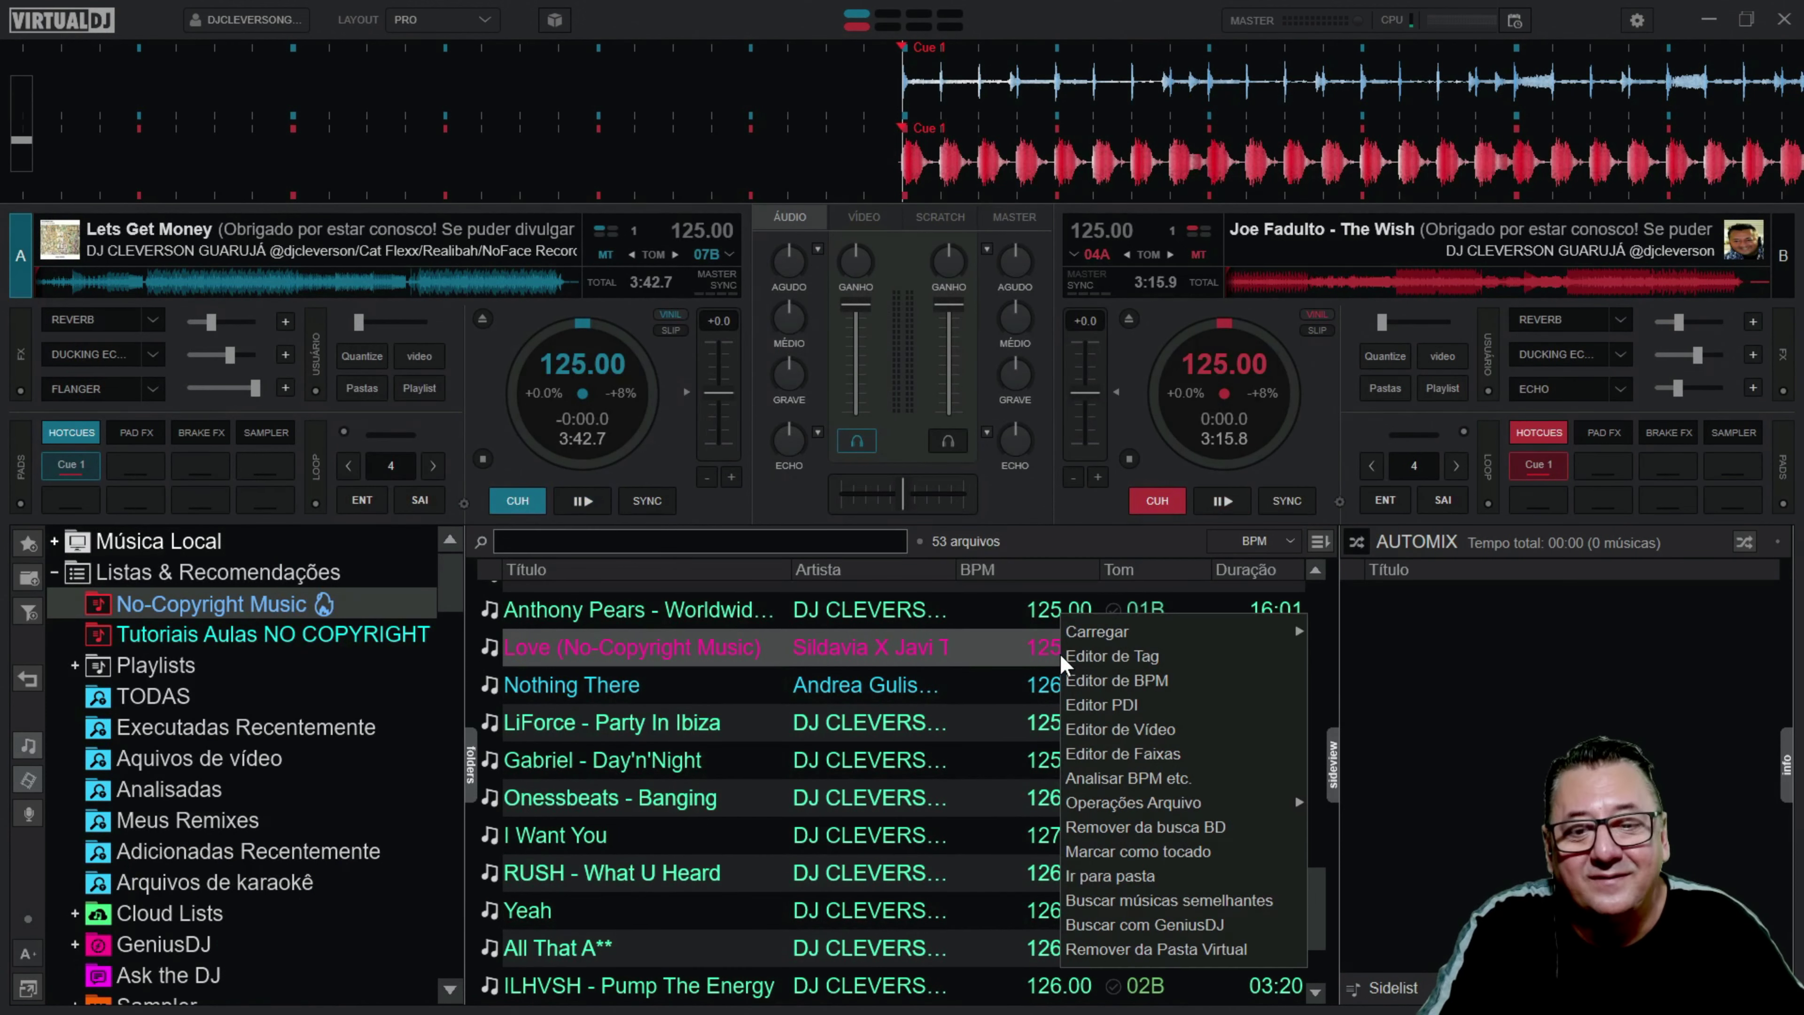
pyautogui.click(1080, 654)
pyautogui.click(1292, 385)
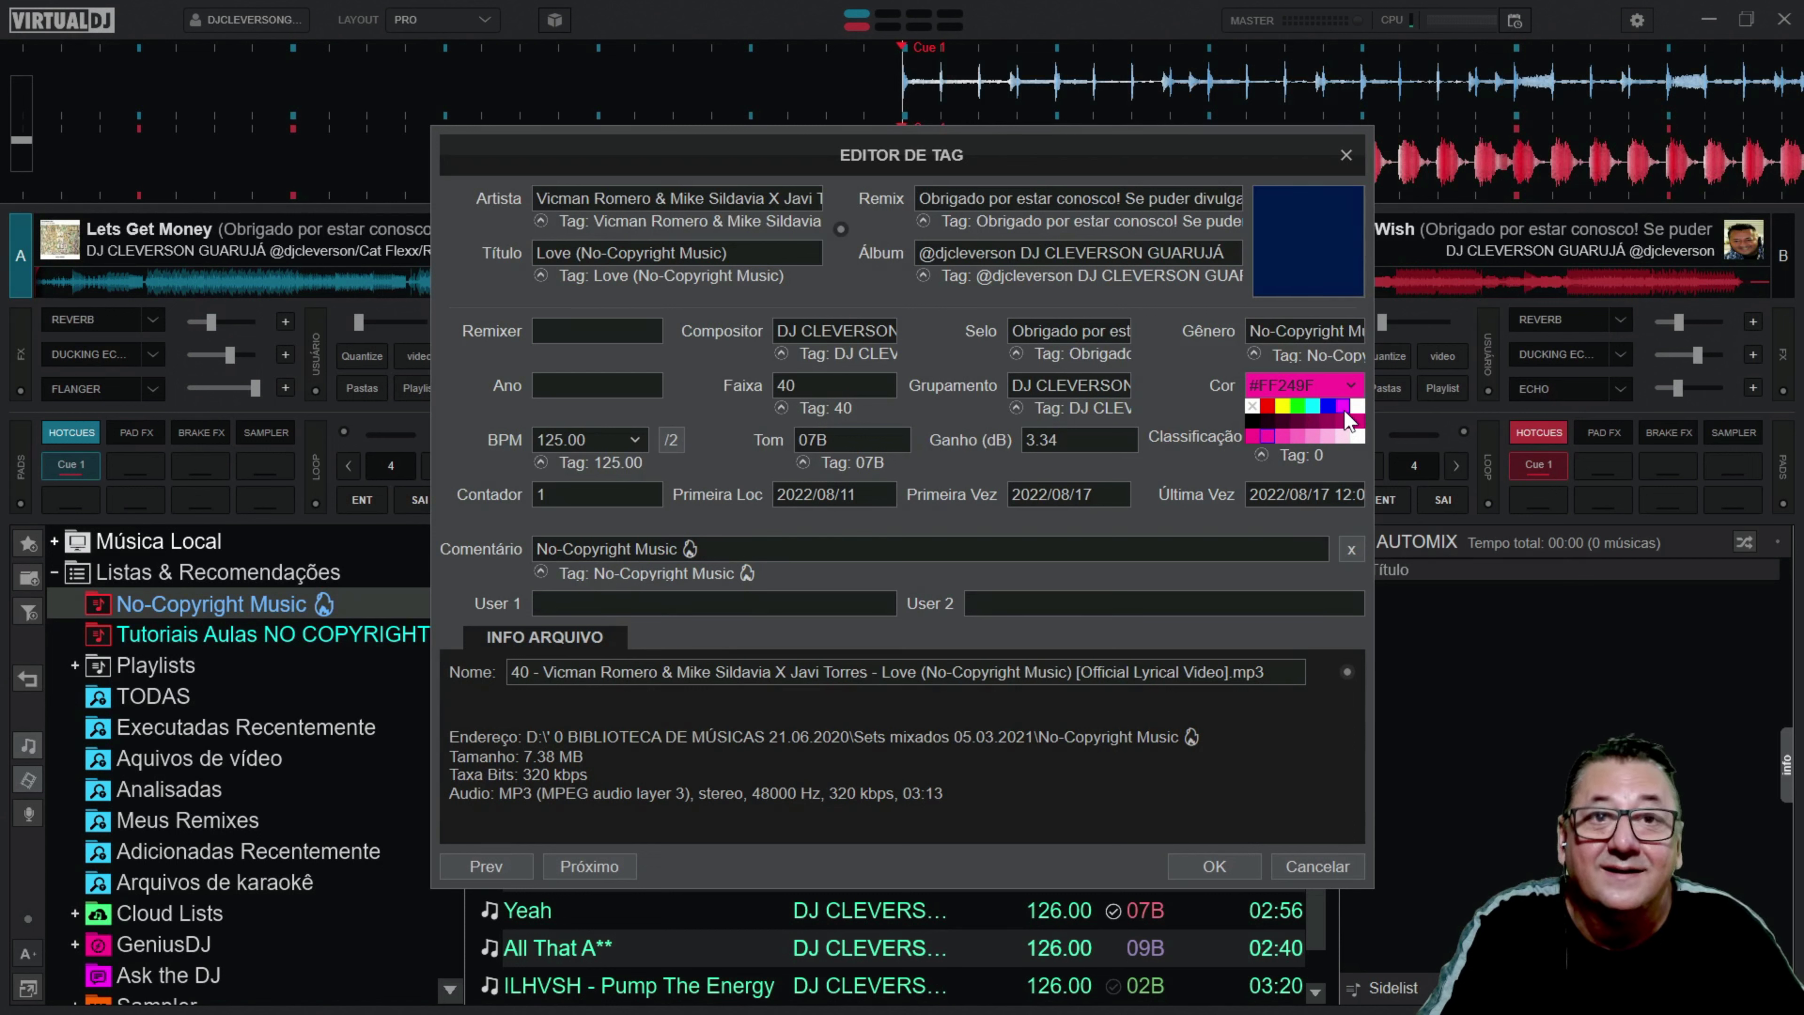
pyautogui.click(1268, 406)
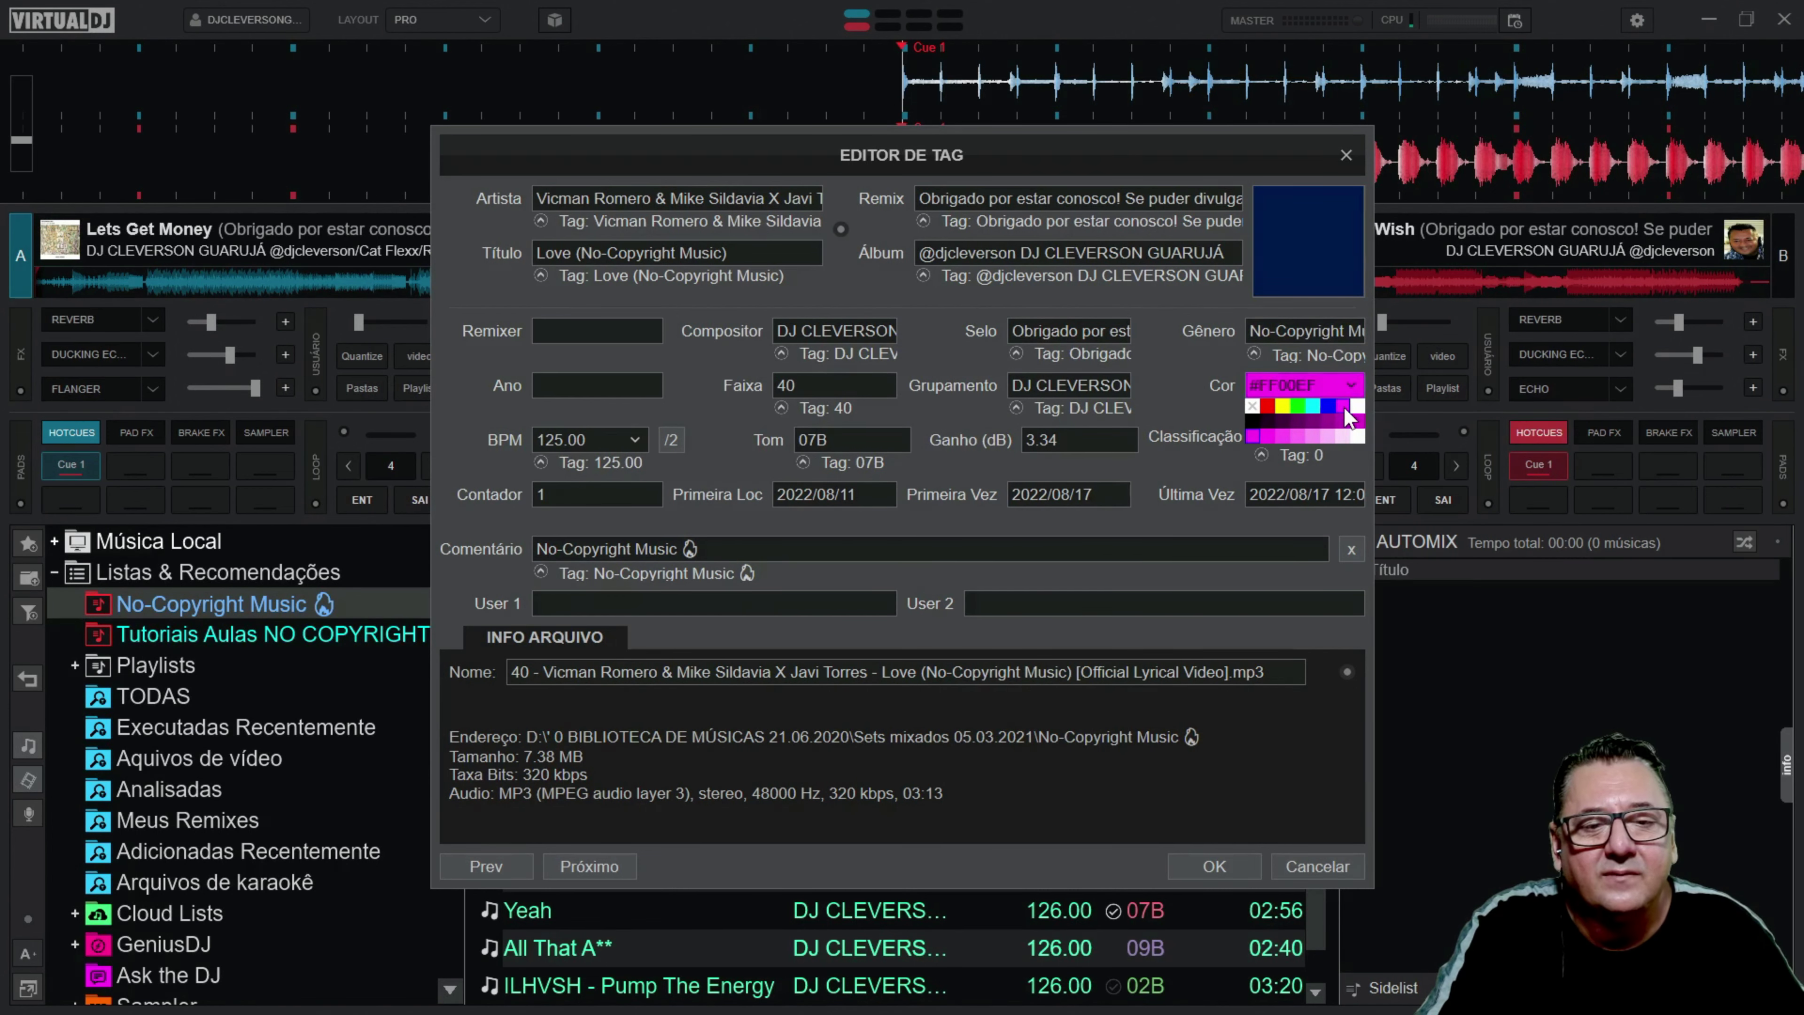
pyautogui.moveTo(1352, 419); pyautogui.dragTo(887, 385)
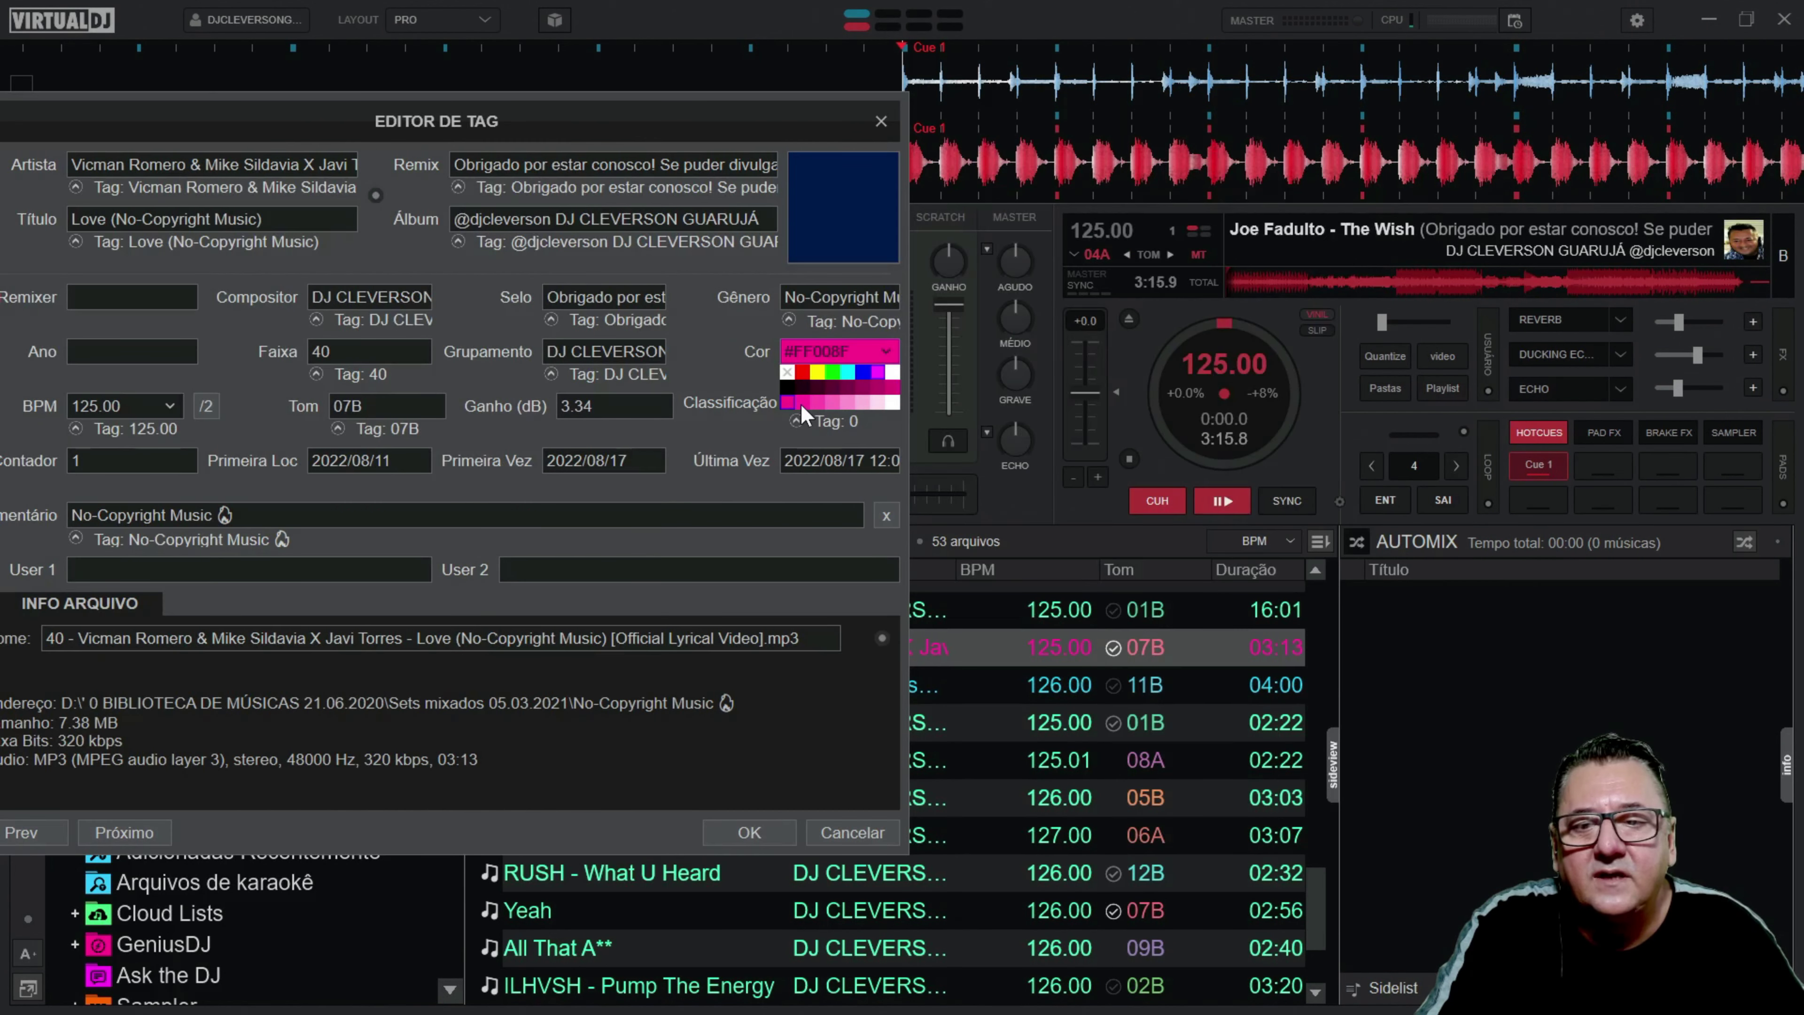
pyautogui.click(742, 837)
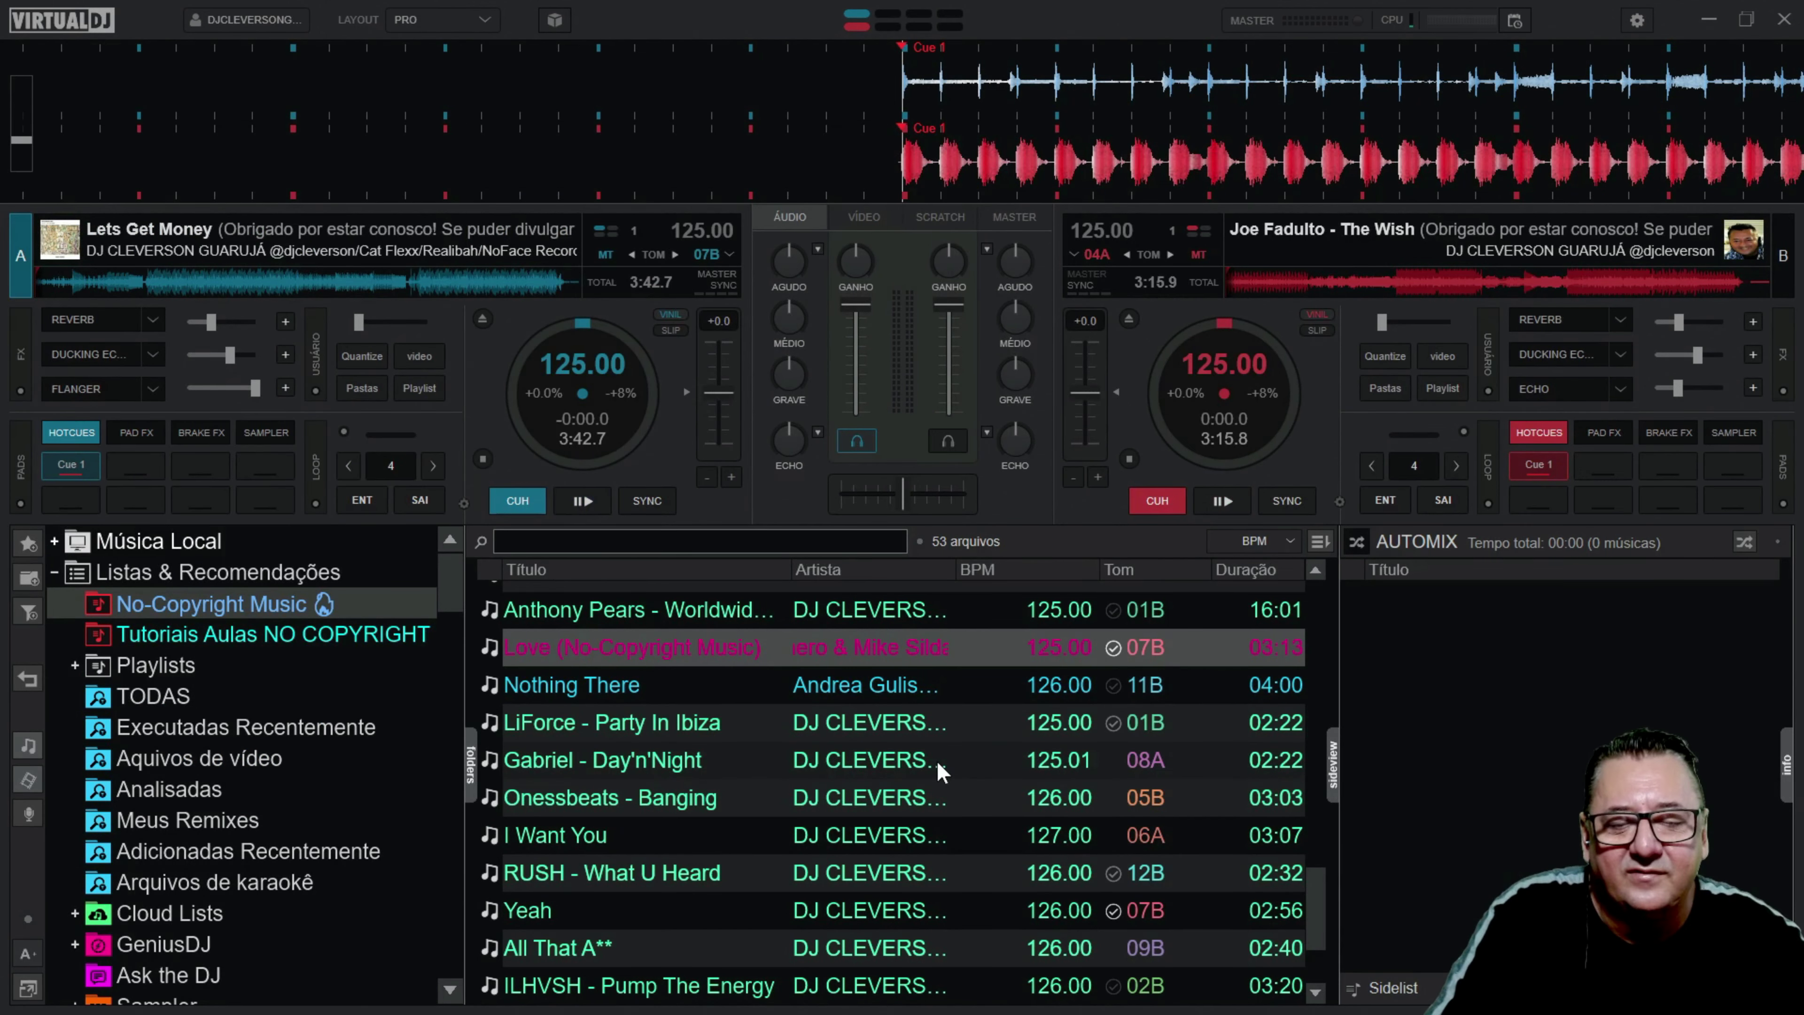
# Step: Switch the key display to musical notation and look through the keys in the No-Copyright Music list
pyautogui.scroll(-4, 1048, 858)
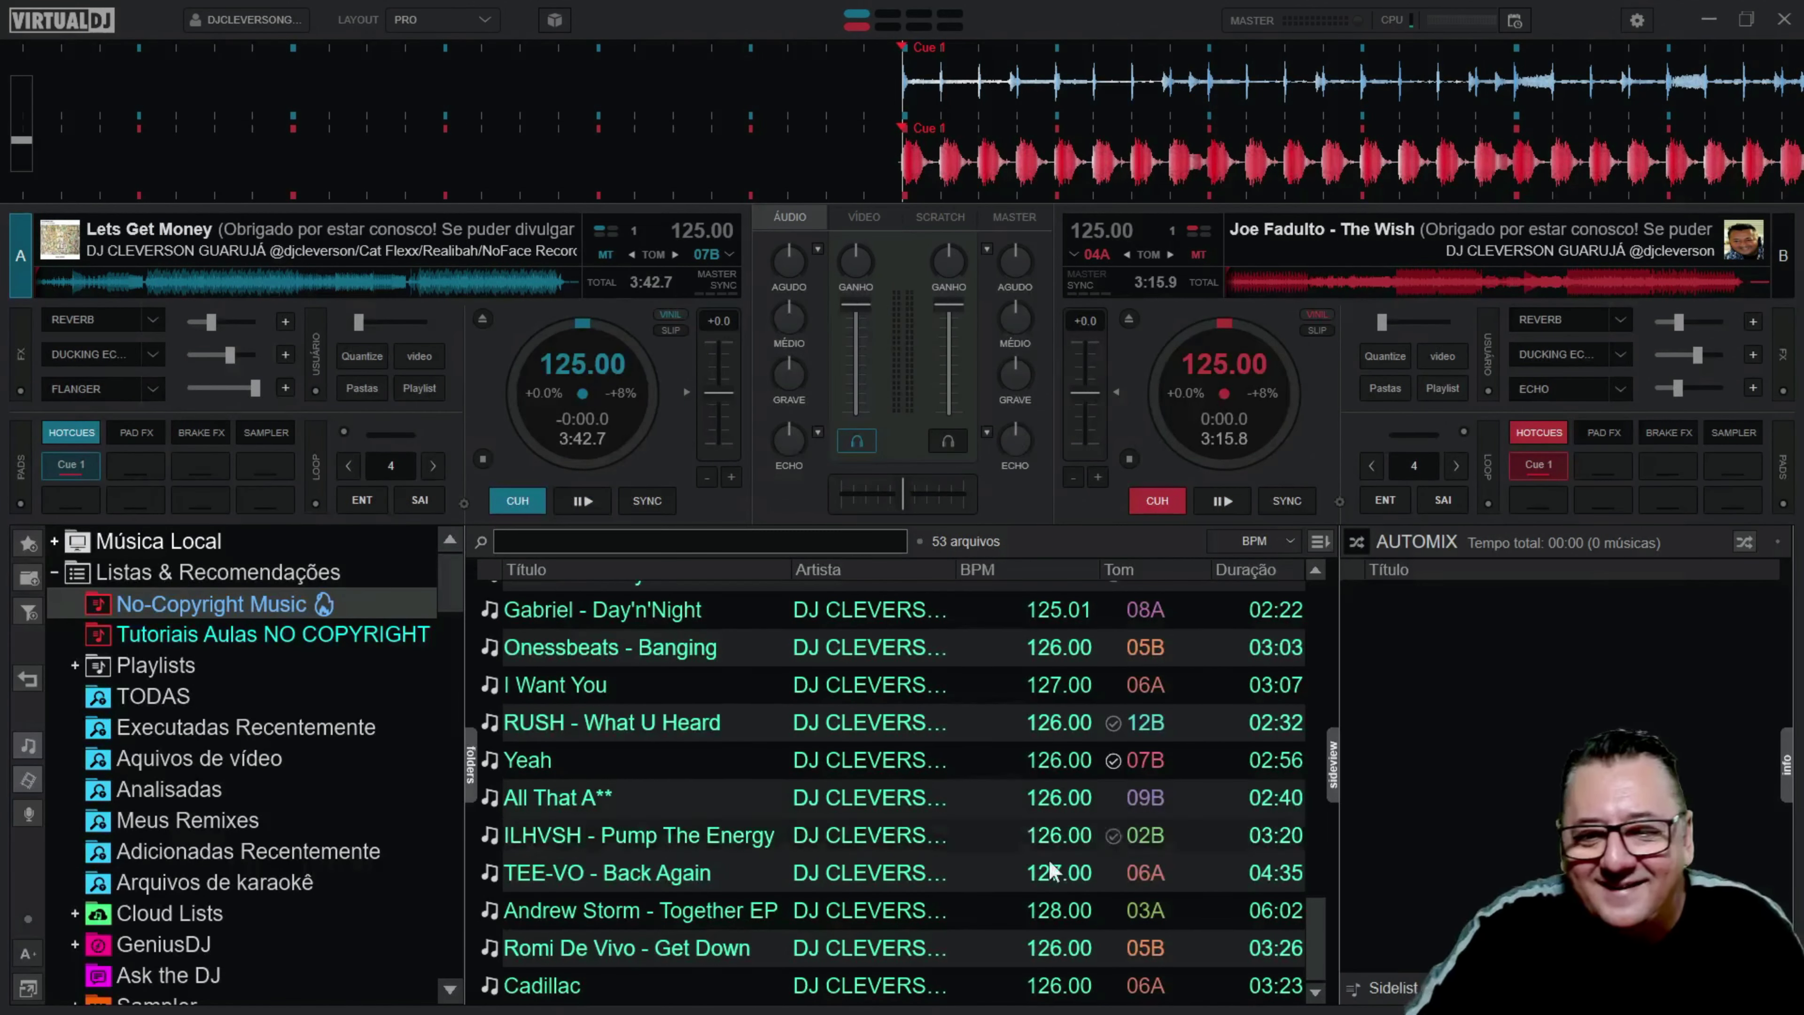
pyautogui.scroll(6, 1186, 822)
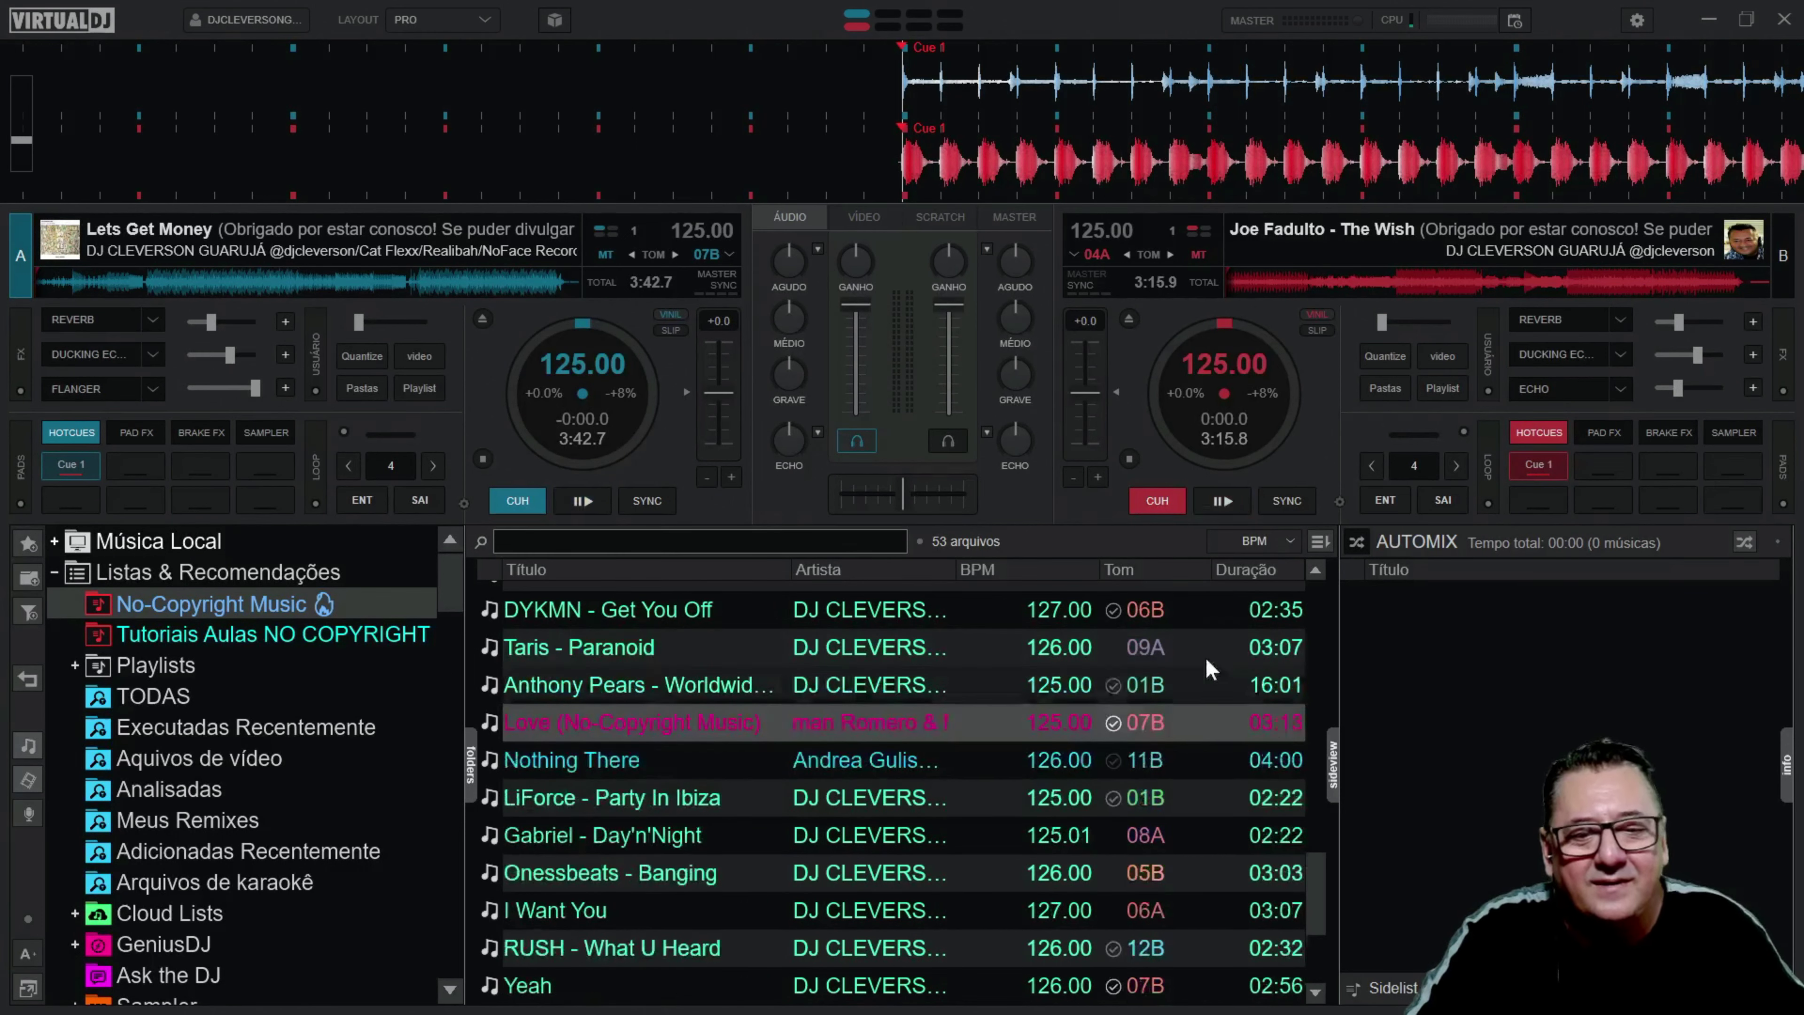
pyautogui.click(1099, 256)
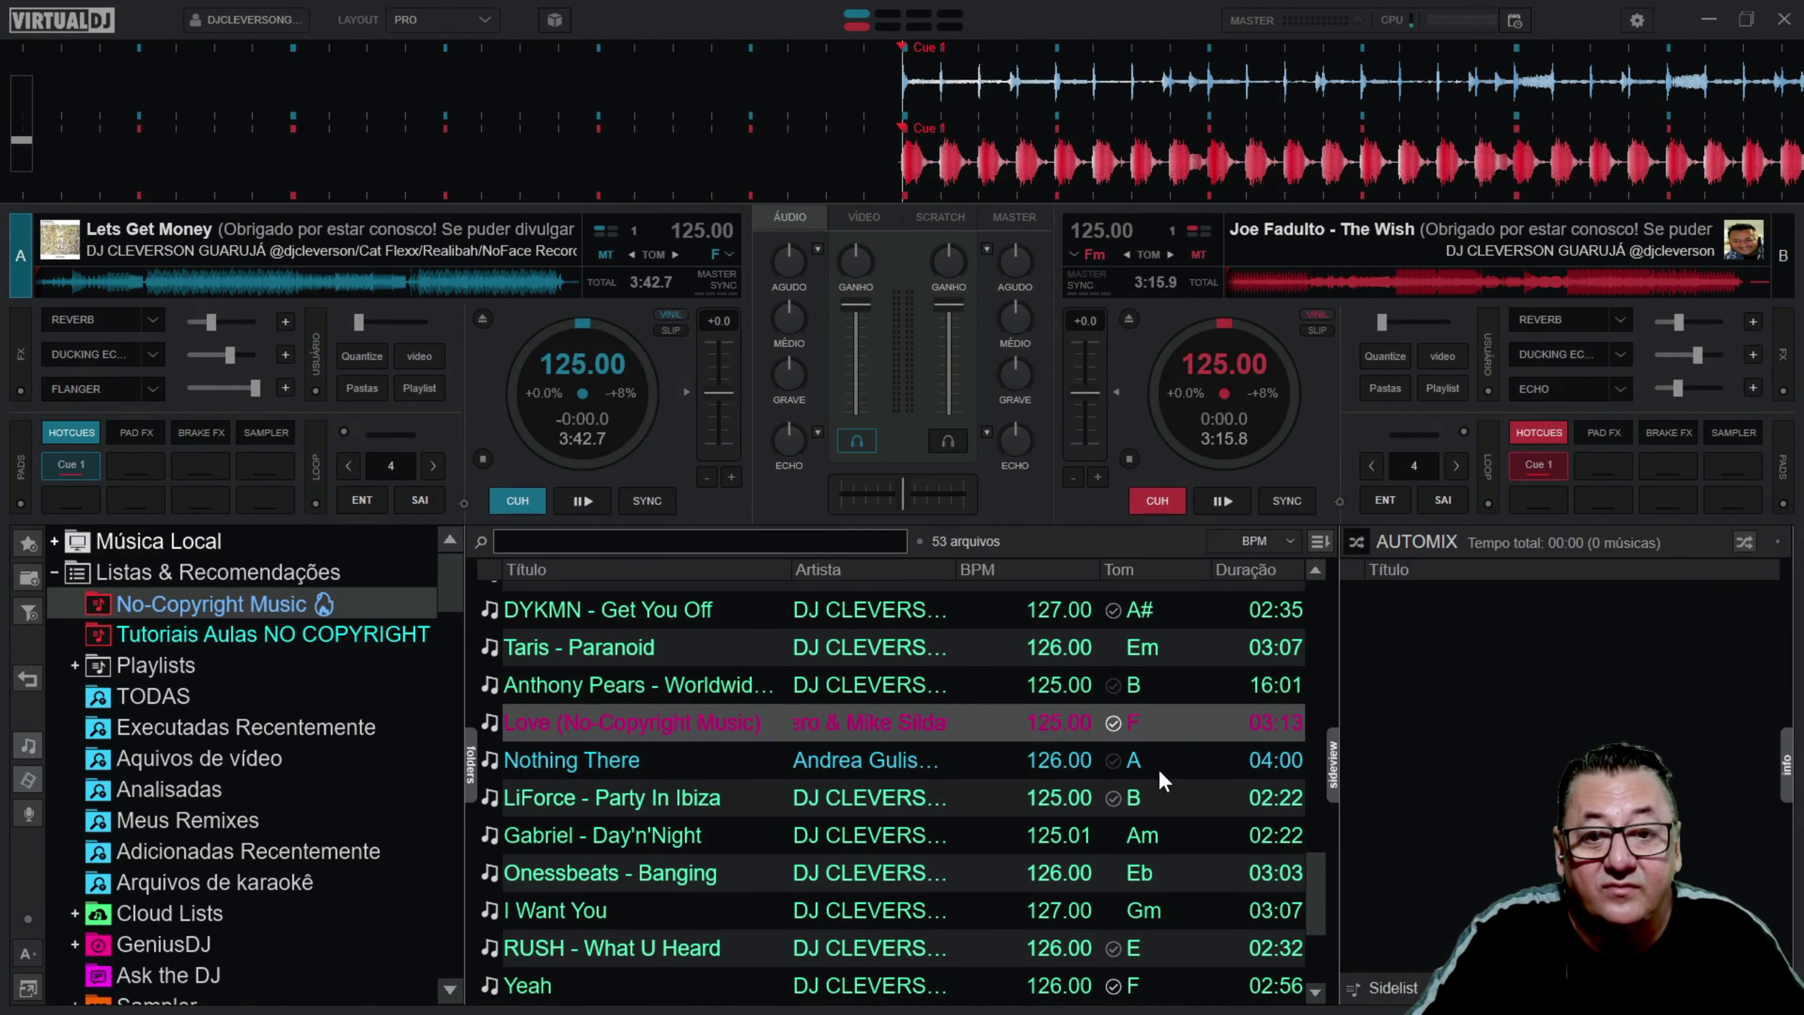
pyautogui.scroll(-2, 1155, 852)
pyautogui.scroll(2, 1164, 831)
pyautogui.scroll(5, 1163, 828)
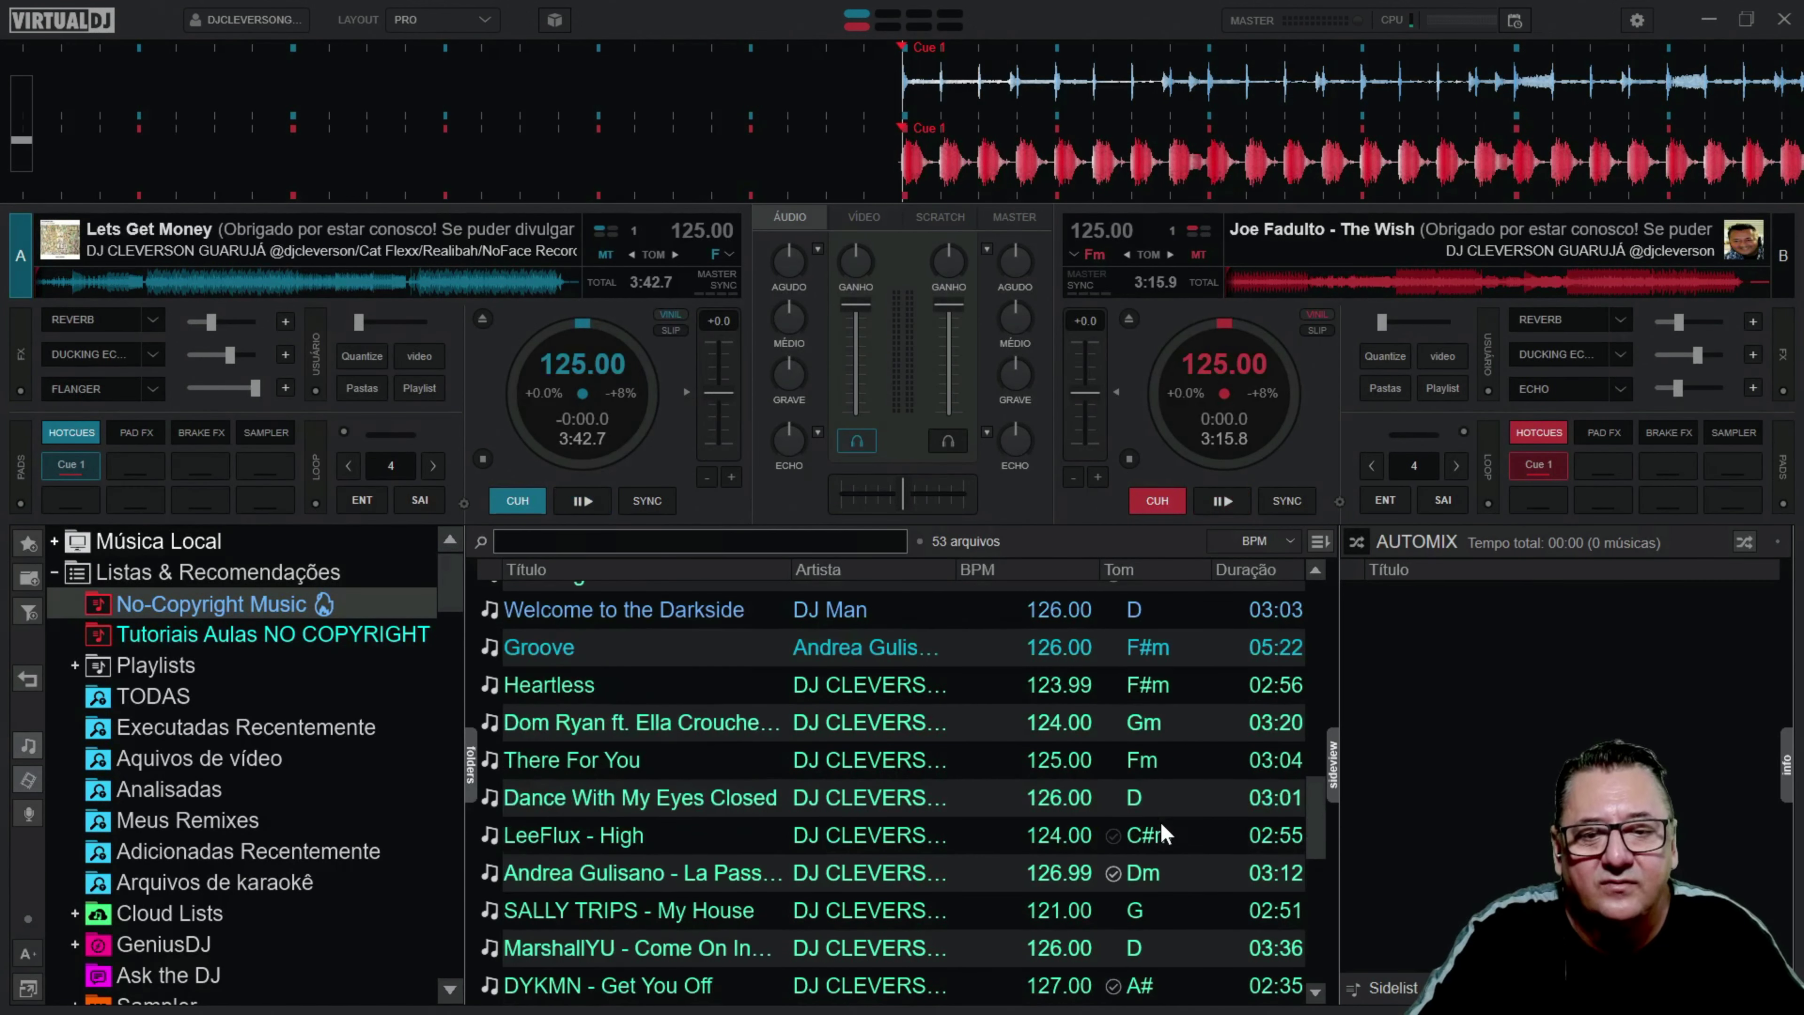
pyautogui.scroll(3, 1161, 810)
pyautogui.scroll(-7, 1165, 814)
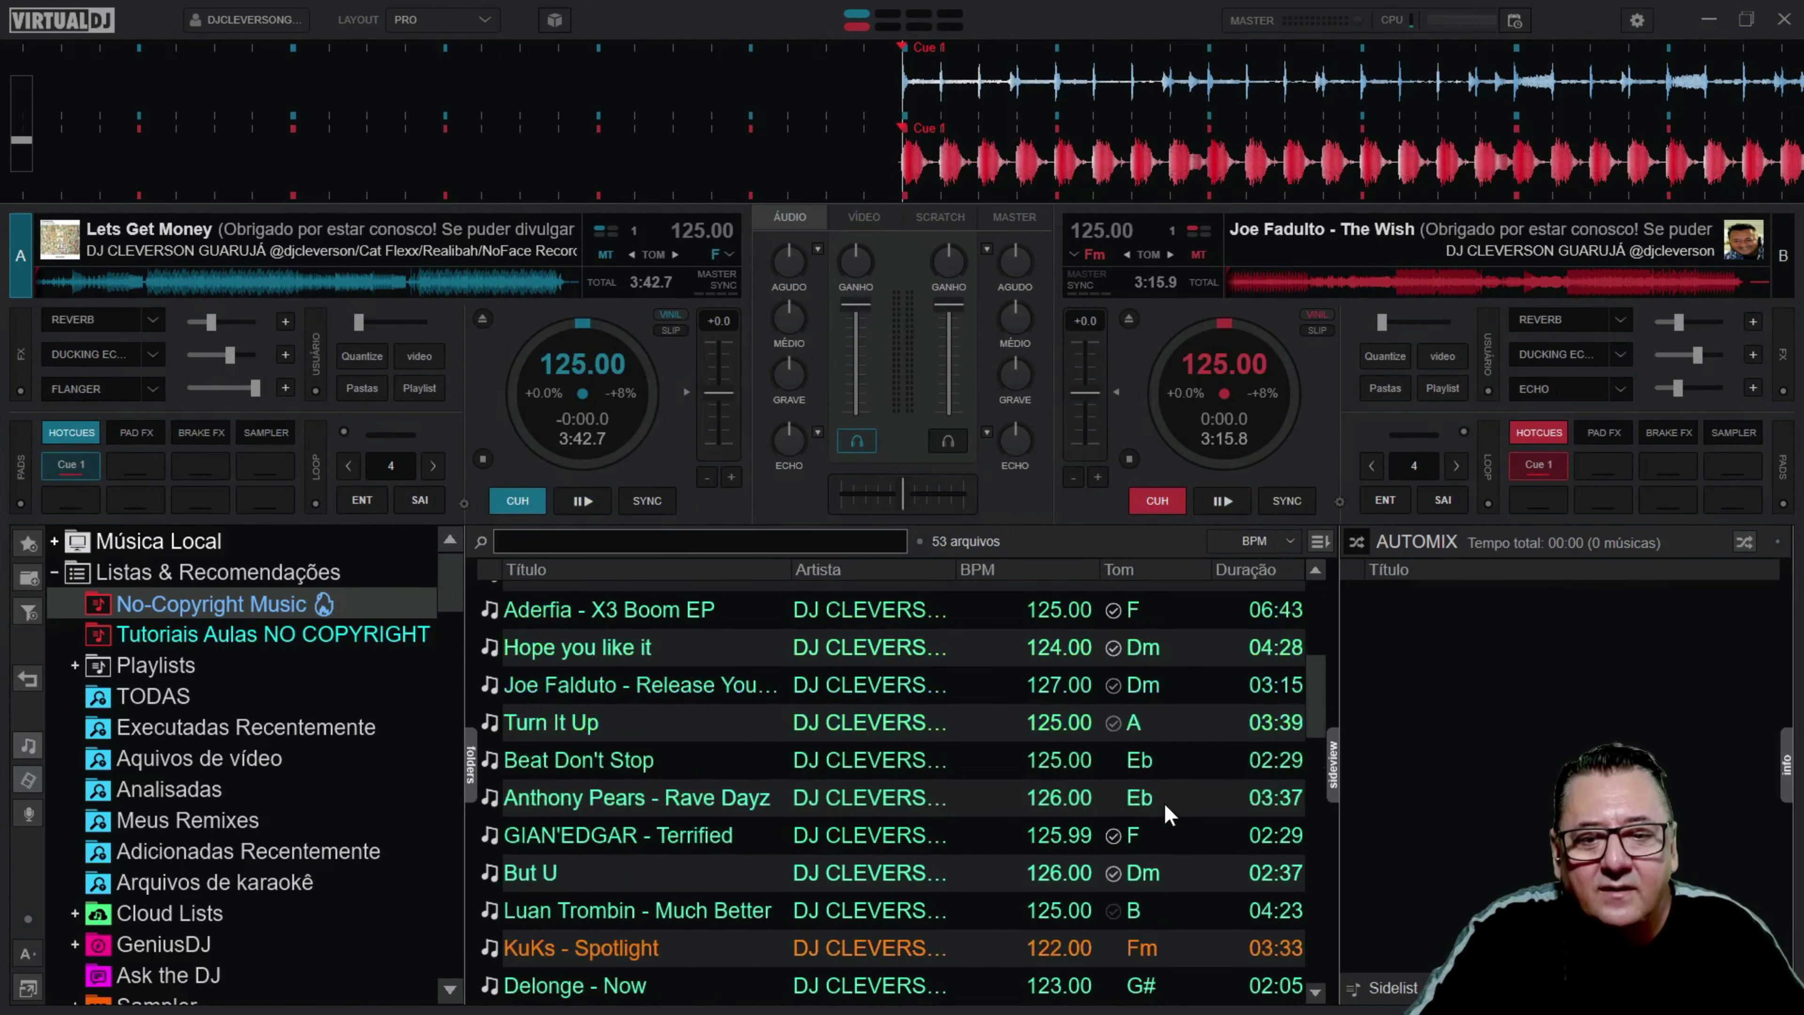
# Step: Switch the key display back to number-and-letter codes and review the coloured keys up to the start of the list
pyautogui.click(1097, 257)
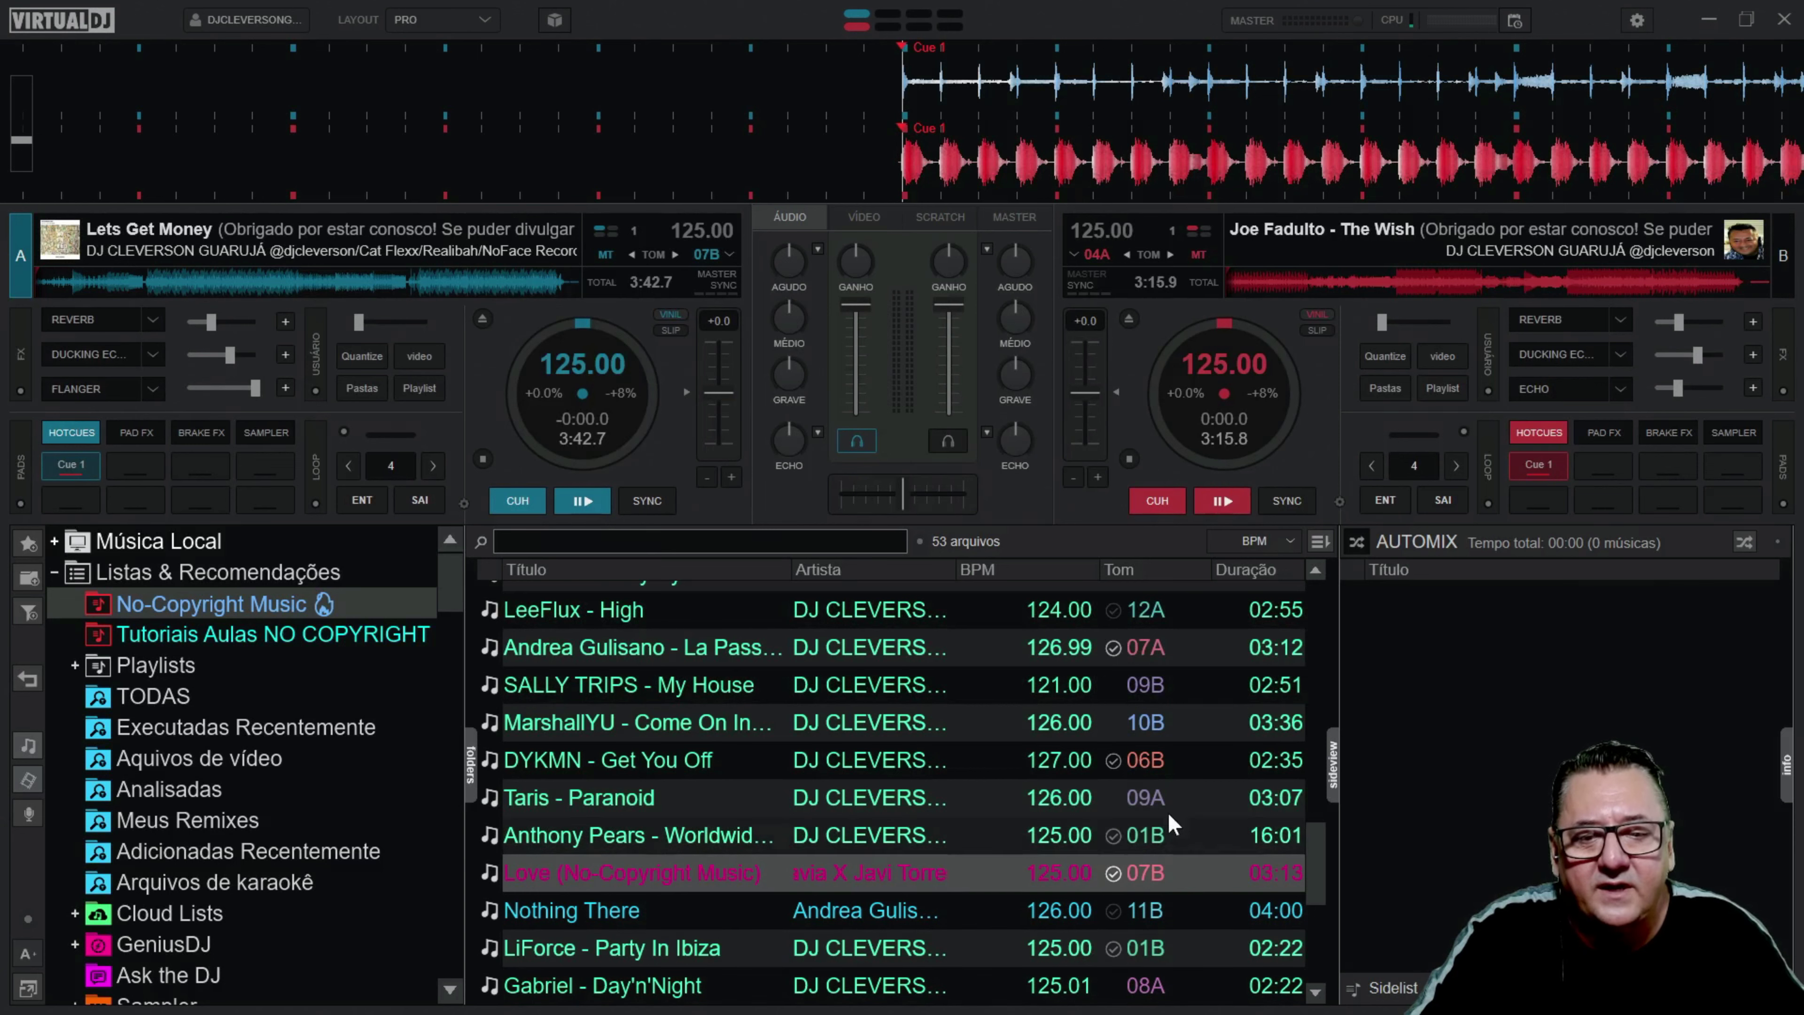
pyautogui.scroll(-3, 1168, 853)
pyautogui.scroll(2, 1170, 858)
pyautogui.scroll(12, 1170, 858)
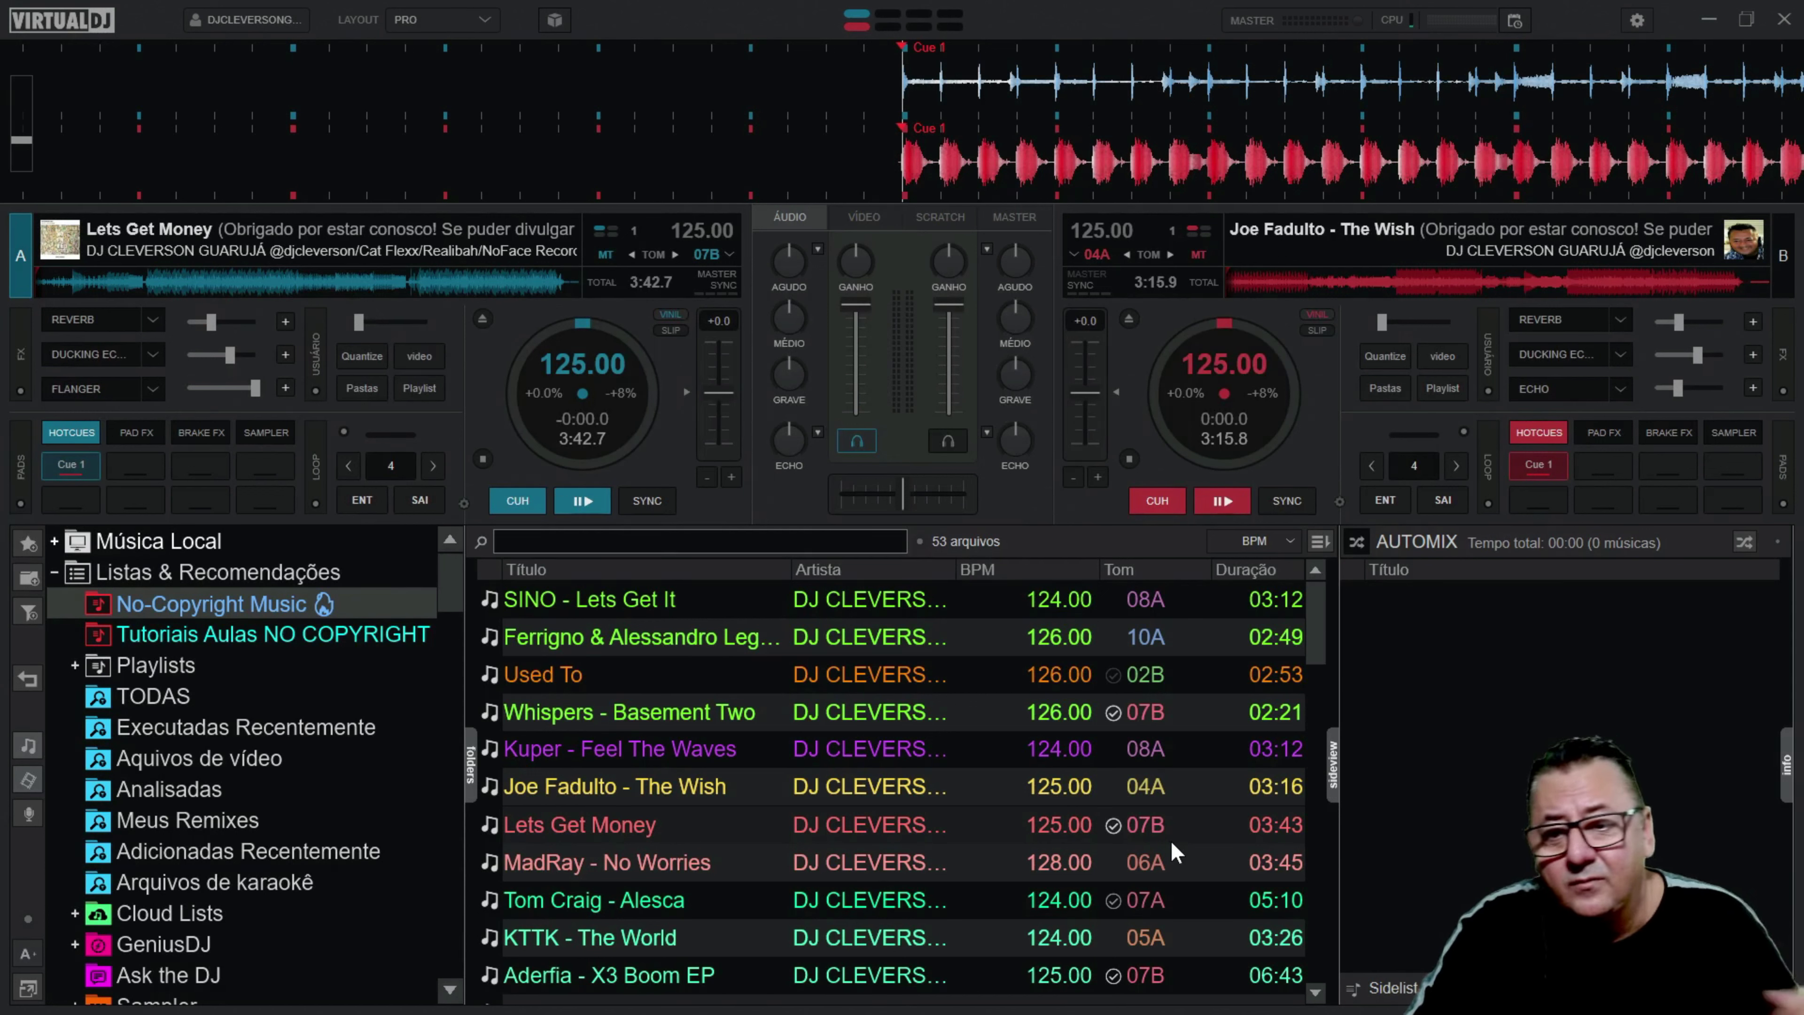
# Step: In the tag of Kuper - Feel The Waves, set the artist to Kuper and shorten the title to Feel The Waves
pyautogui.rightClick(853, 744)
pyautogui.click(930, 655)
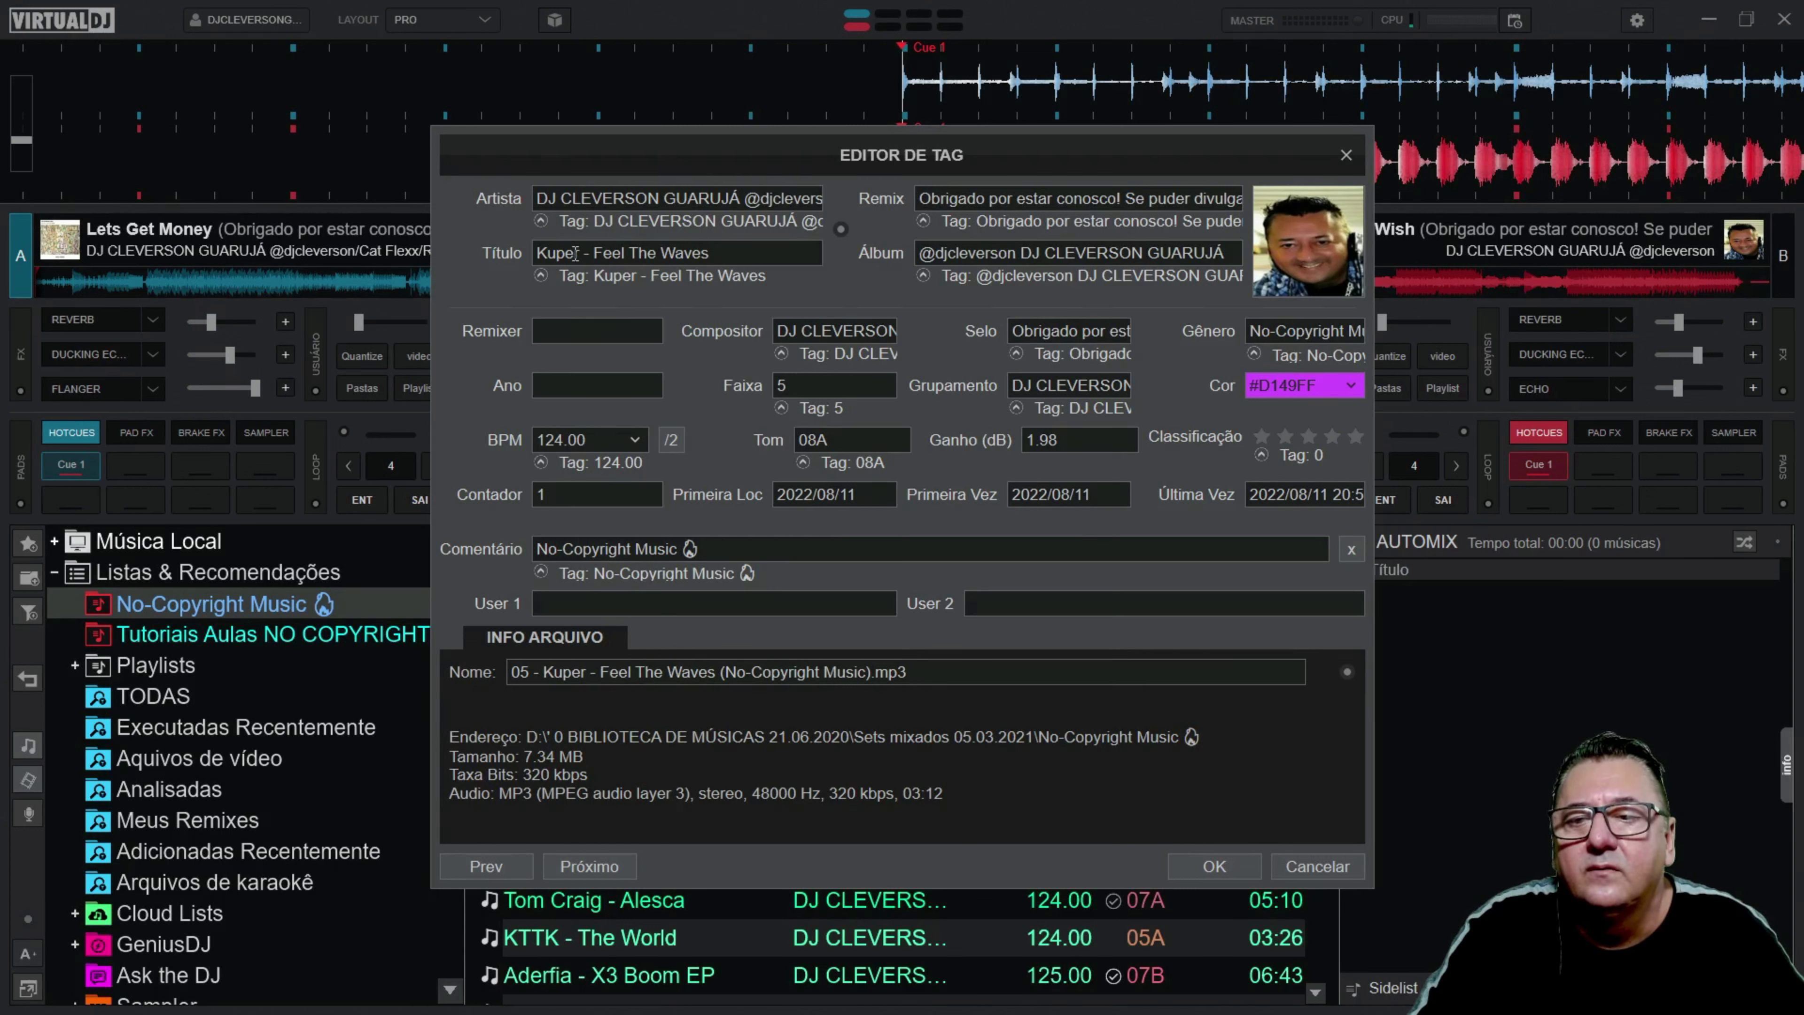
pyautogui.rightClick(540, 255)
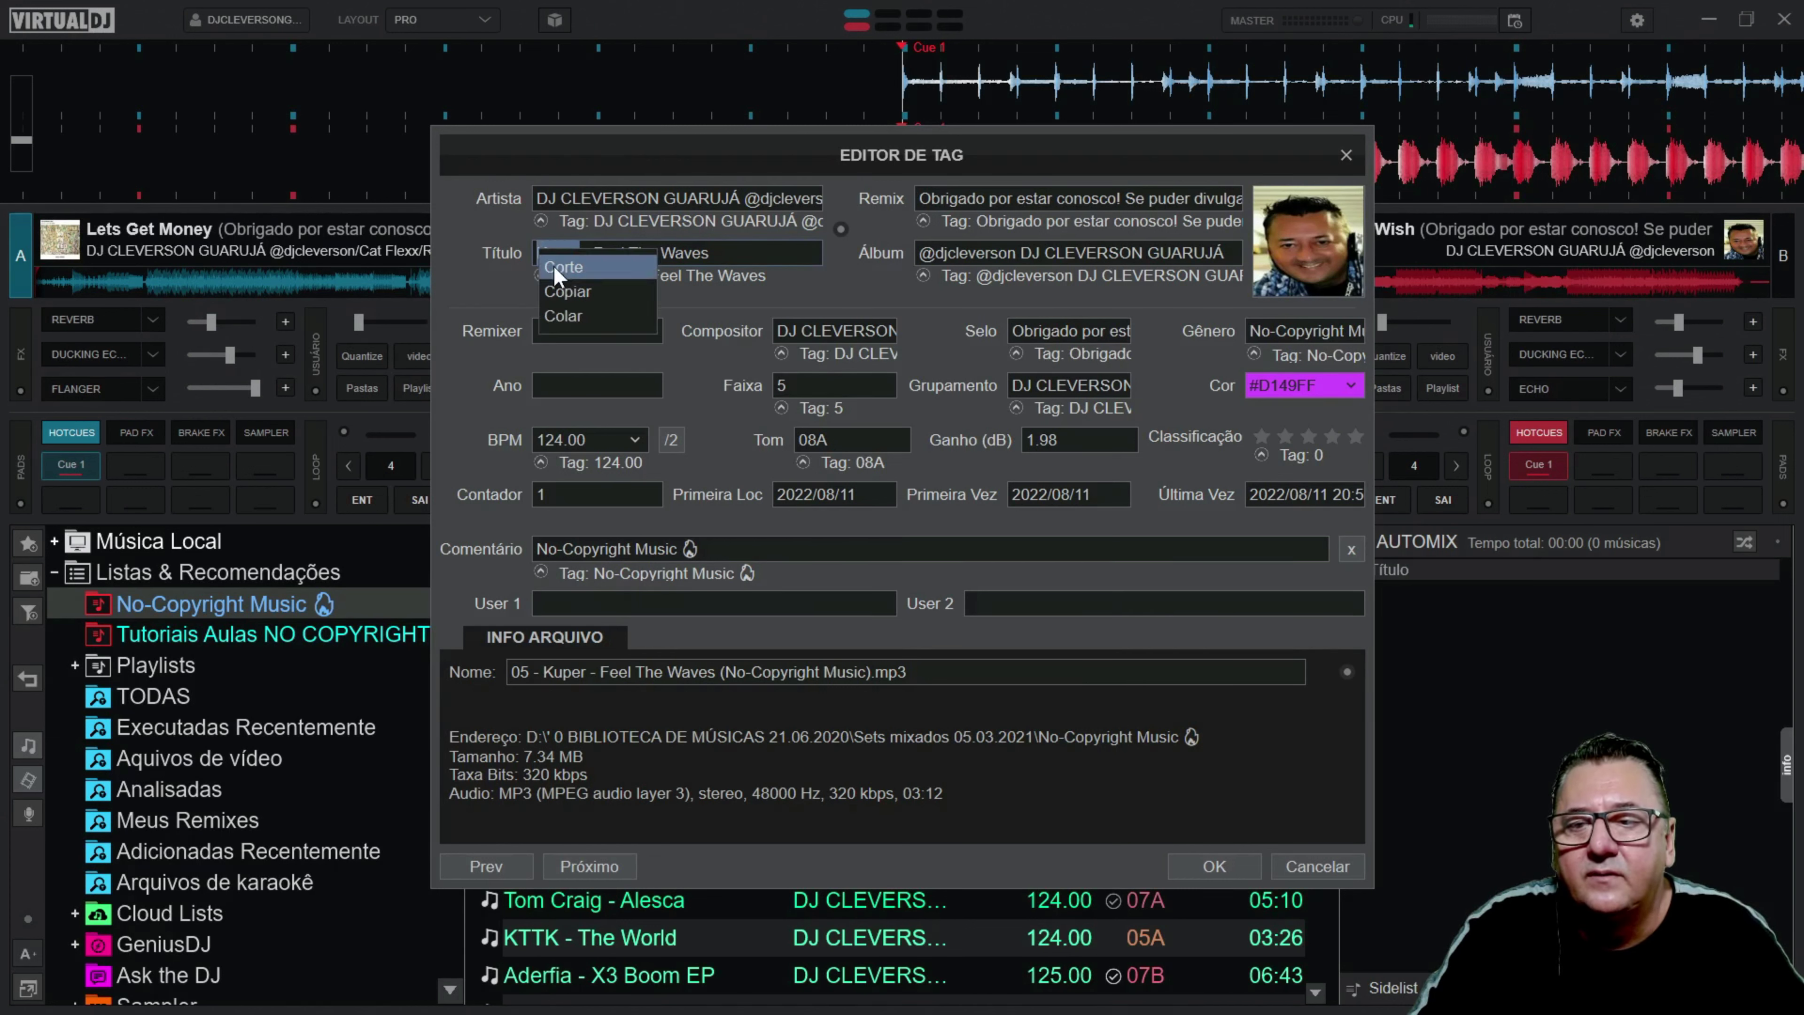
pyautogui.tripleClick(629, 198)
pyautogui.rightClick(629, 199)
pyautogui.click(643, 256)
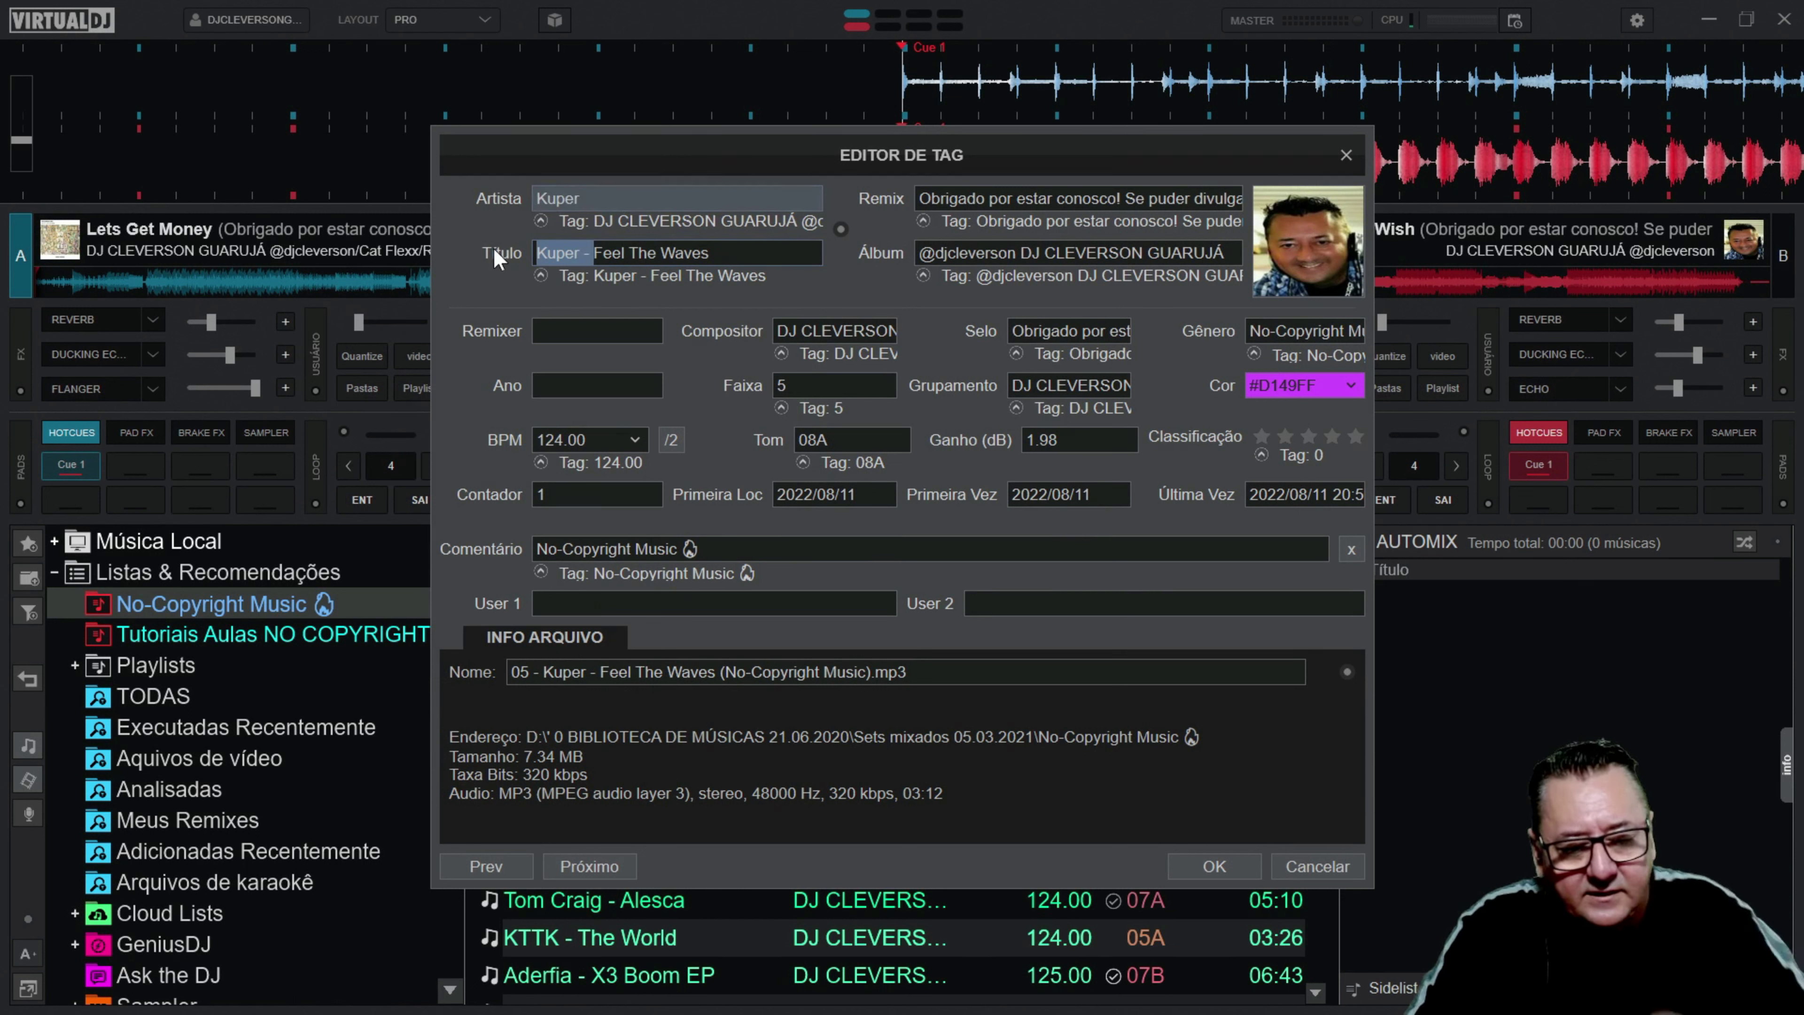
pyautogui.press('Delete')
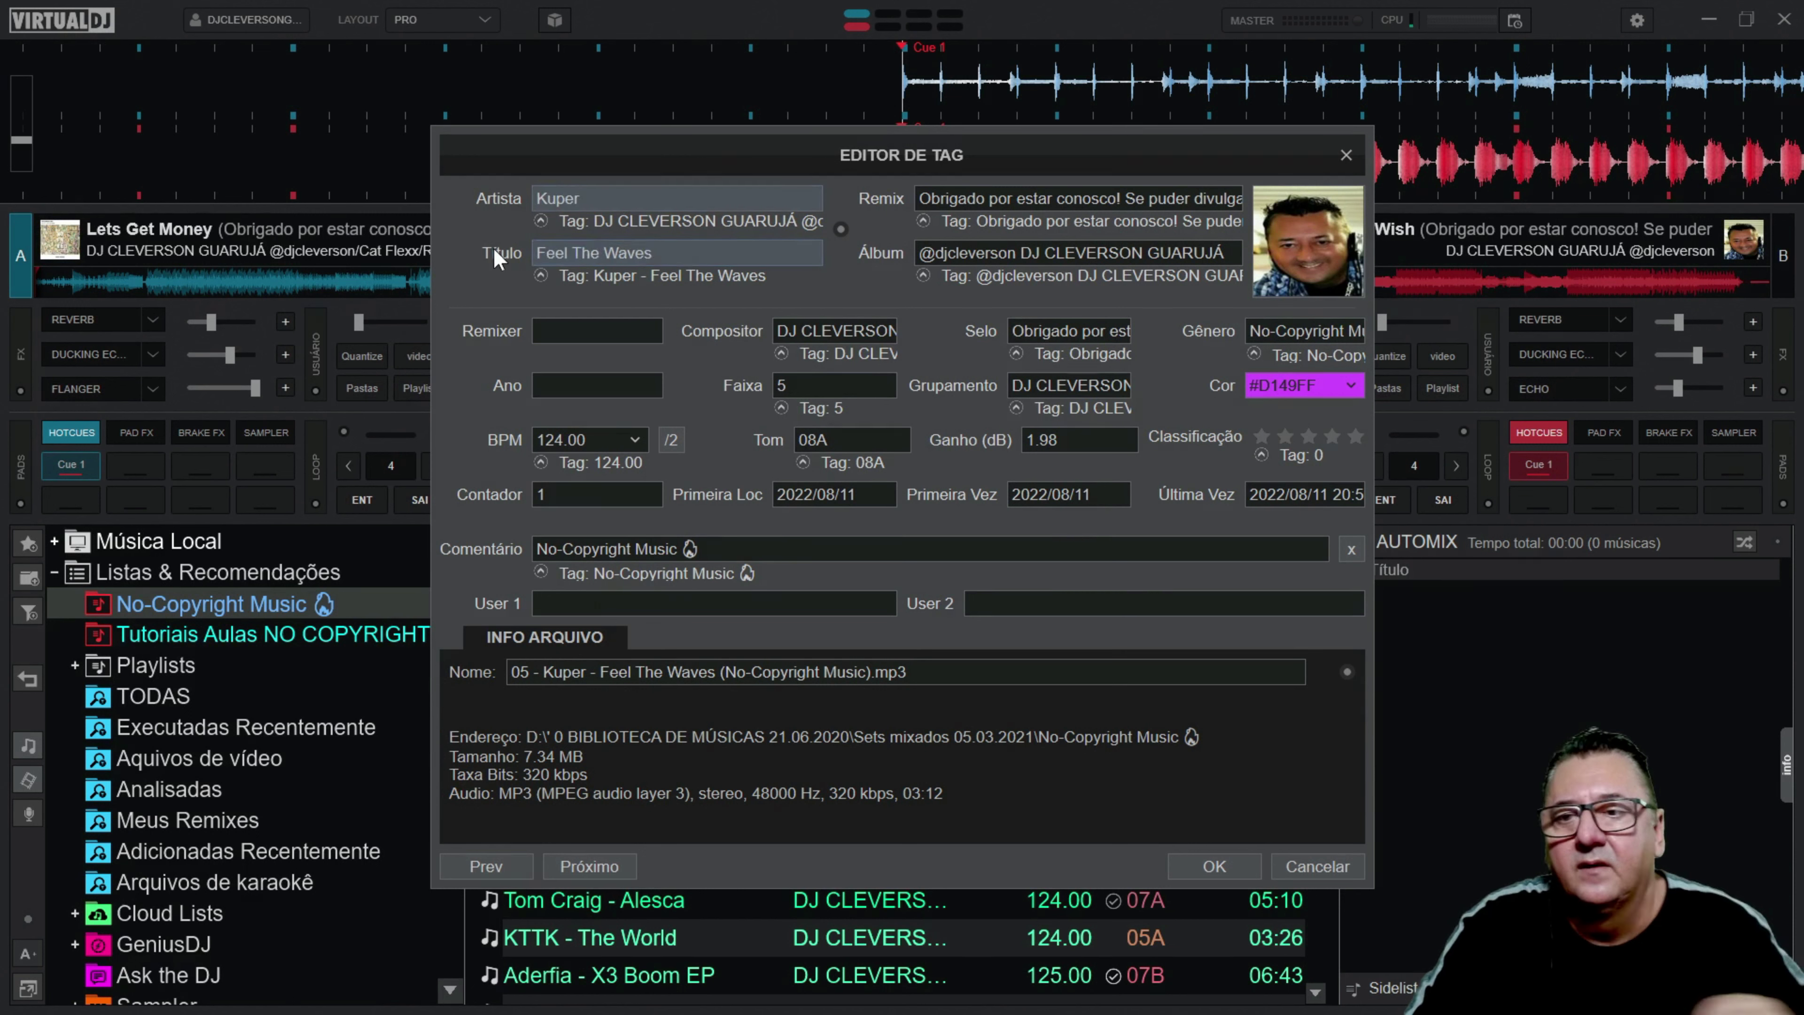
# Step: Save the 140x140 Google cover into the tag of Feel The Waves, save the tag edits and close the cover selection
pyautogui.click(1311, 248)
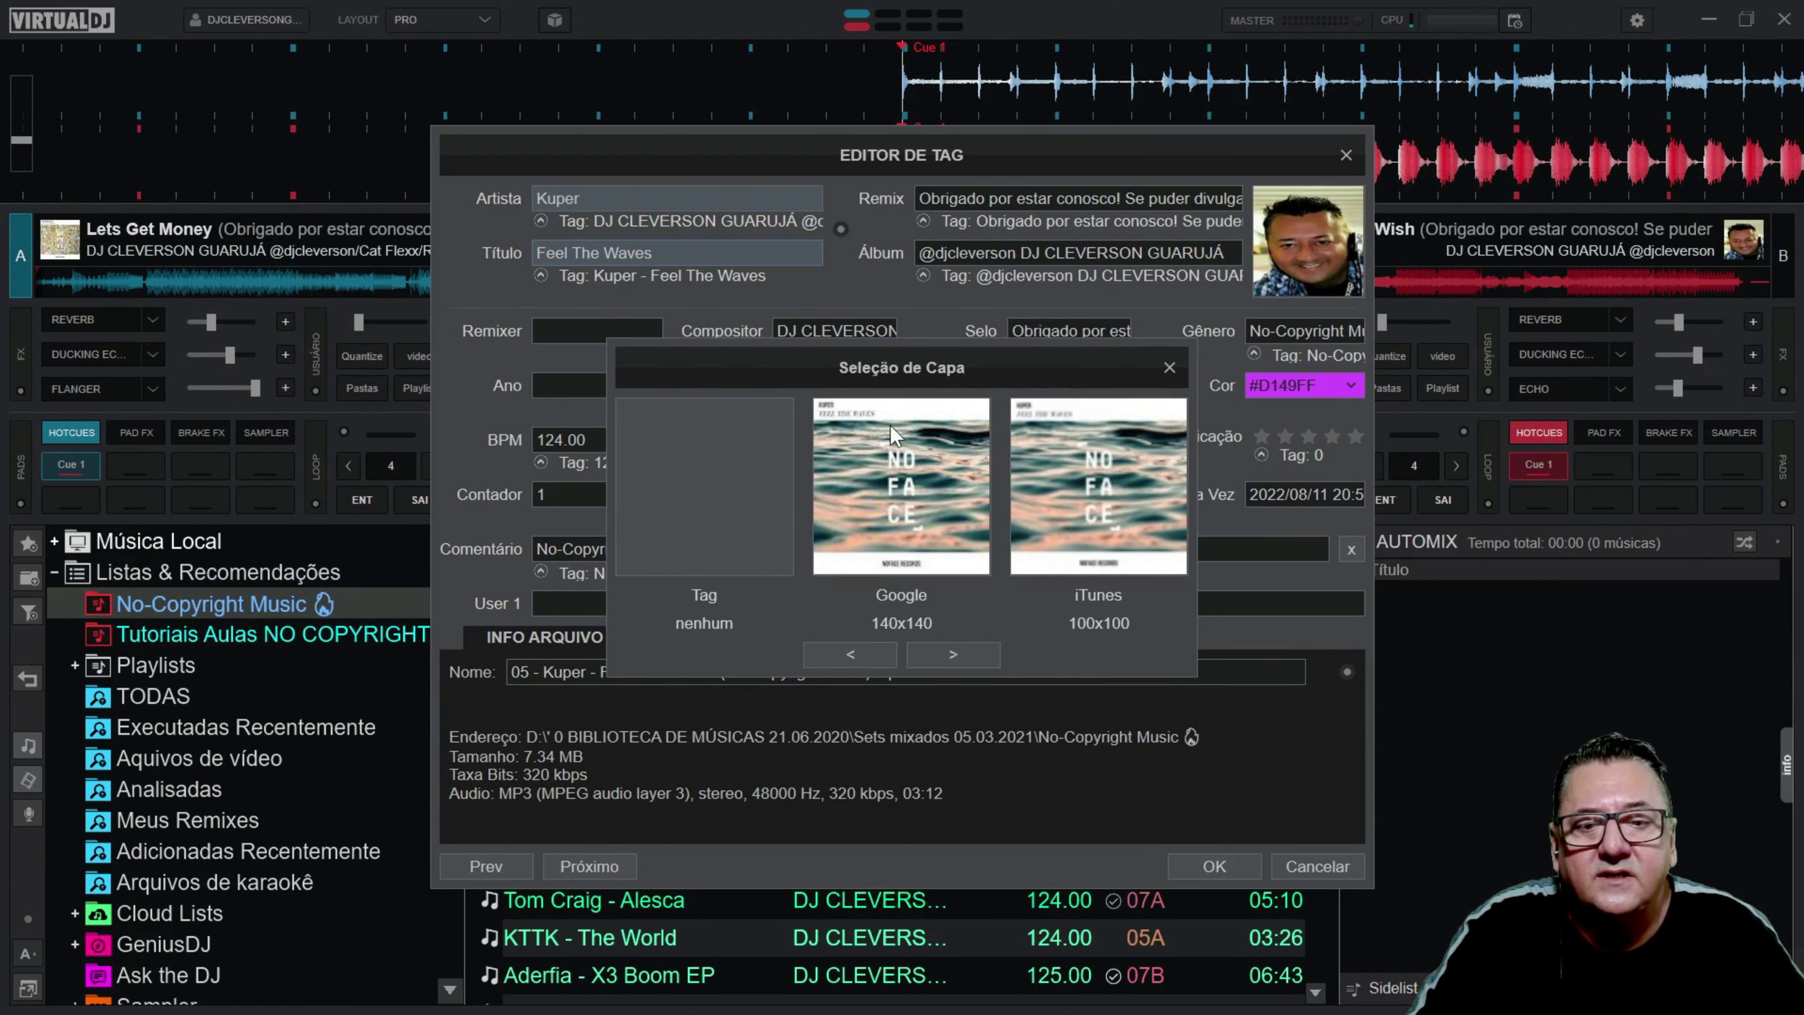
pyautogui.rightClick(913, 477)
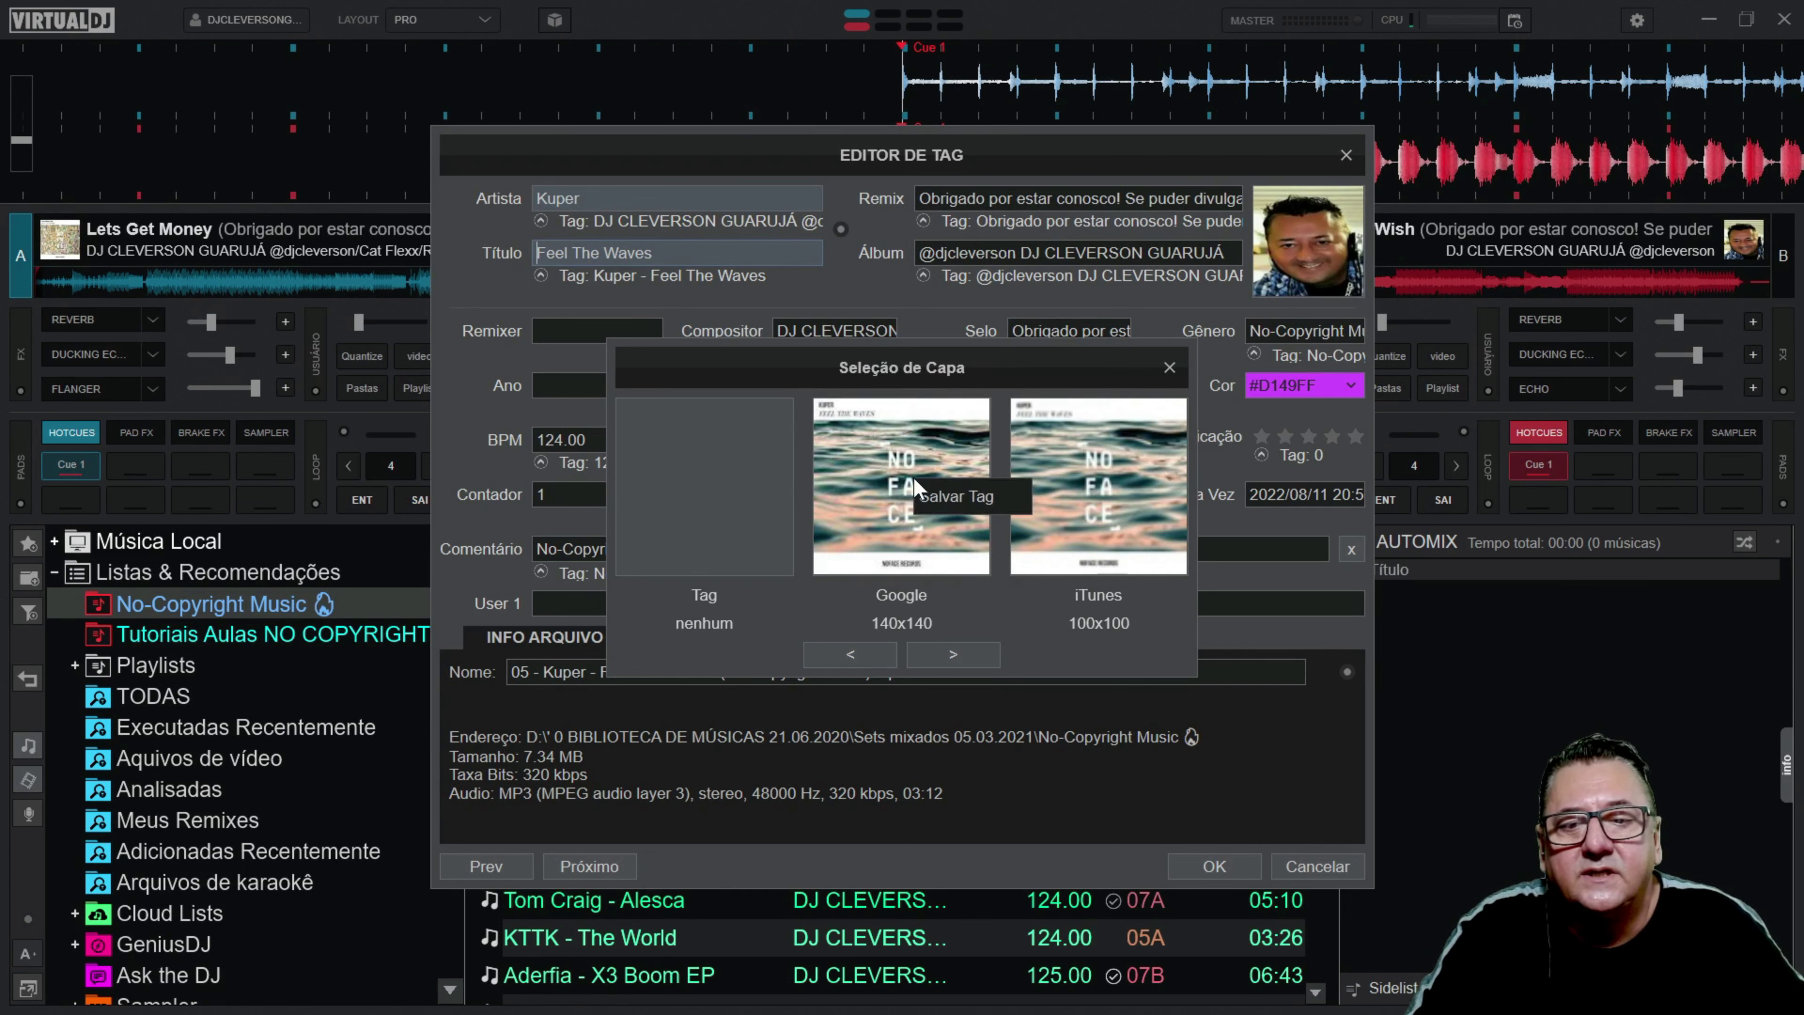
pyautogui.click(963, 497)
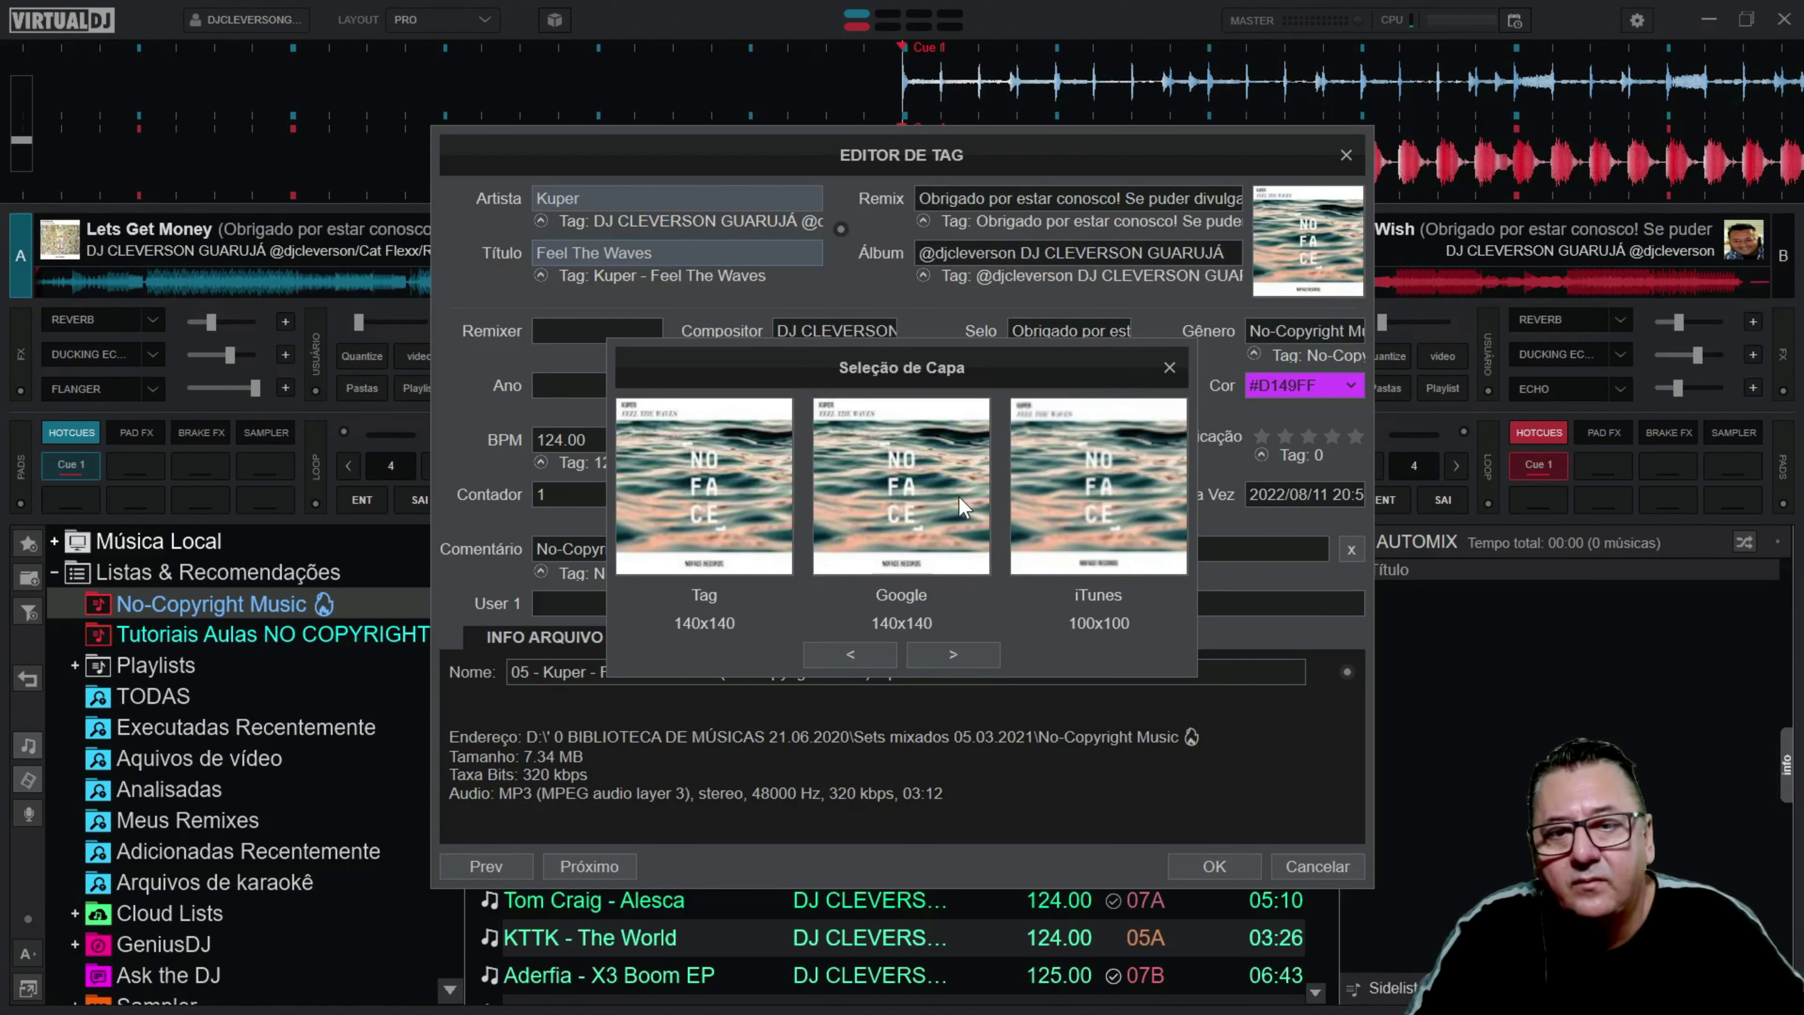
pyautogui.click(1215, 864)
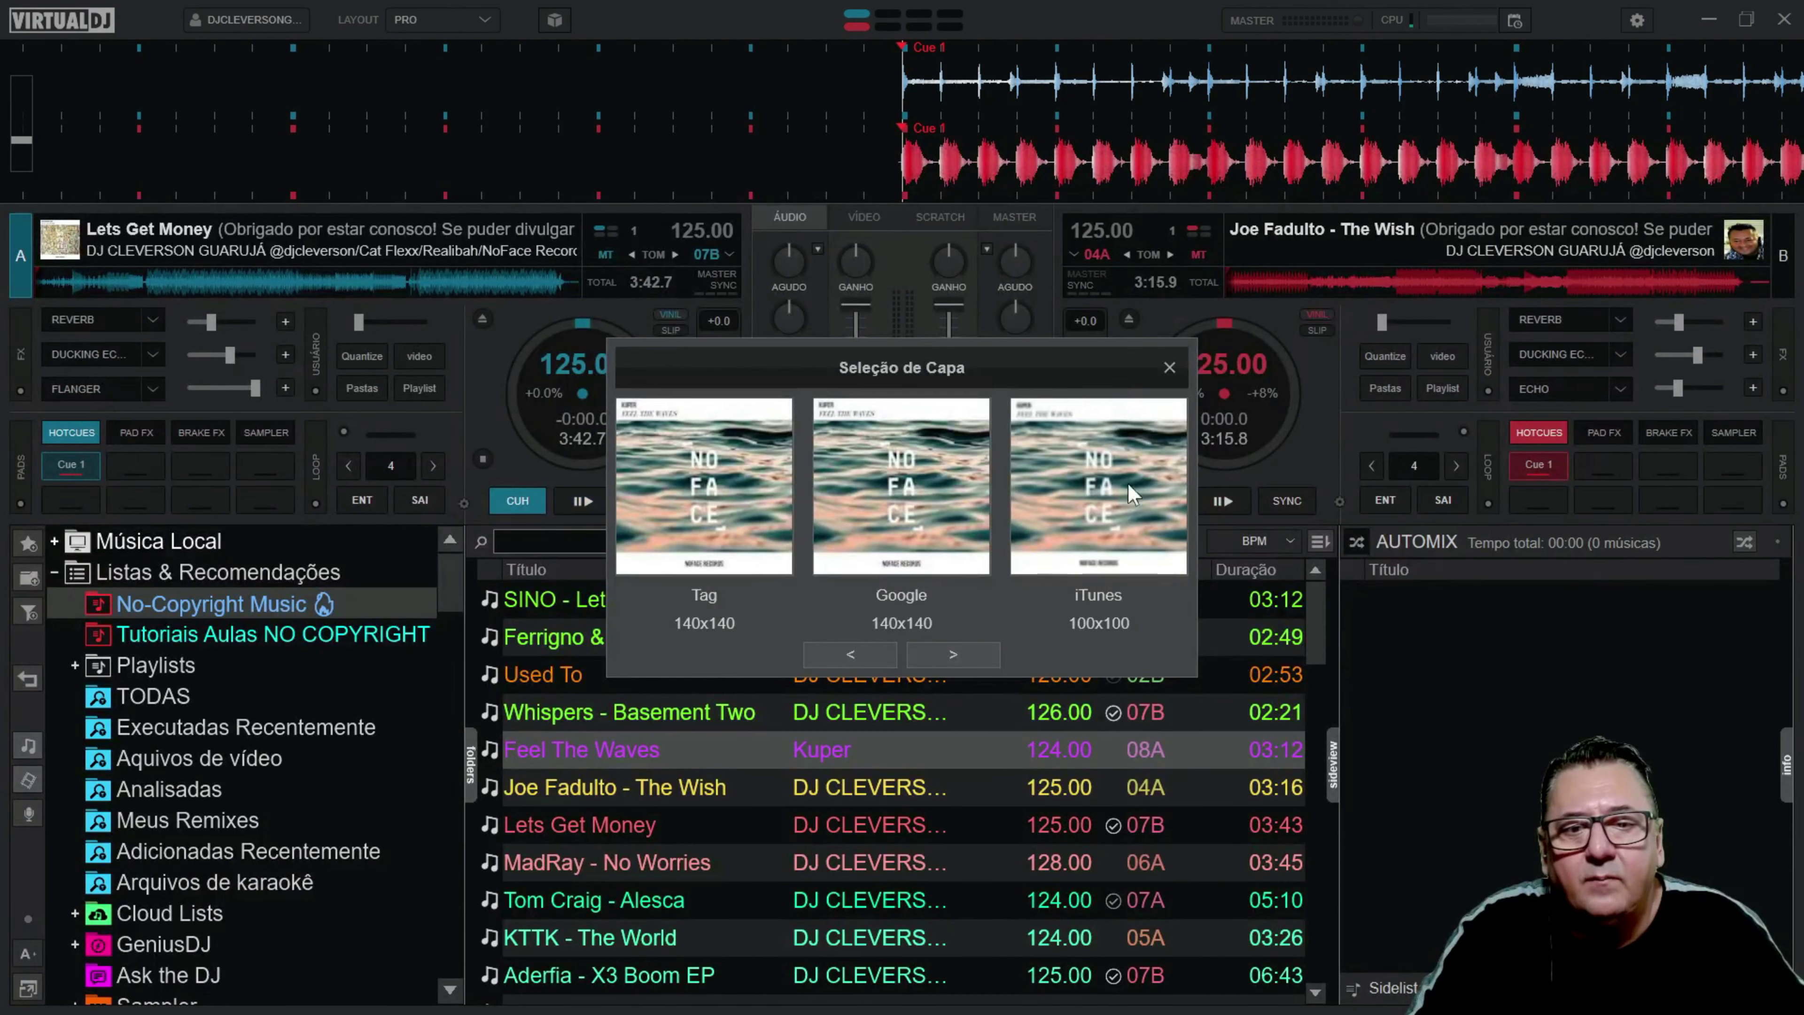
pyautogui.click(1169, 367)
# Step: Reopen the tag of Feel The Waves, change its colour to a light pinkish purple matching key 08A and save
pyautogui.rightClick(766, 746)
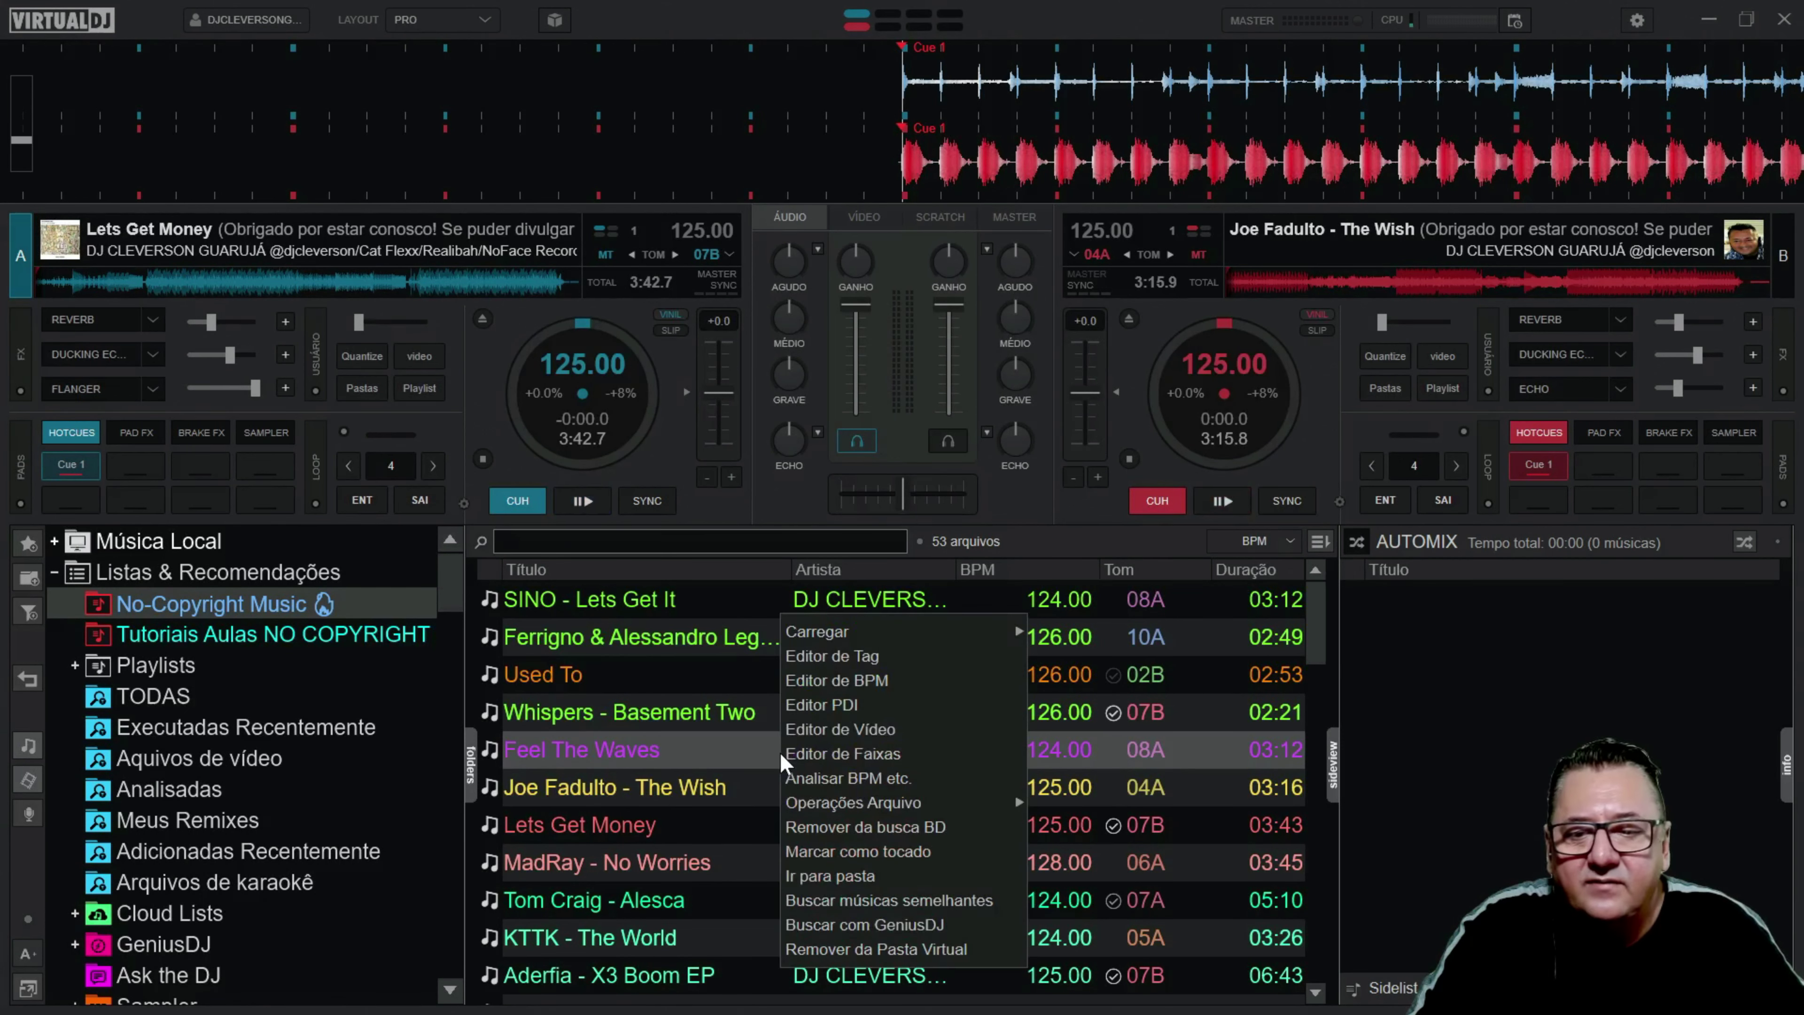
pyautogui.click(827, 676)
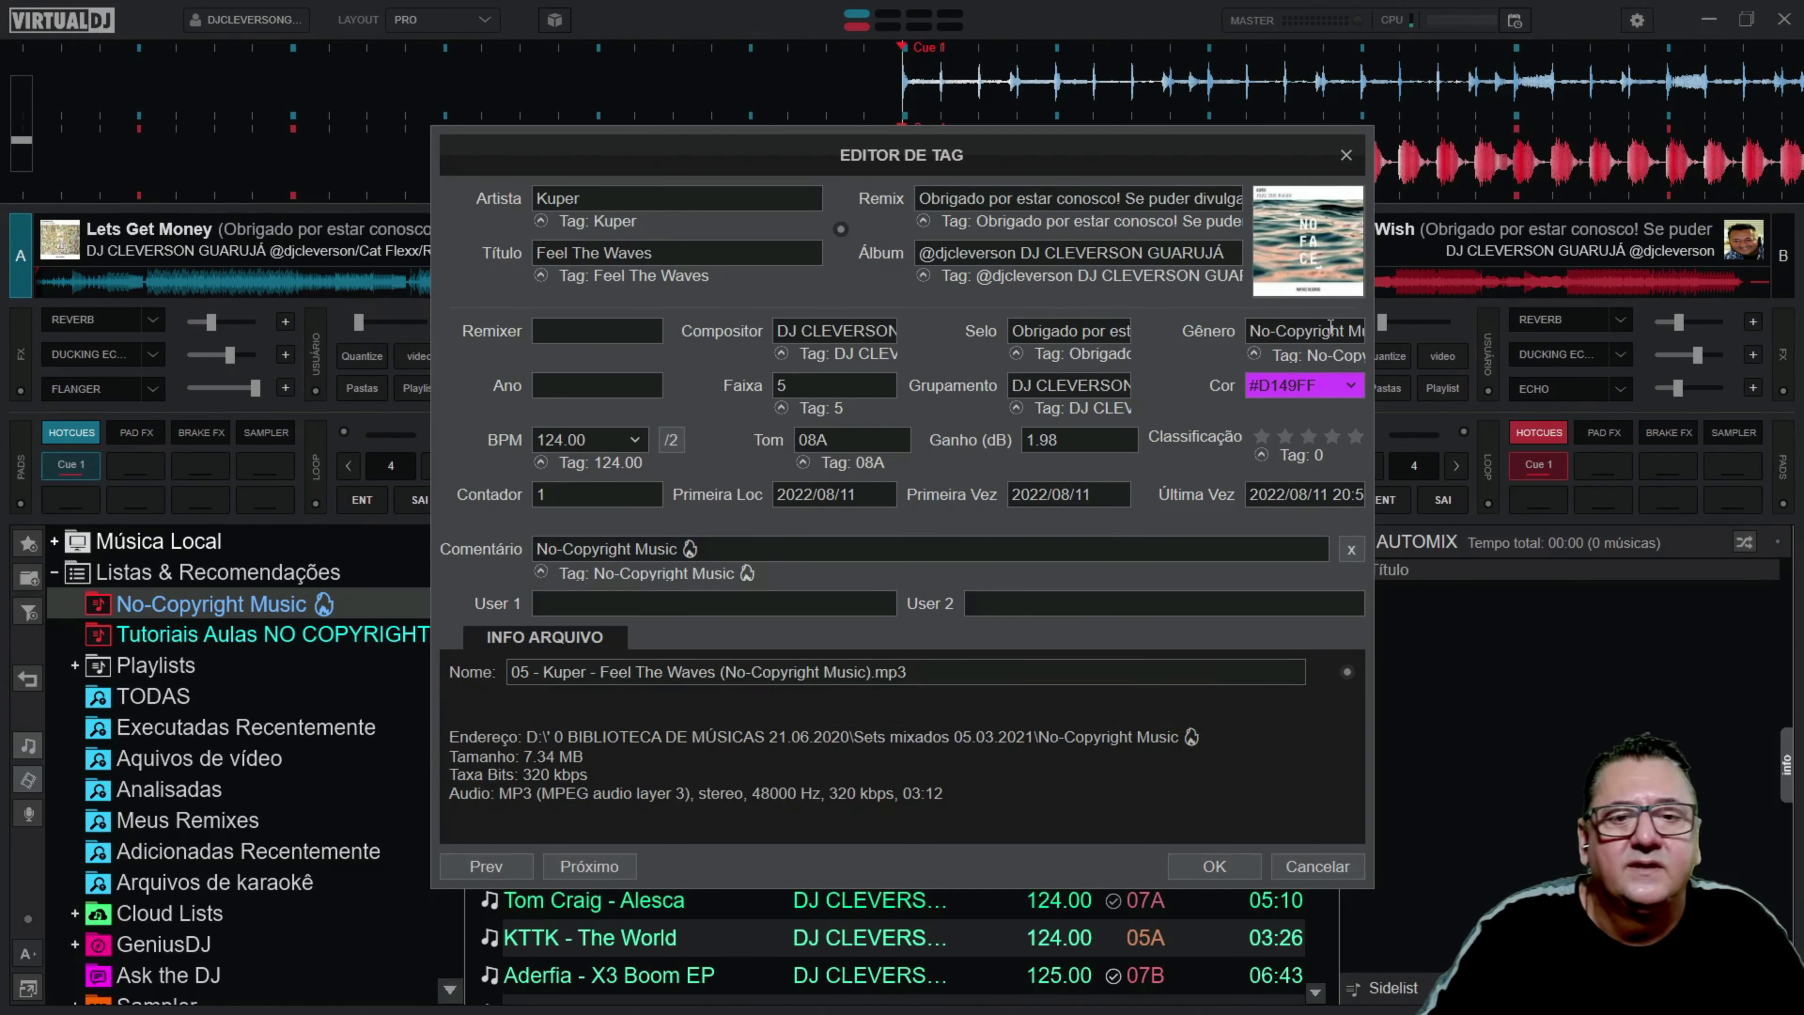
pyautogui.moveTo(1257, 167); pyautogui.dragTo(798, 164)
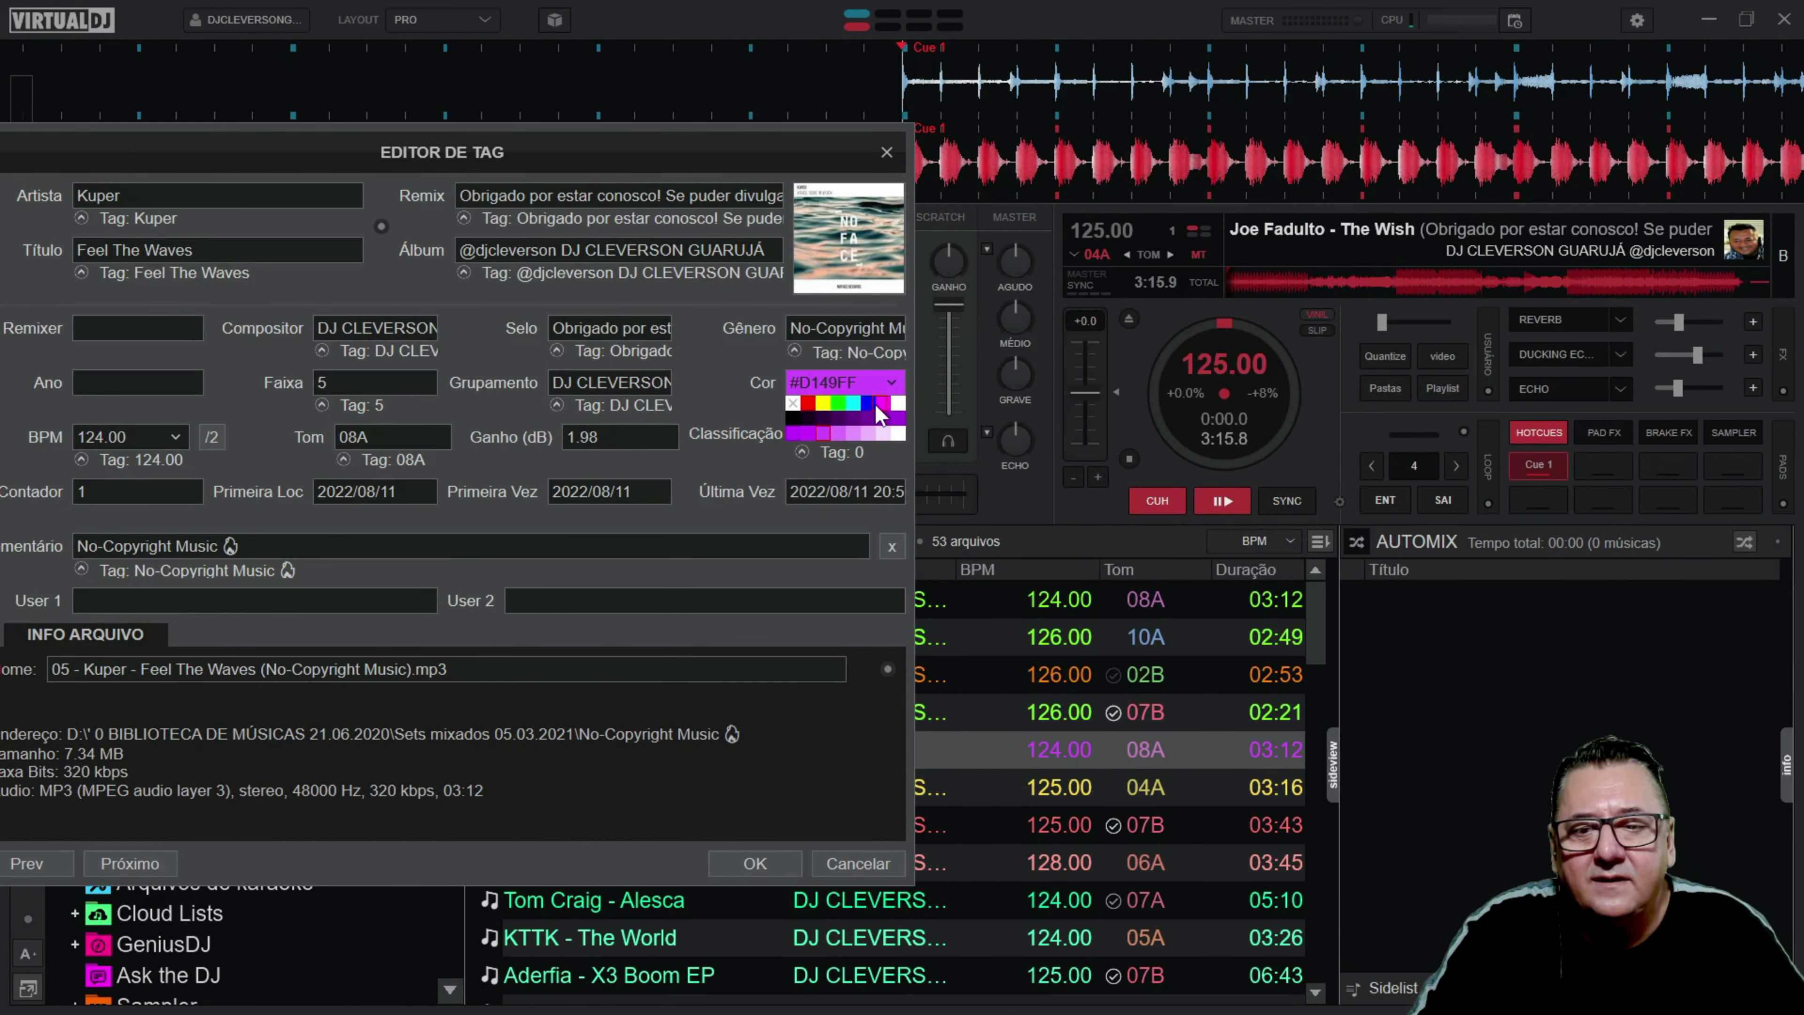
pyautogui.click(884, 404)
pyautogui.click(753, 863)
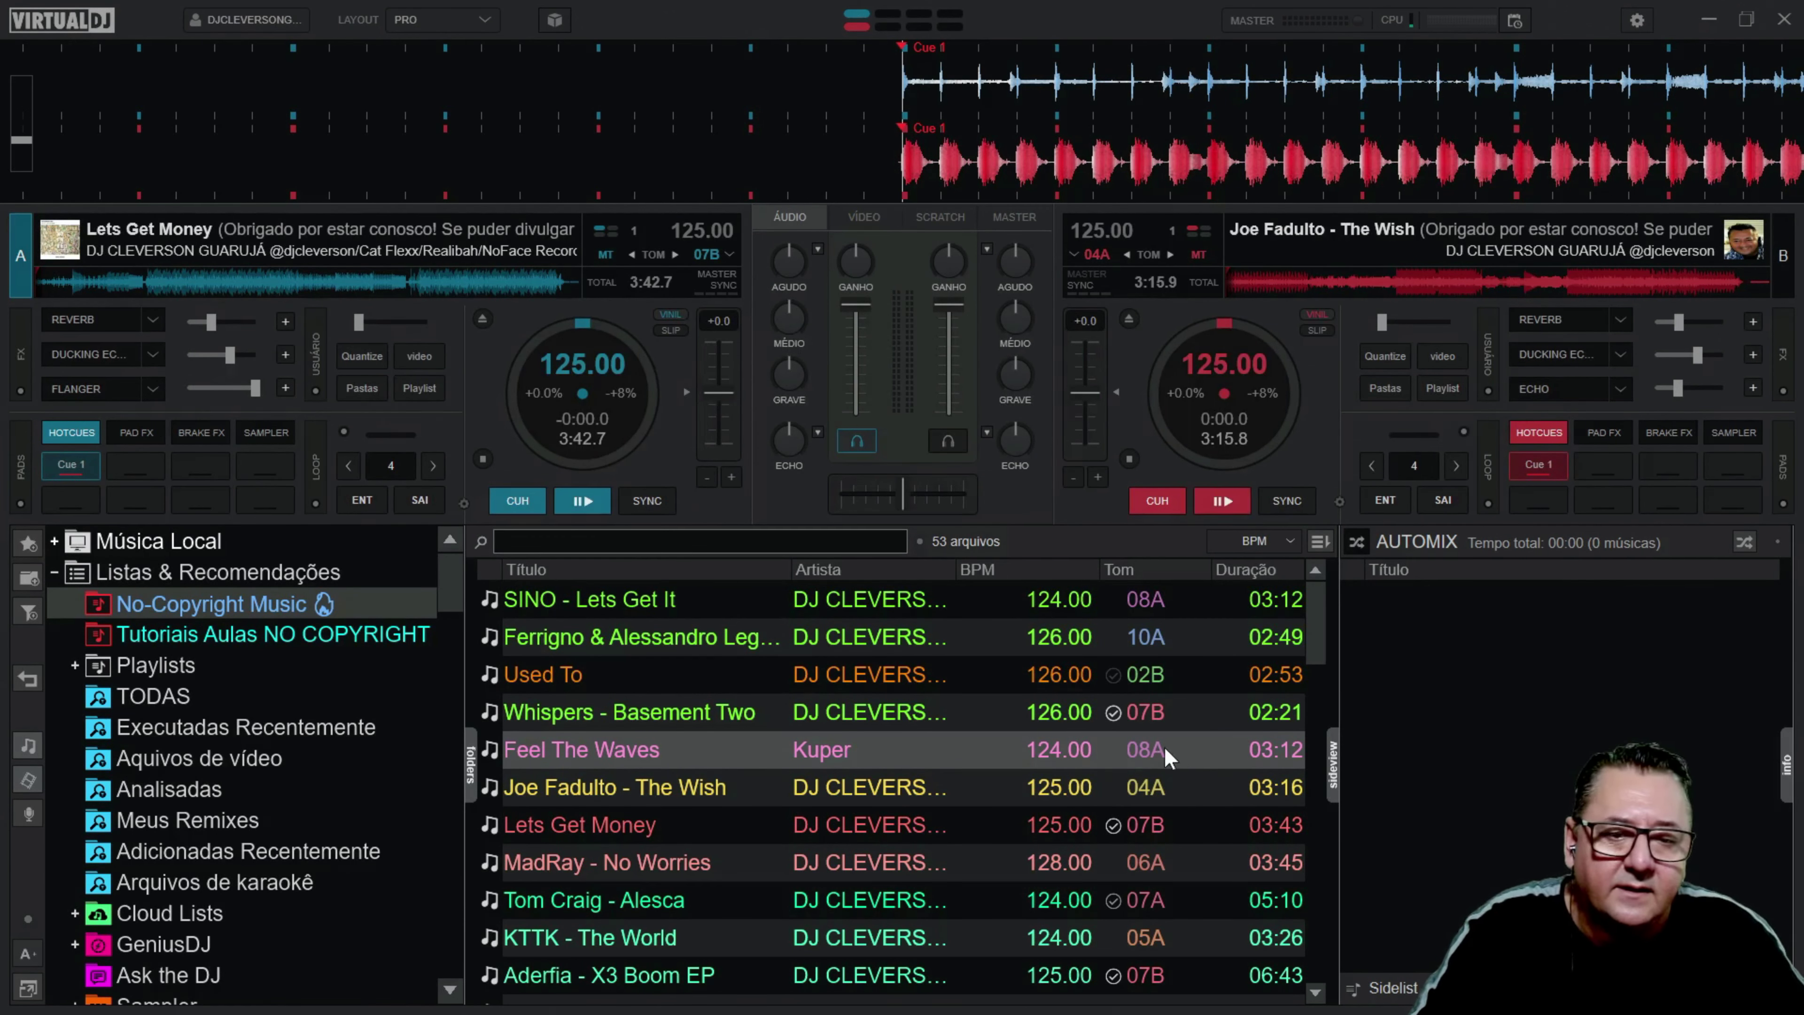
# Step: Widen the Artist column slightly and examine the full list of columns available for the track list
pyautogui.rightClick(902, 568)
pyautogui.rightClick(720, 568)
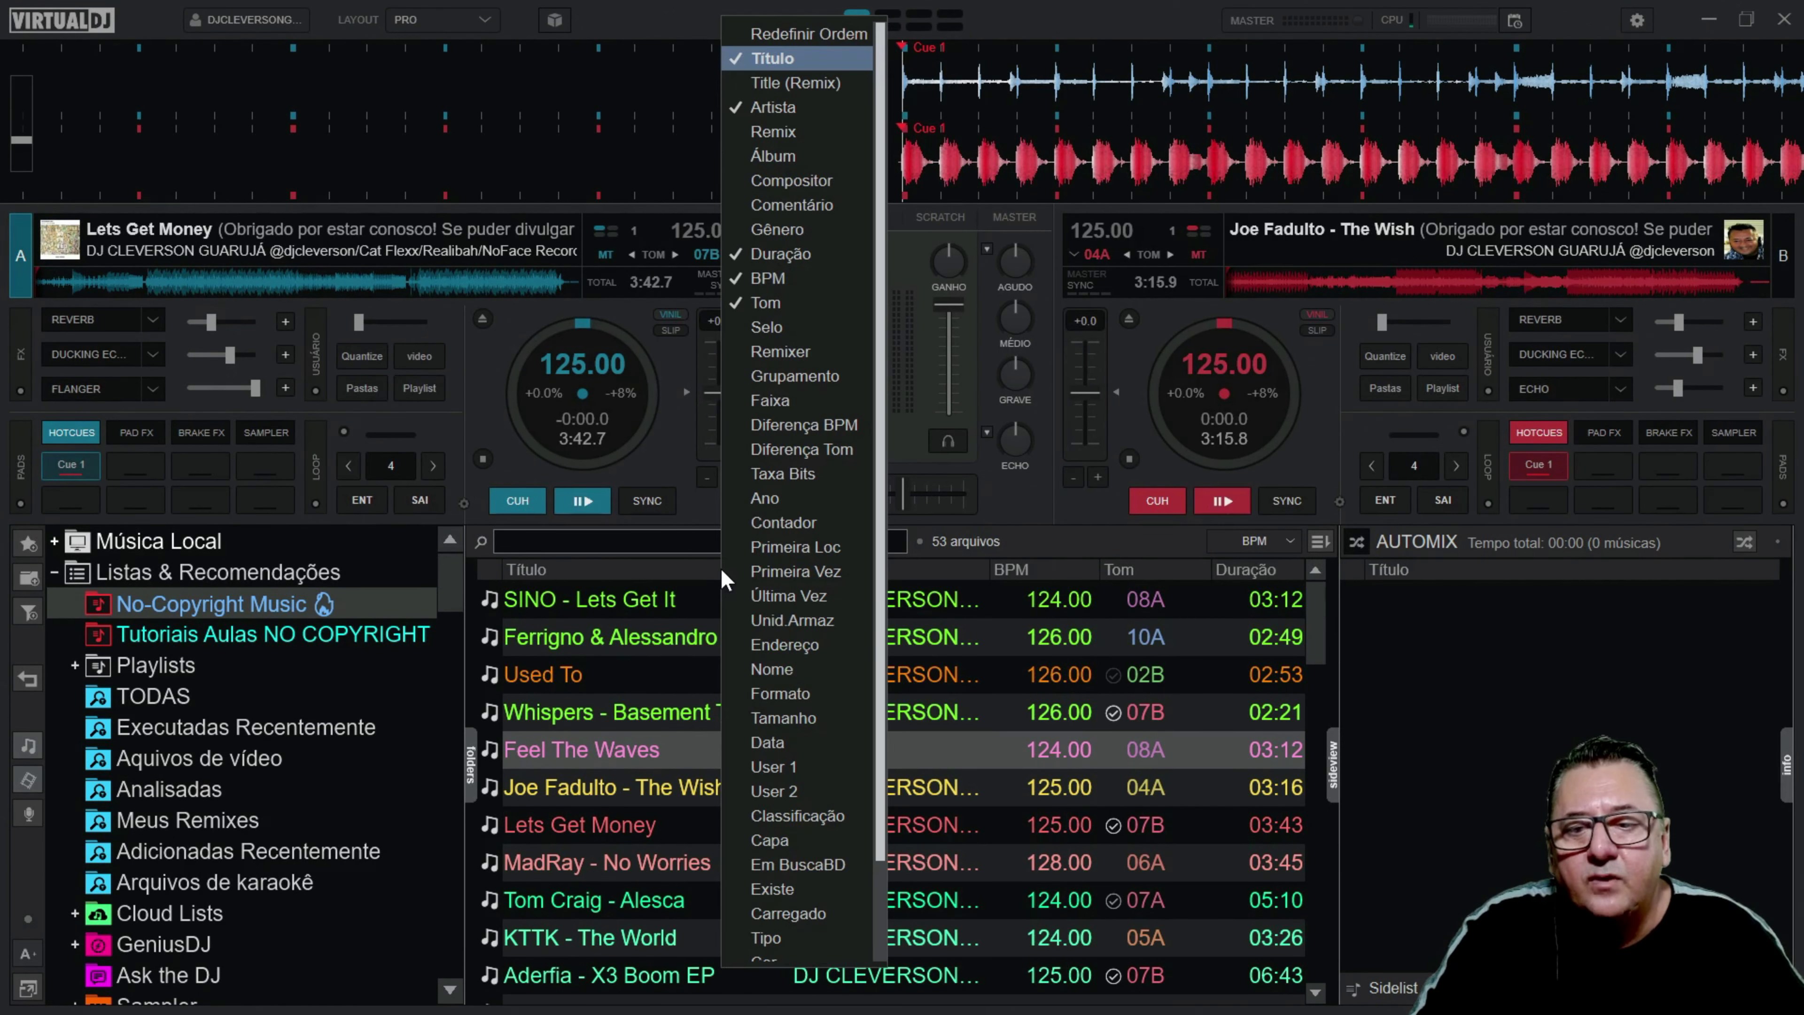
pyautogui.scroll(-5, 817, 552)
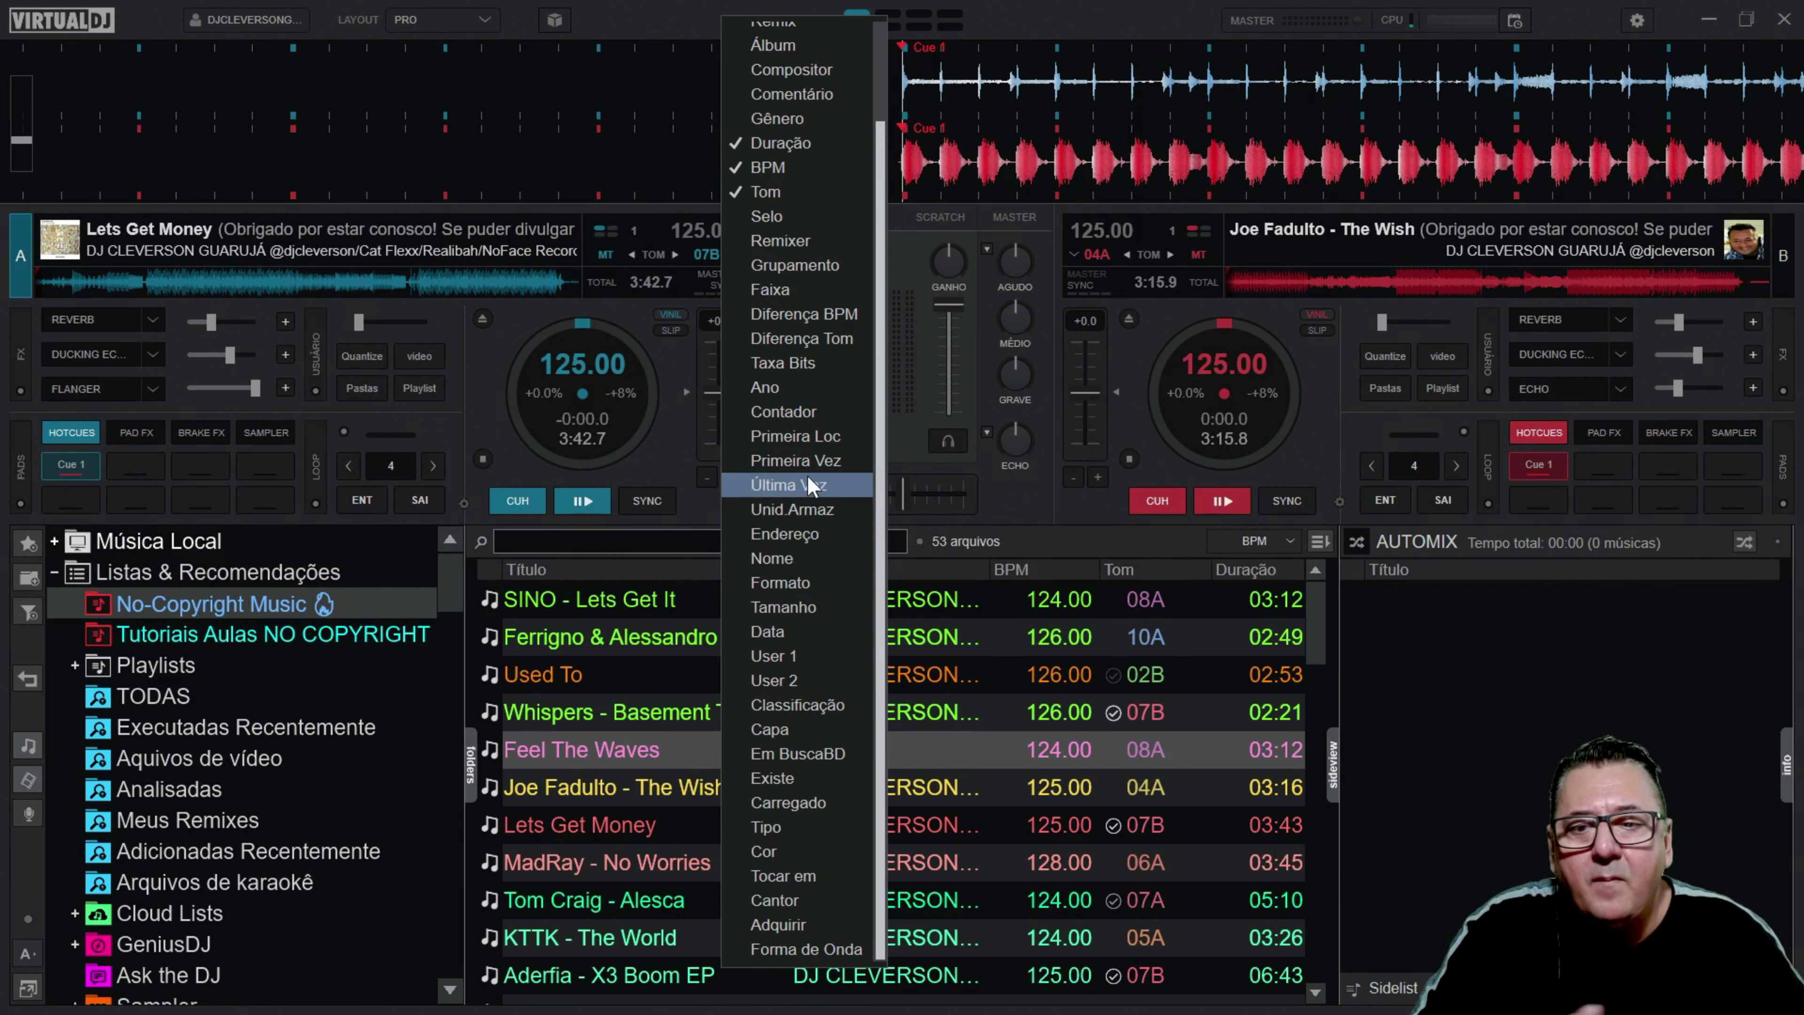
pyautogui.scroll(1, 809, 440)
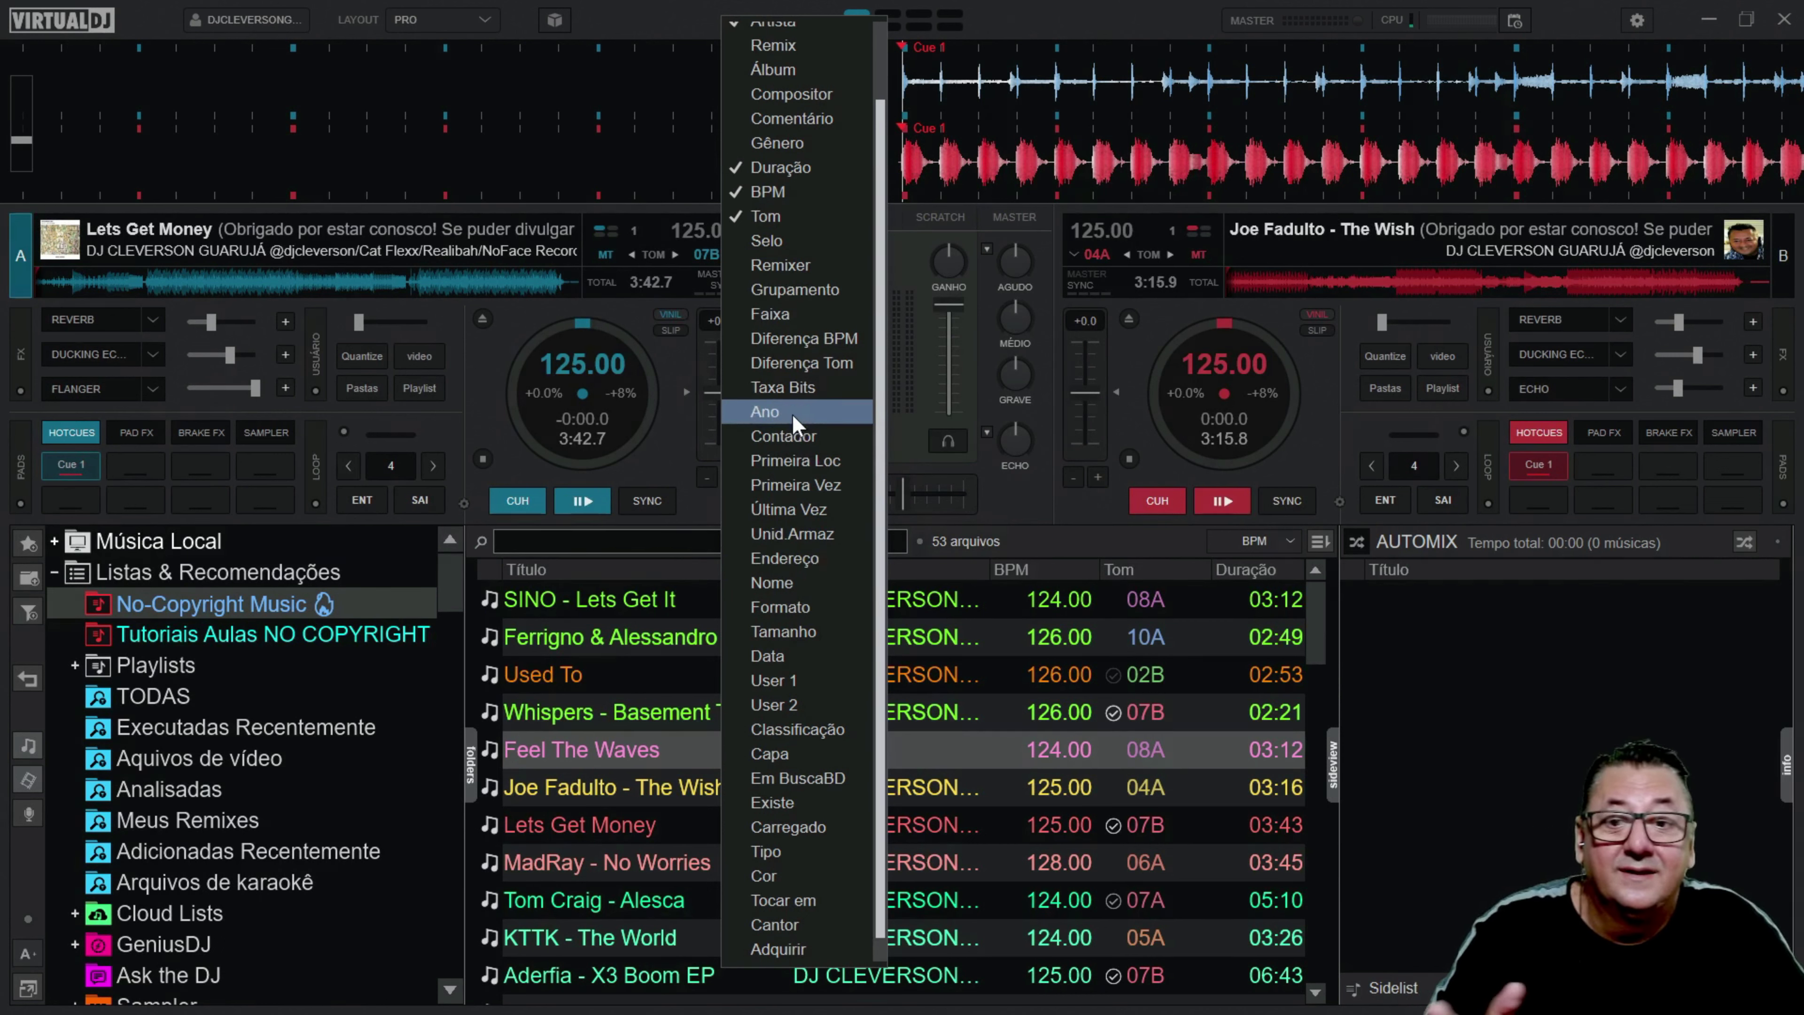
pyautogui.scroll(4, 795, 386)
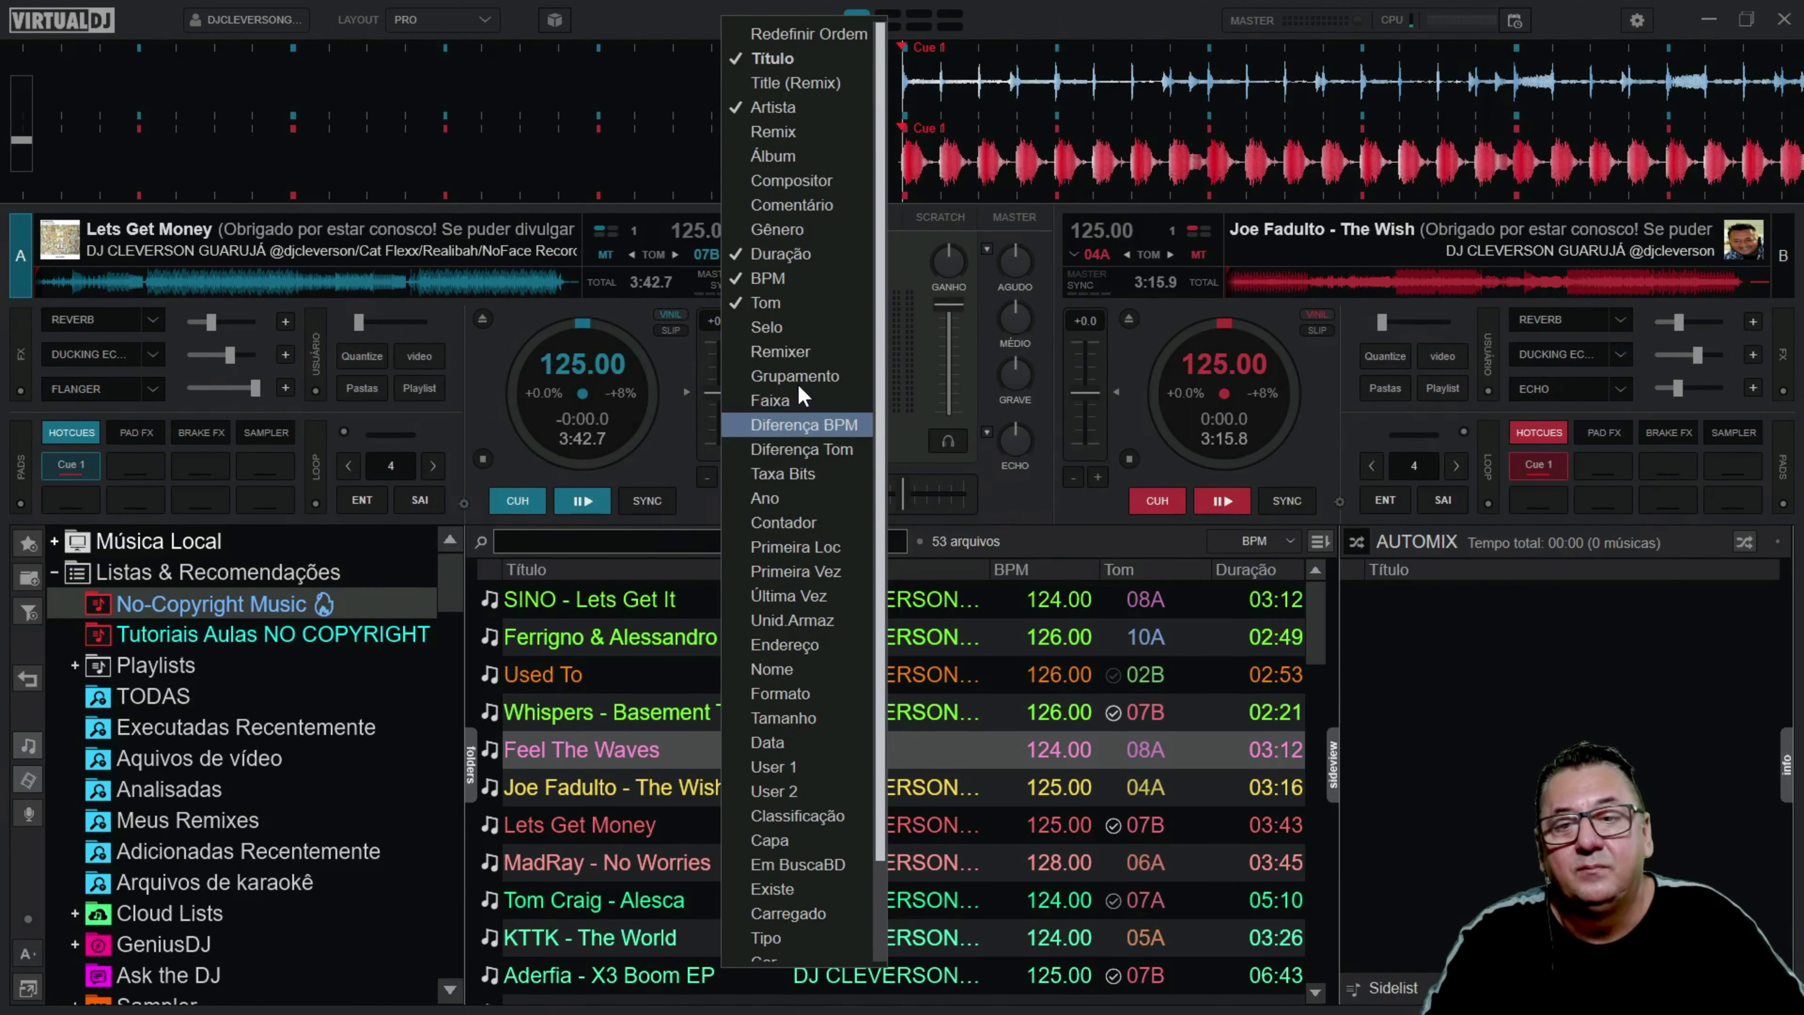
pyautogui.scroll(-4, 782, 725)
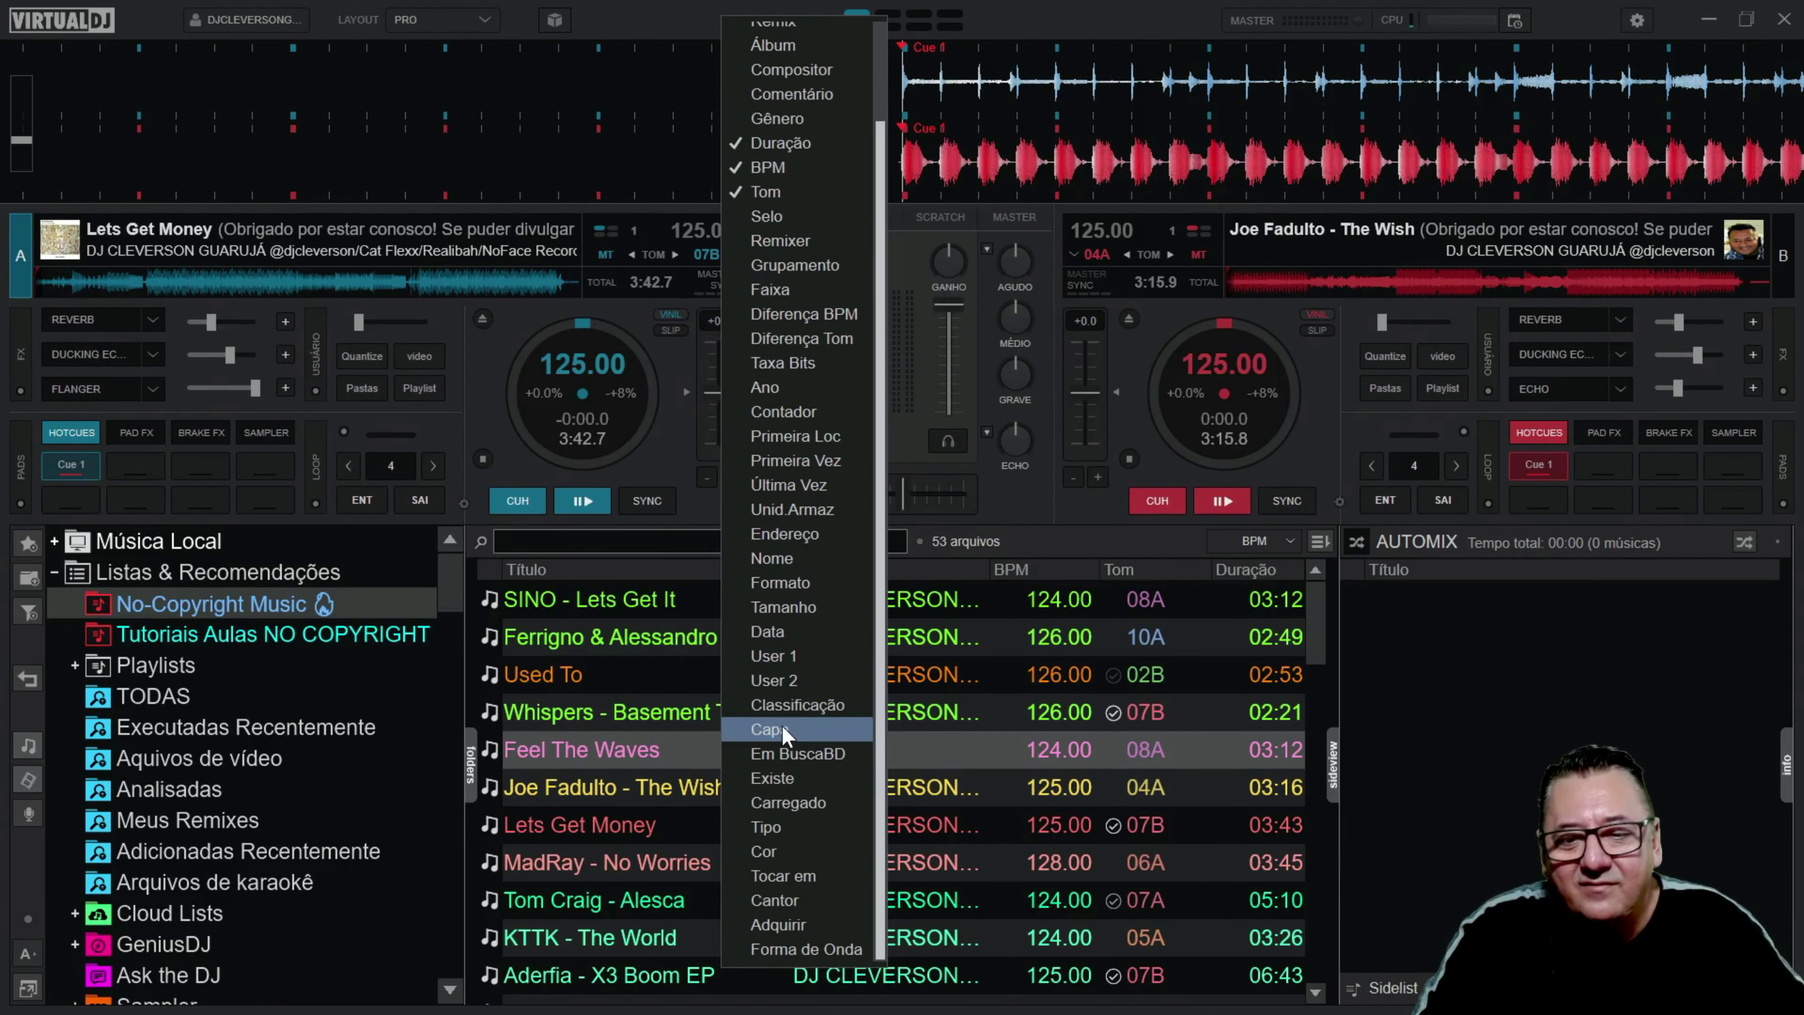
pyautogui.click(763, 540)
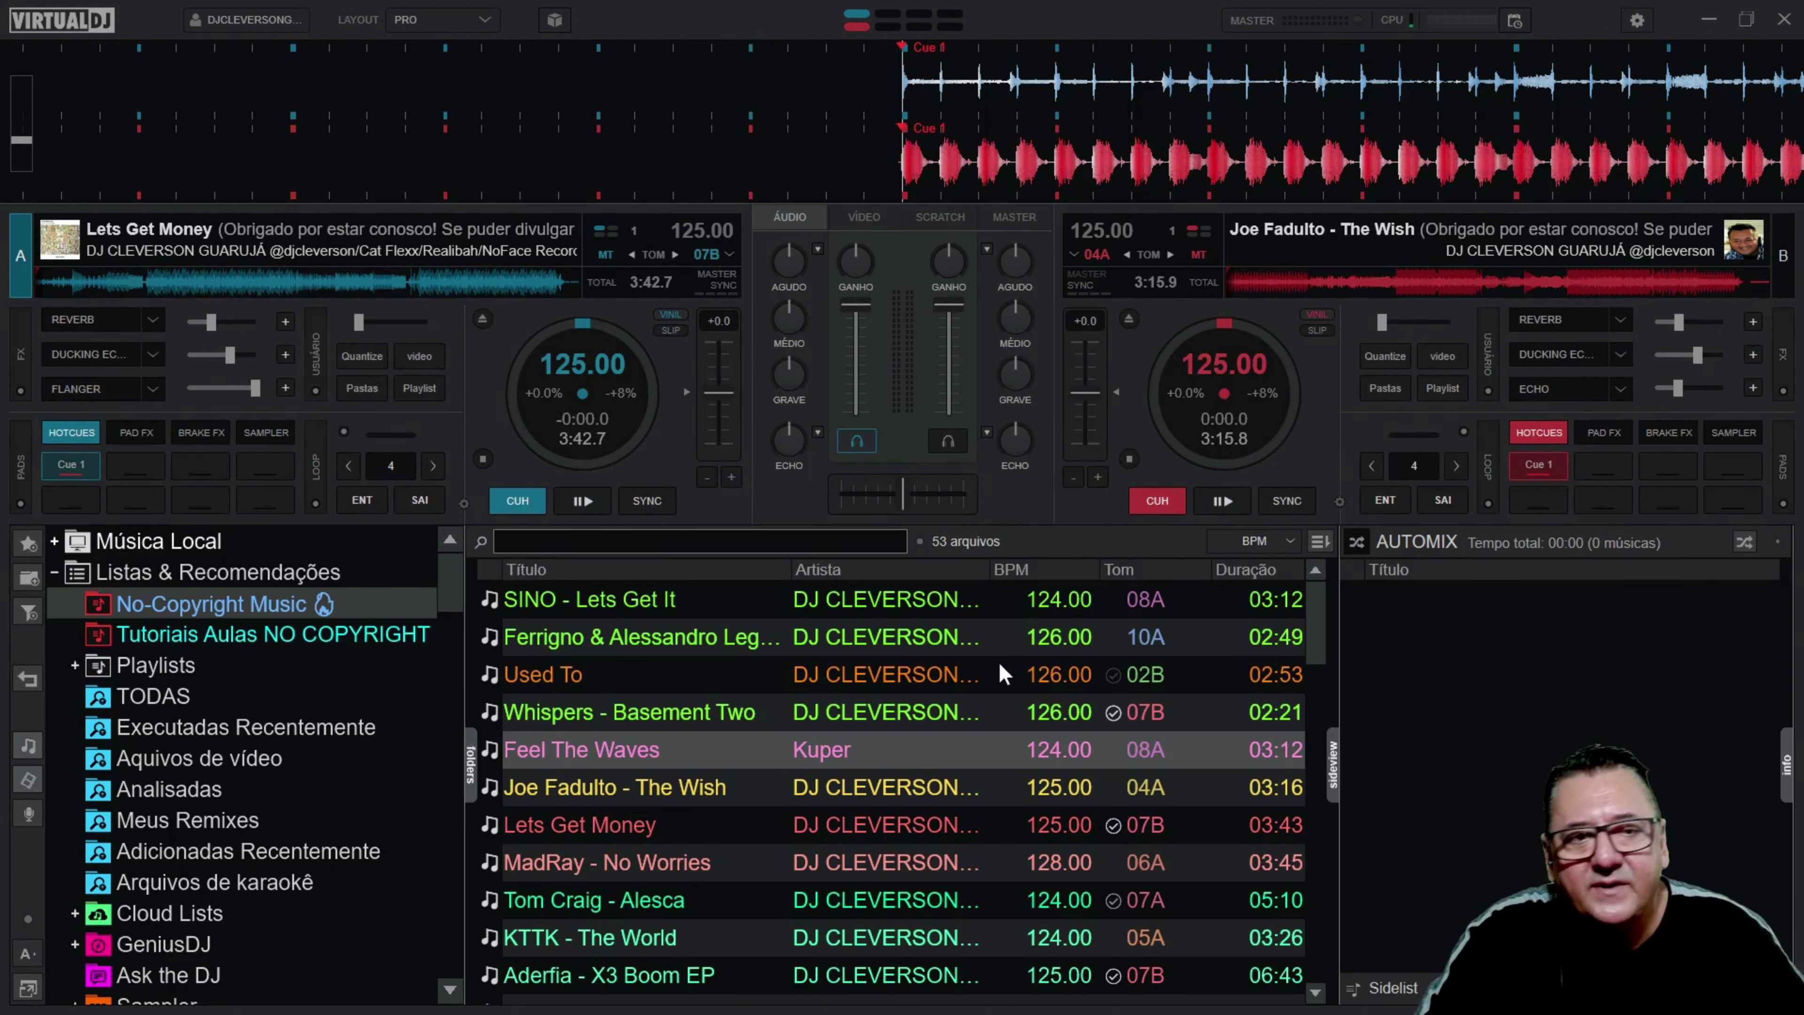
# Step: Open the Tags category of the program options to review how file tags are read and written
pyautogui.click(1633, 22)
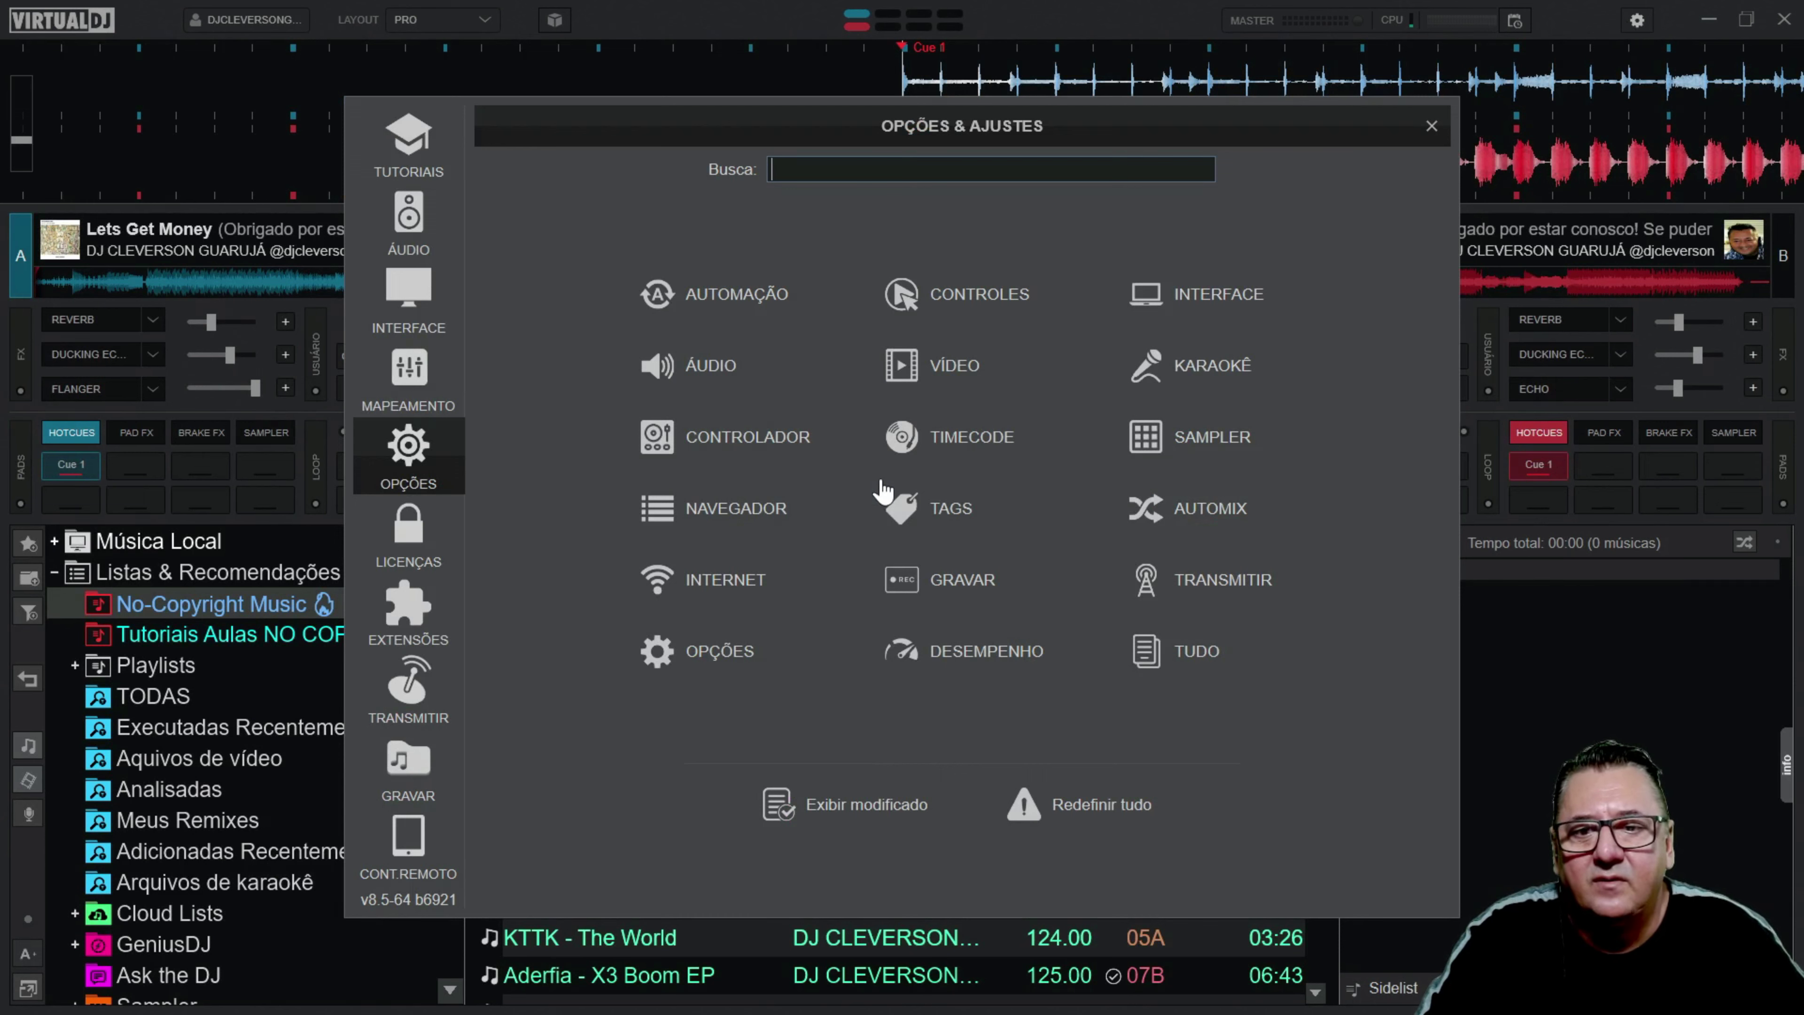
pyautogui.click(889, 503)
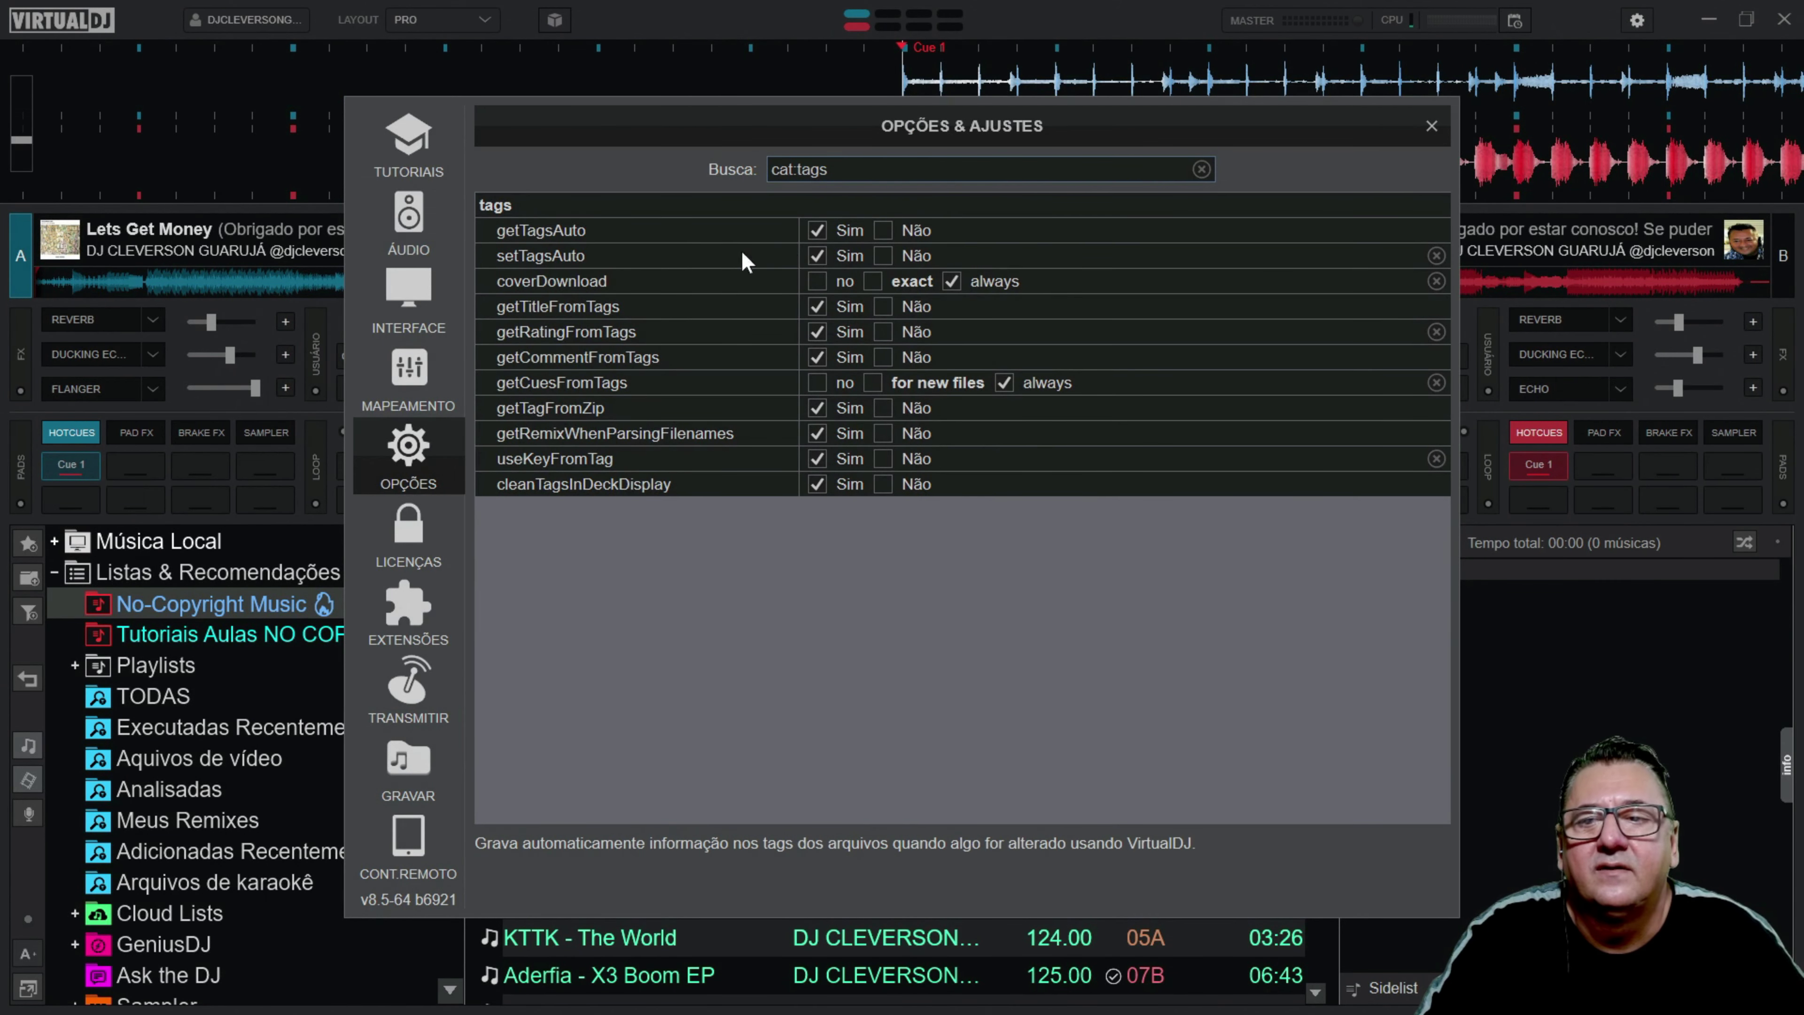